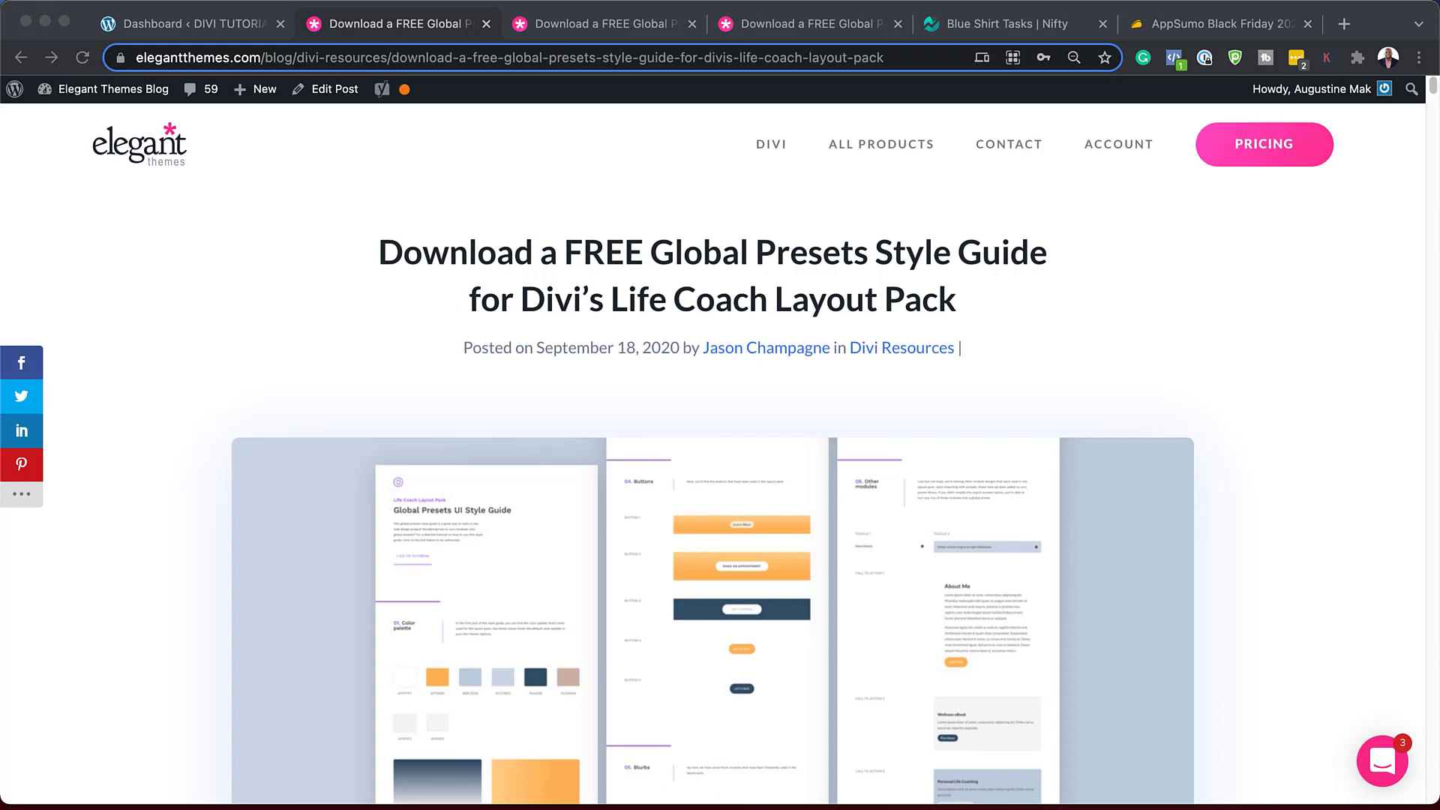
# Scroll down through the style guide preview's colours, text styles and buttons, then back up.
pyautogui.scroll(-15, 713, 450)
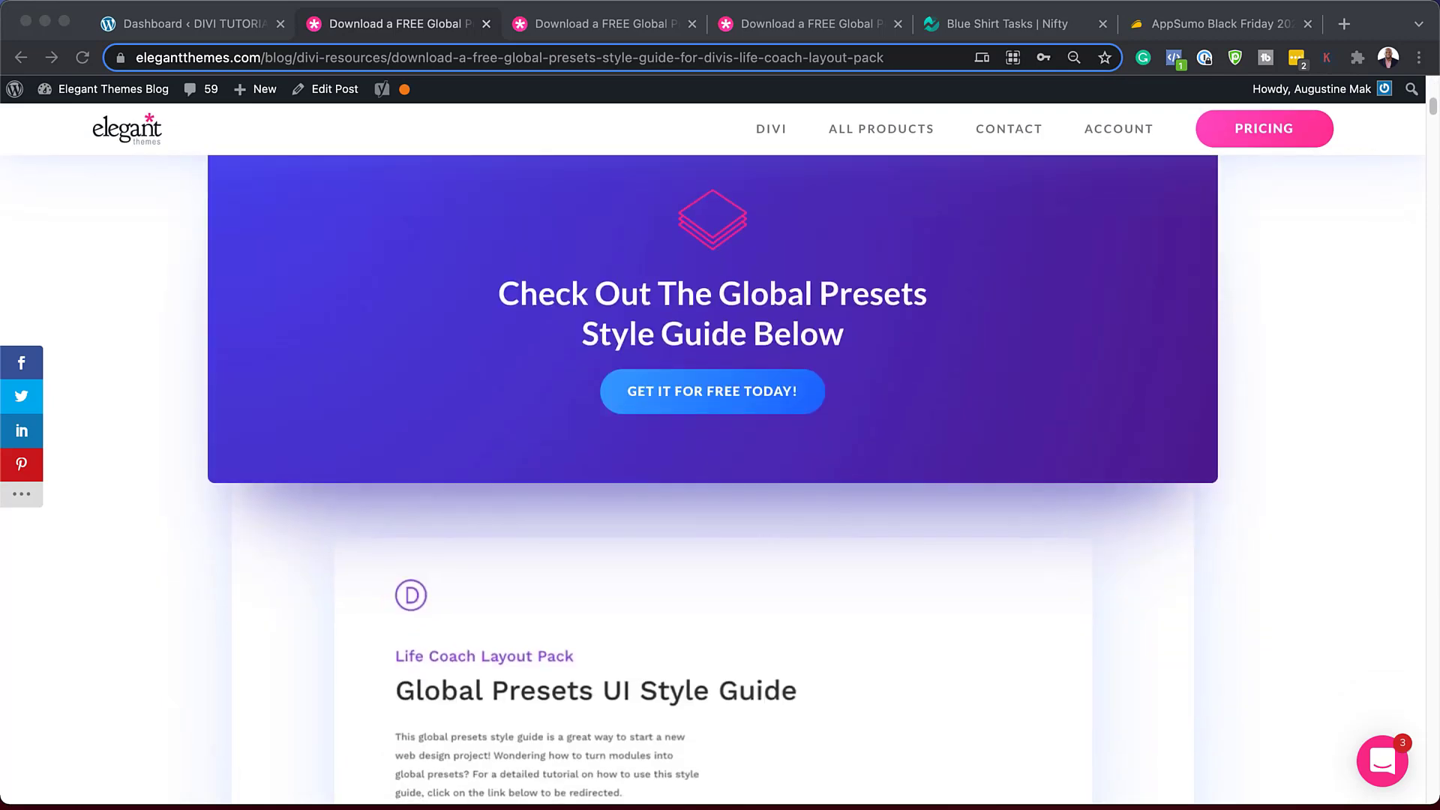
pyautogui.scroll(-12, 712, 450)
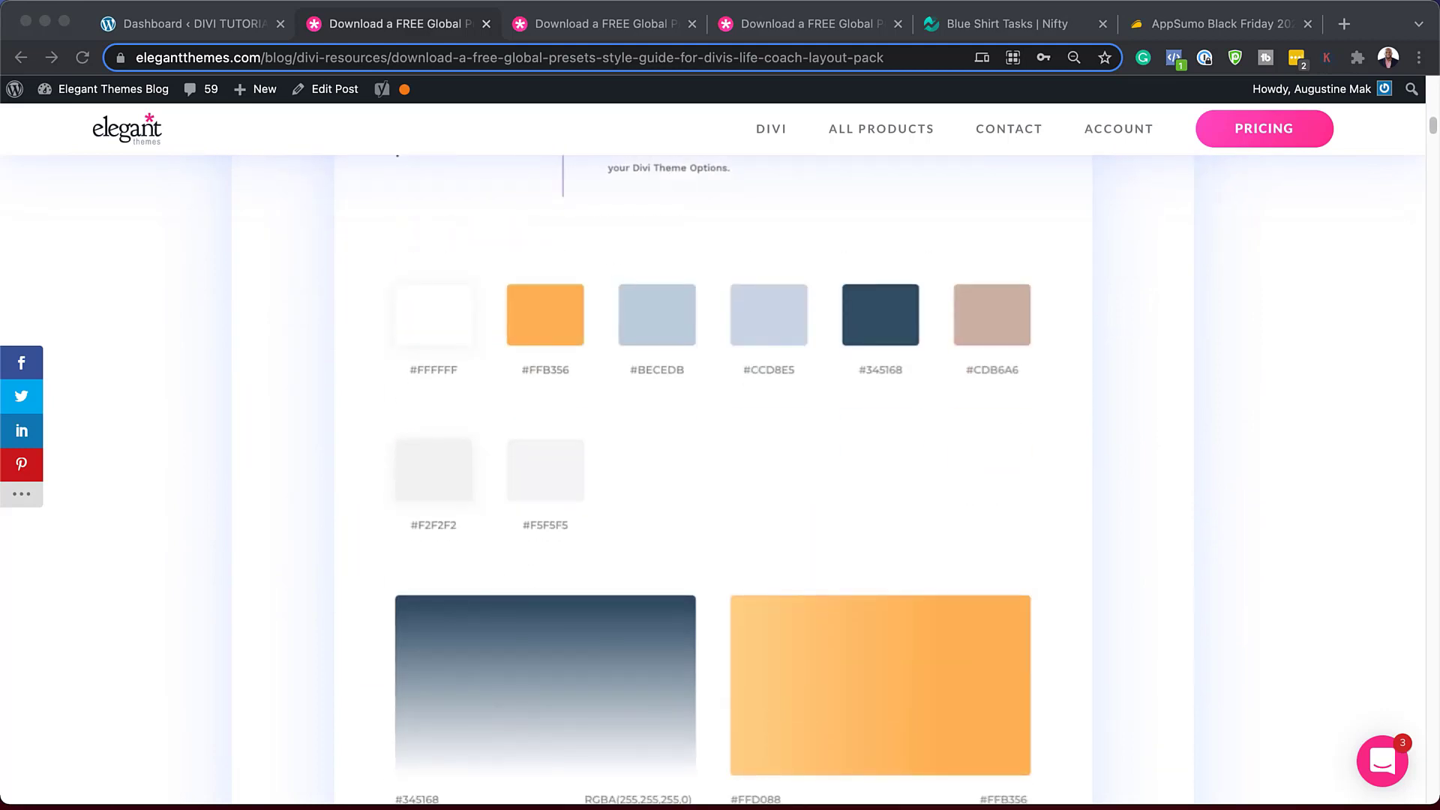
pyautogui.scroll(-7, 713, 450)
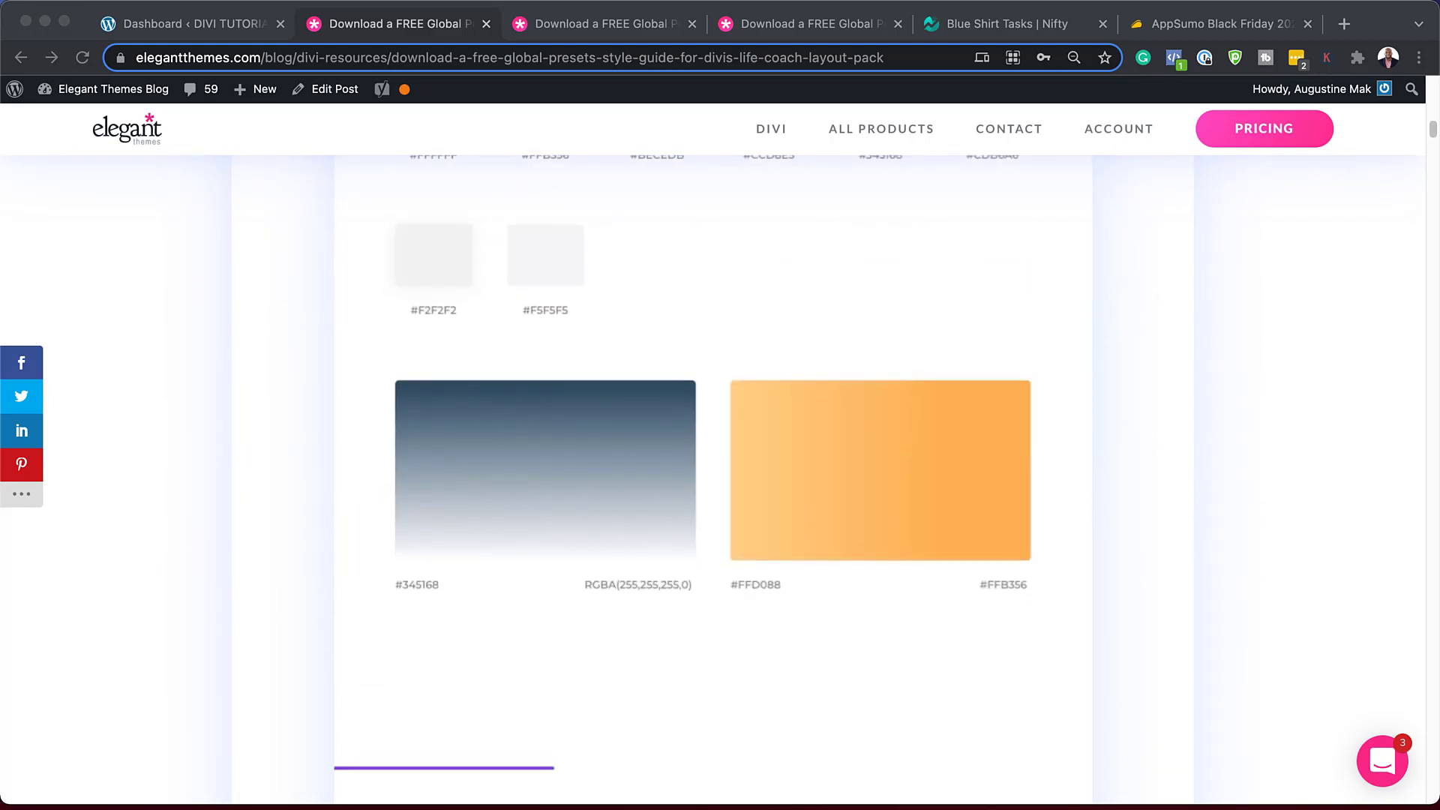
pyautogui.scroll(-15, 712, 450)
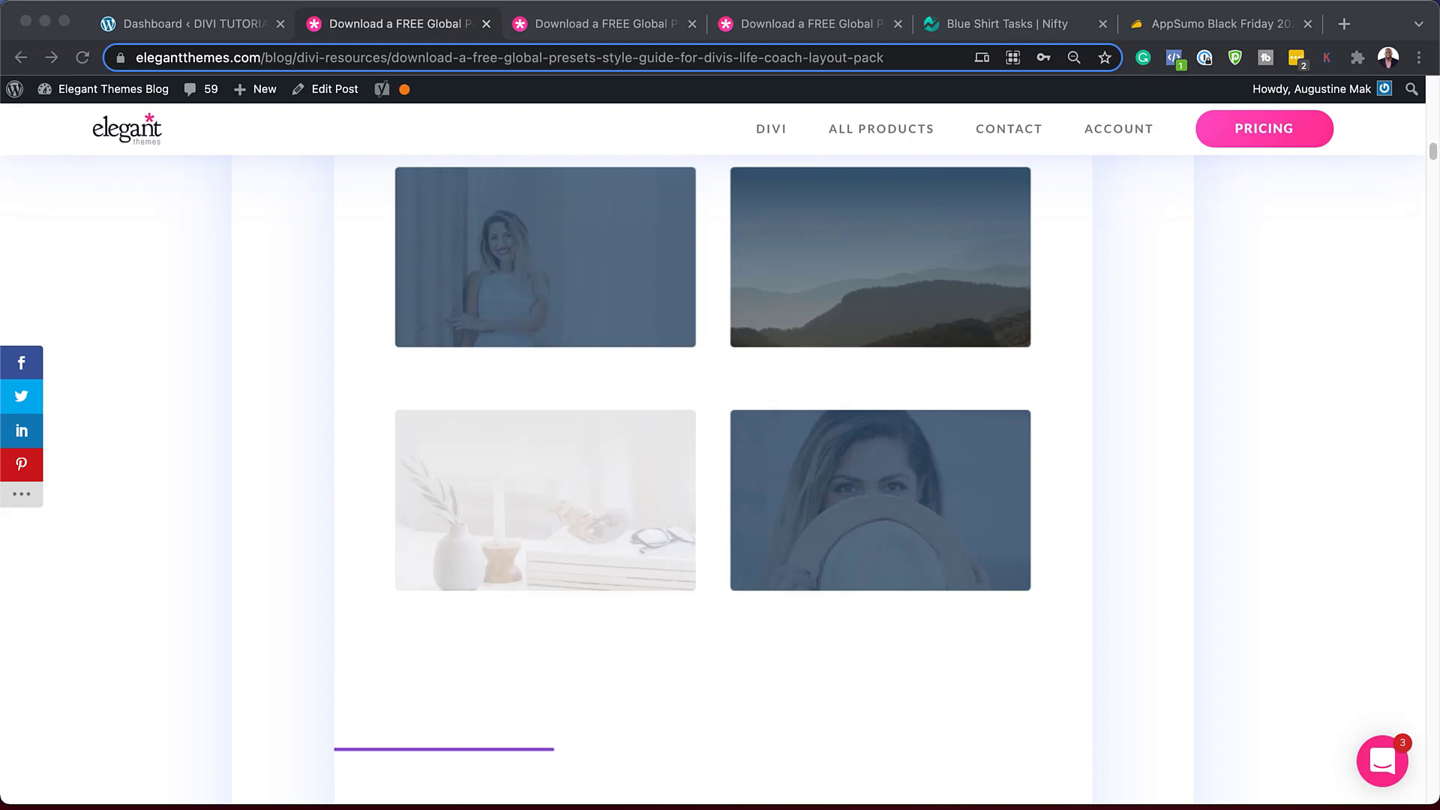
pyautogui.scroll(-15, 713, 450)
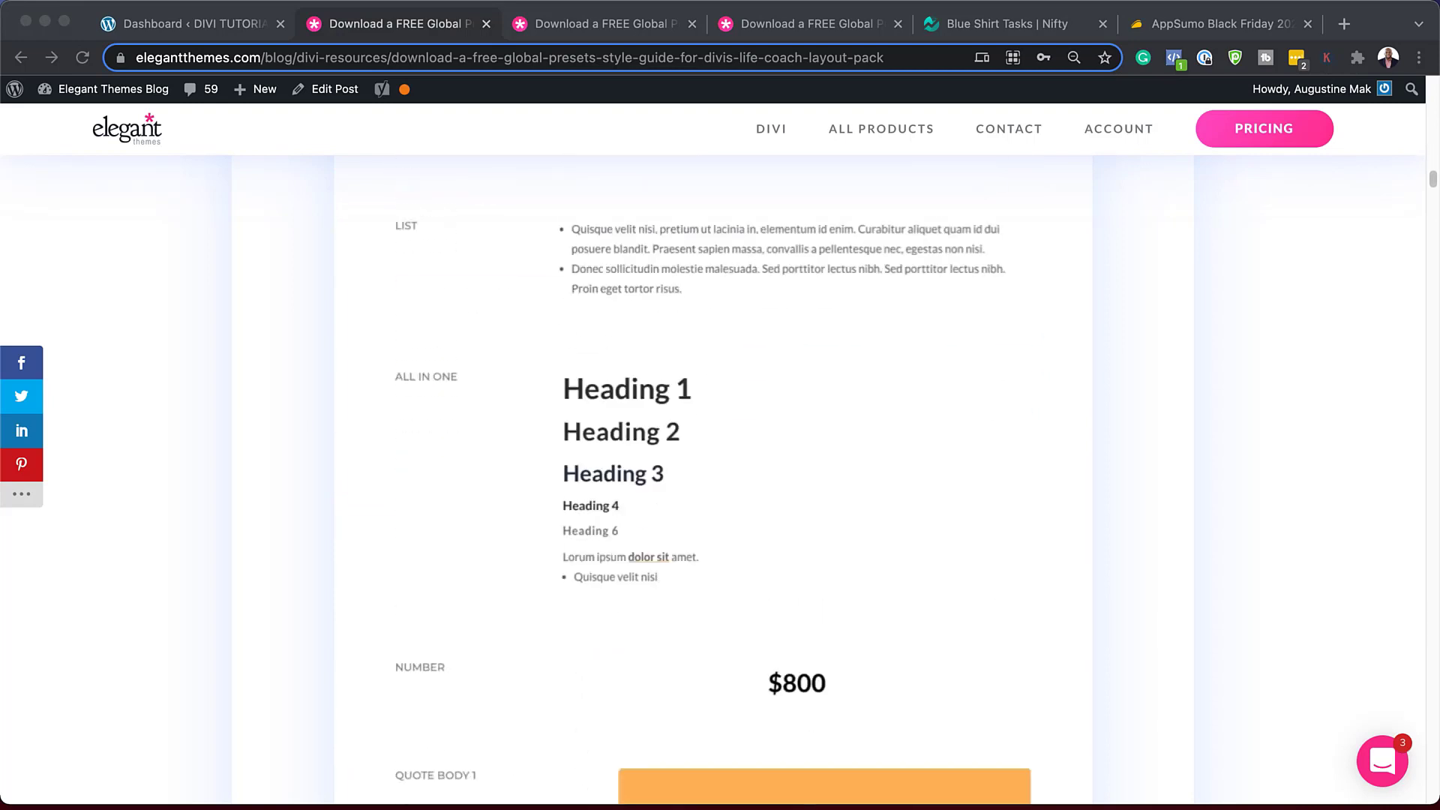
pyautogui.scroll(-15, 713, 450)
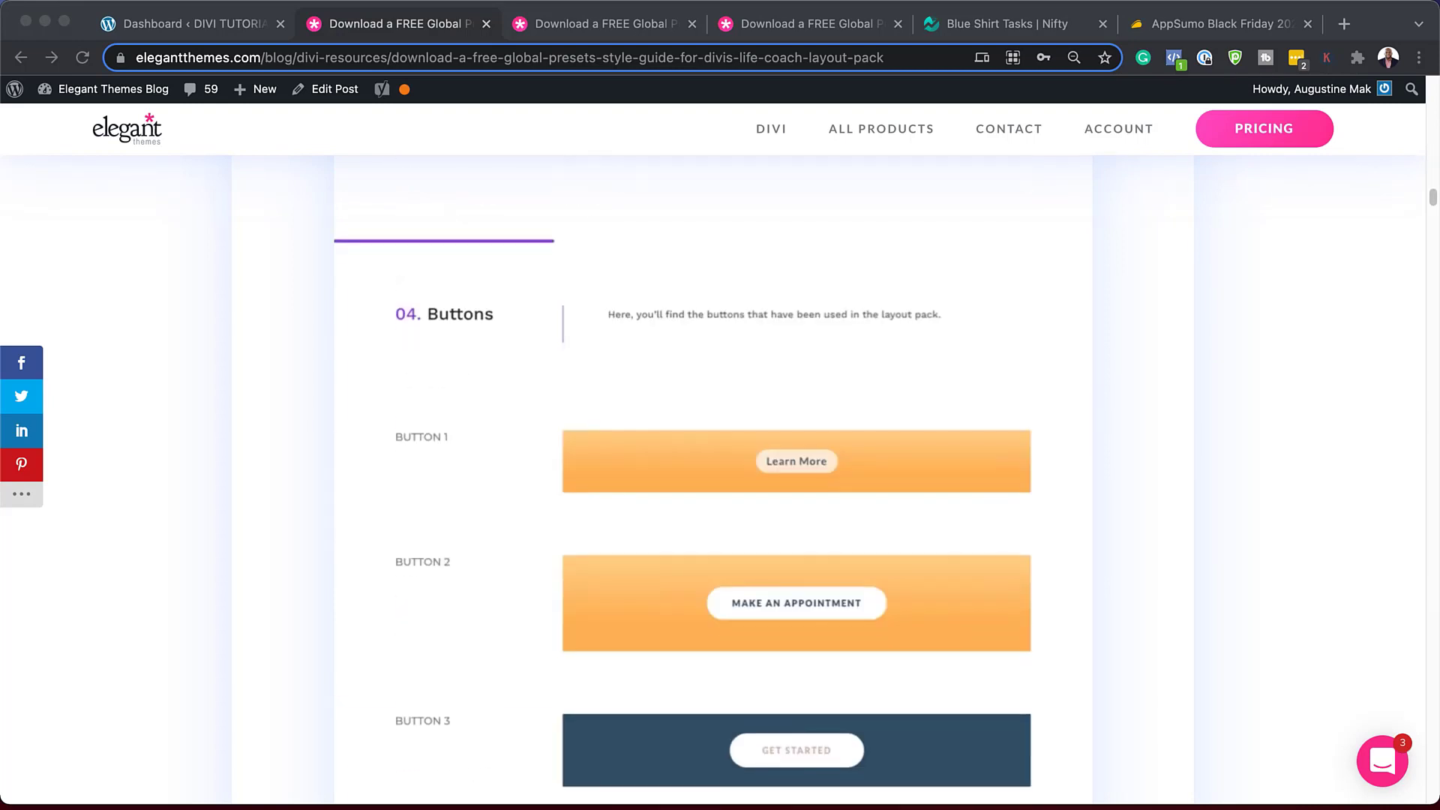
pyautogui.scroll(-15, 713, 450)
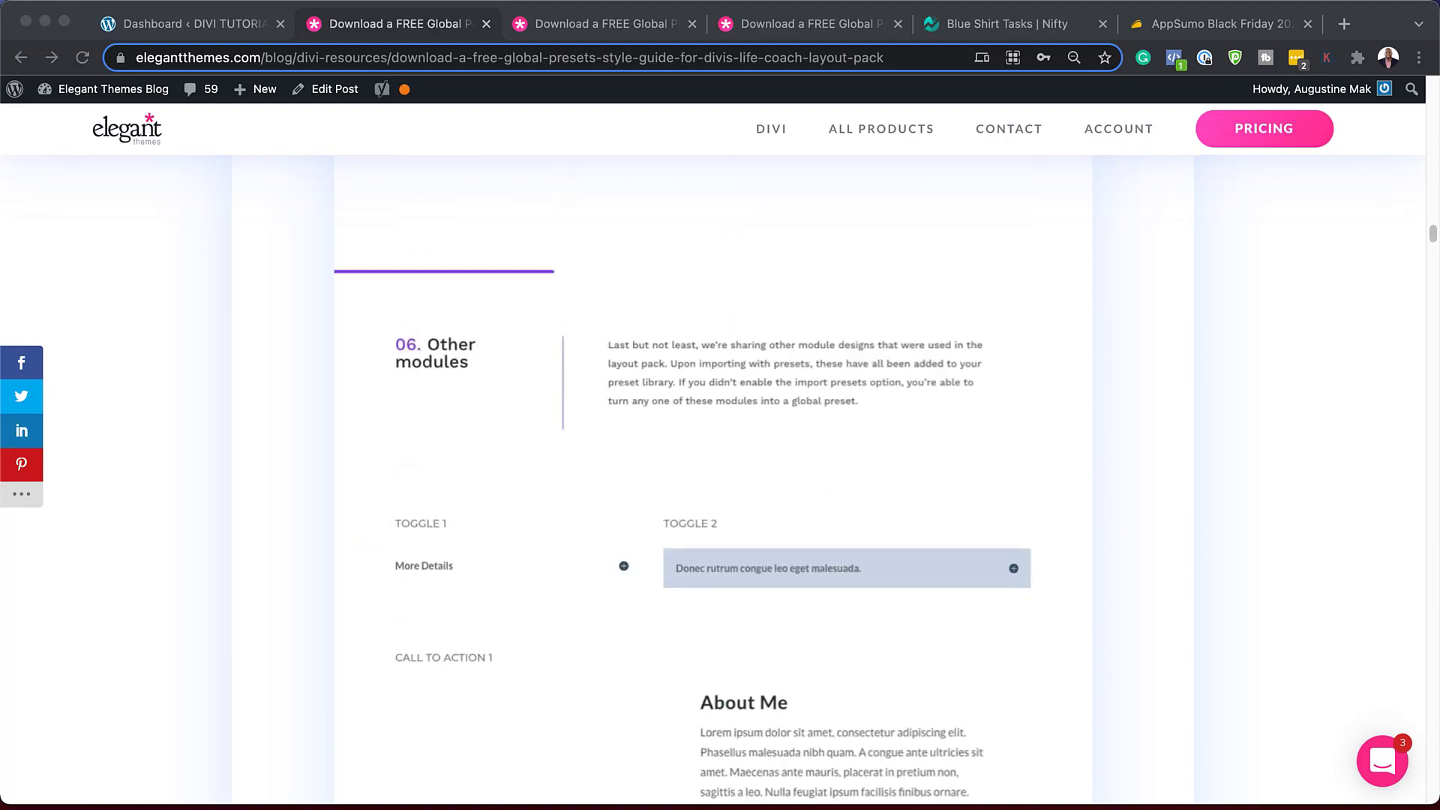
pyautogui.scroll(15, 712, 450)
pyautogui.scroll(20, 713, 450)
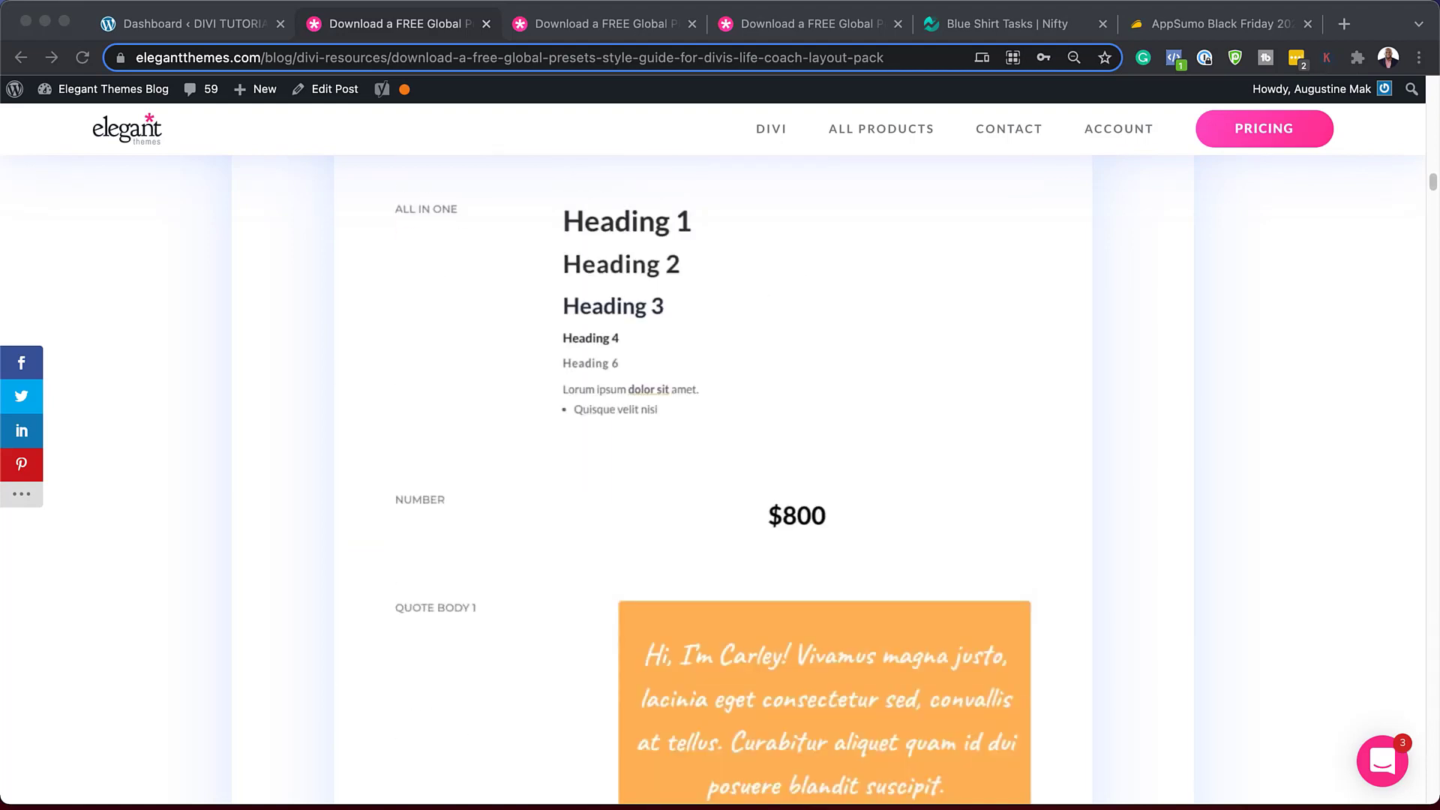
pyautogui.scroll(20, 712, 450)
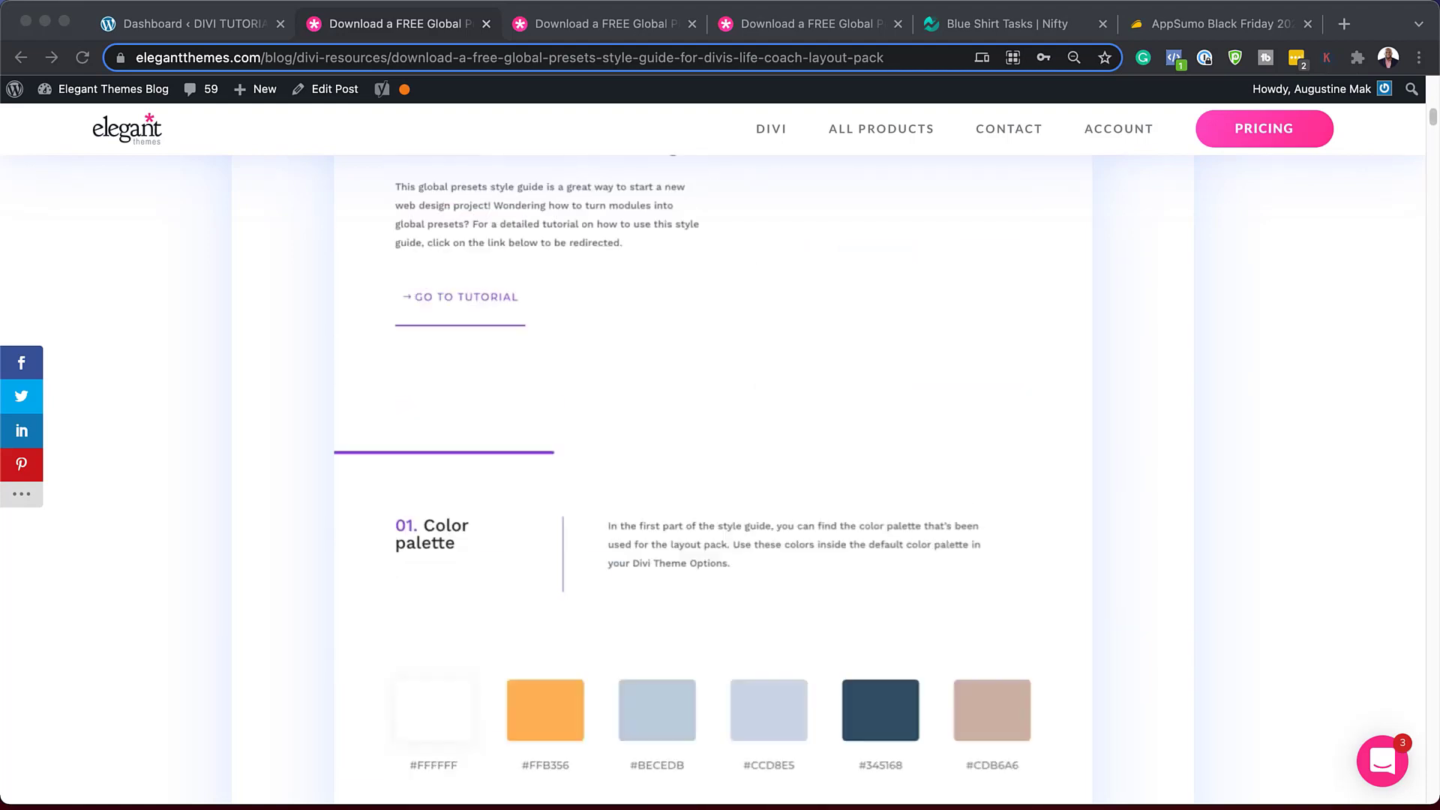
pyautogui.scroll(1, 712, 450)
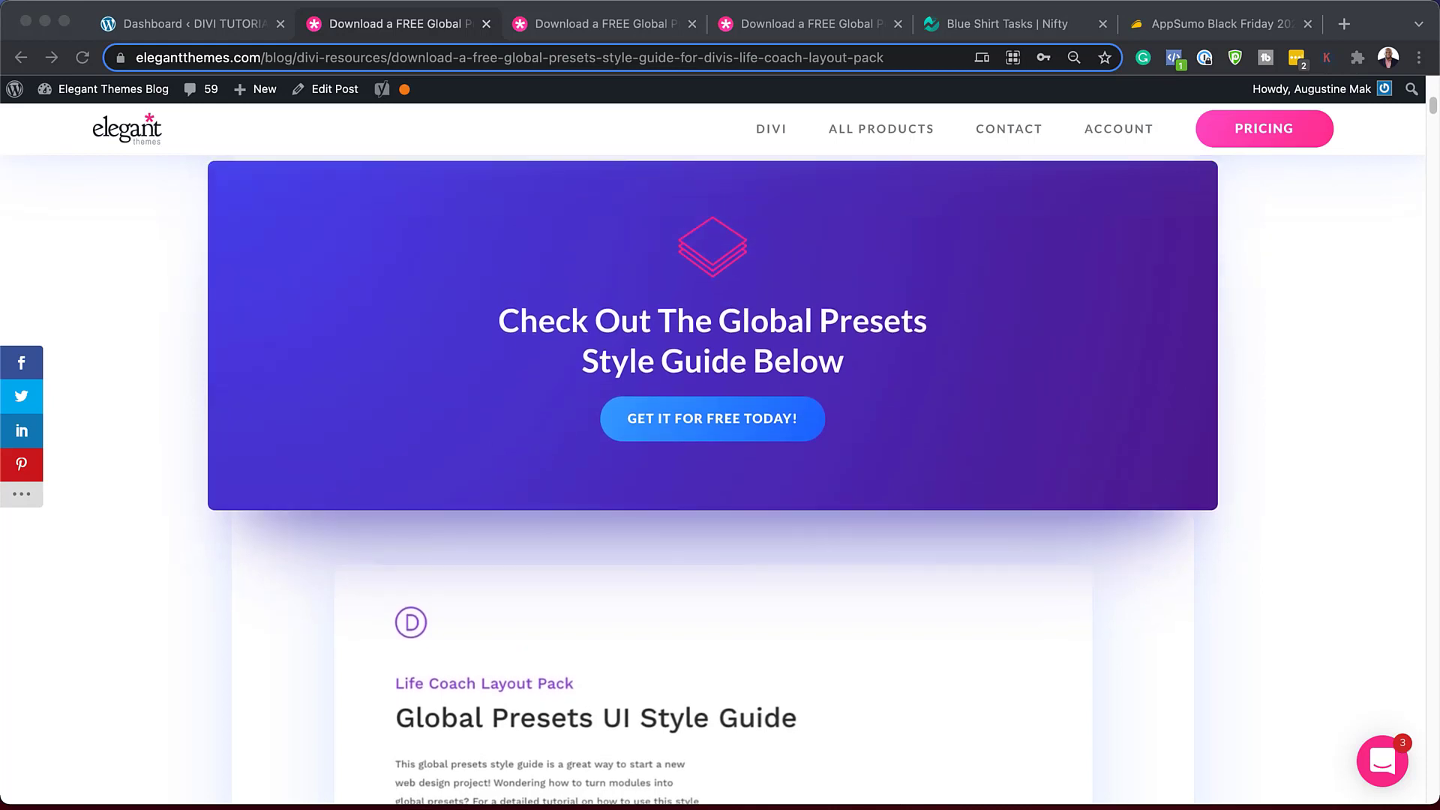
# Submit the subscriber's e-mail in the free download form and download the Divi-Life-Coach zip.
pyautogui.click(716, 422)
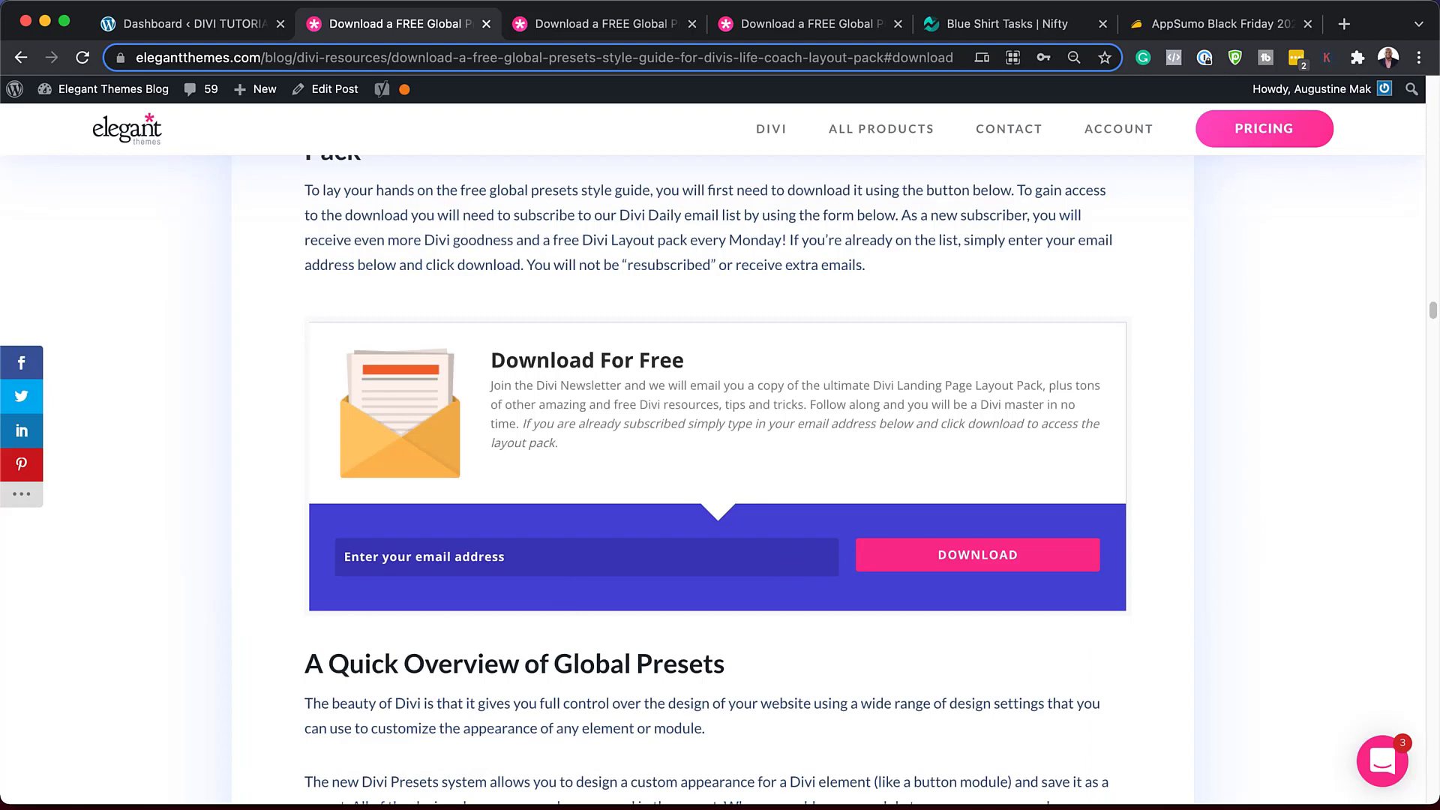
pyautogui.click(592, 564)
pyautogui.press('super+v')
pyautogui.click(1031, 567)
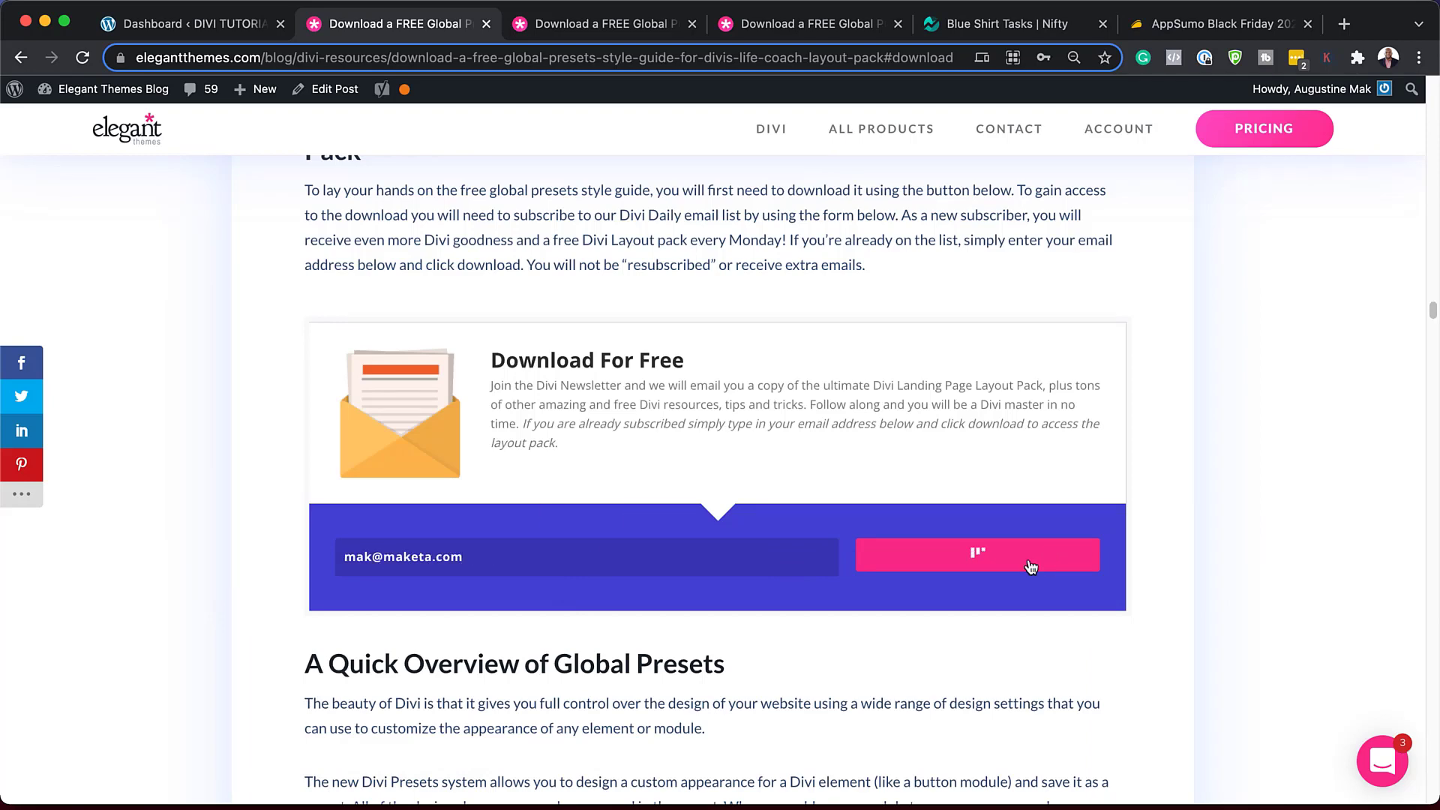
pyautogui.click(736, 313)
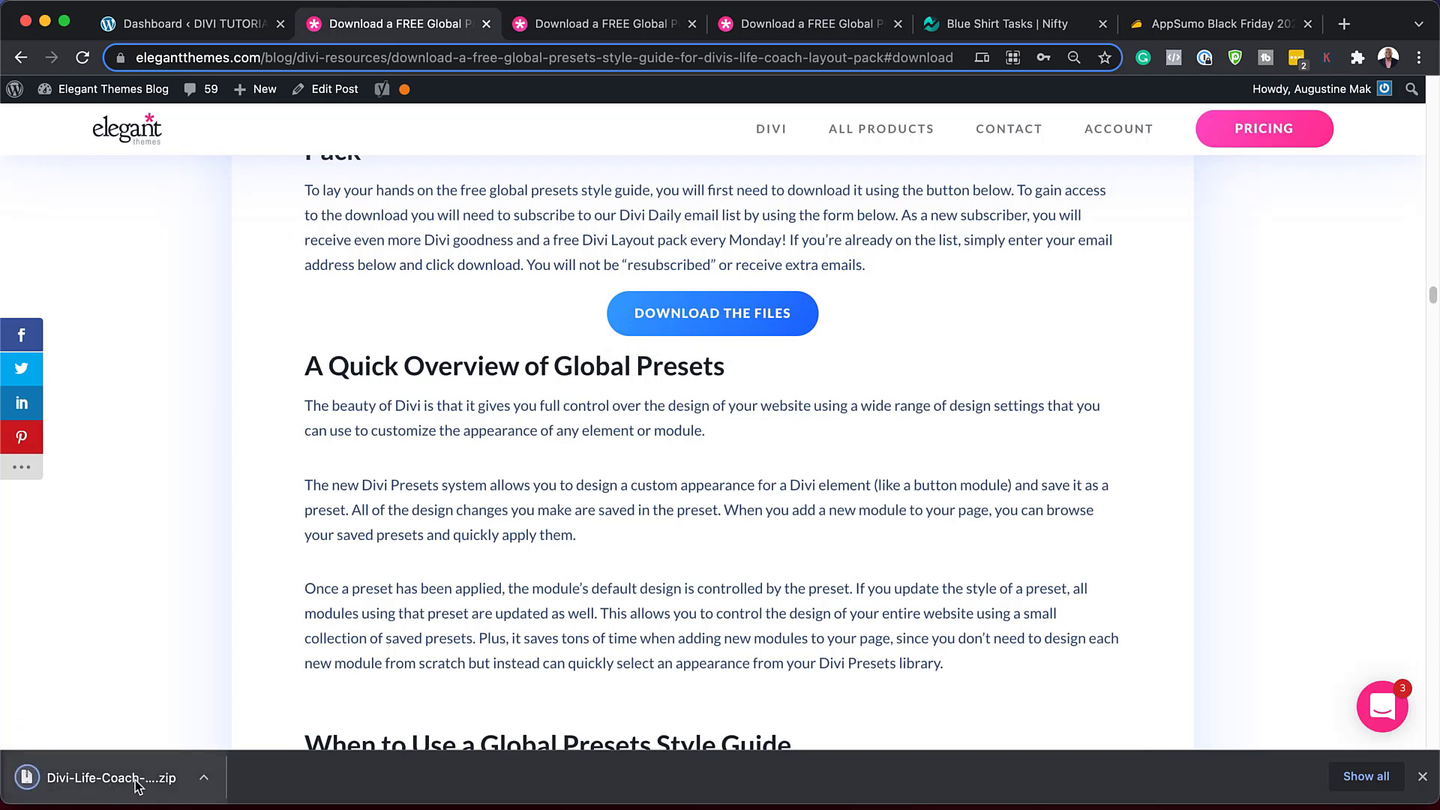
pyautogui.click(203, 778)
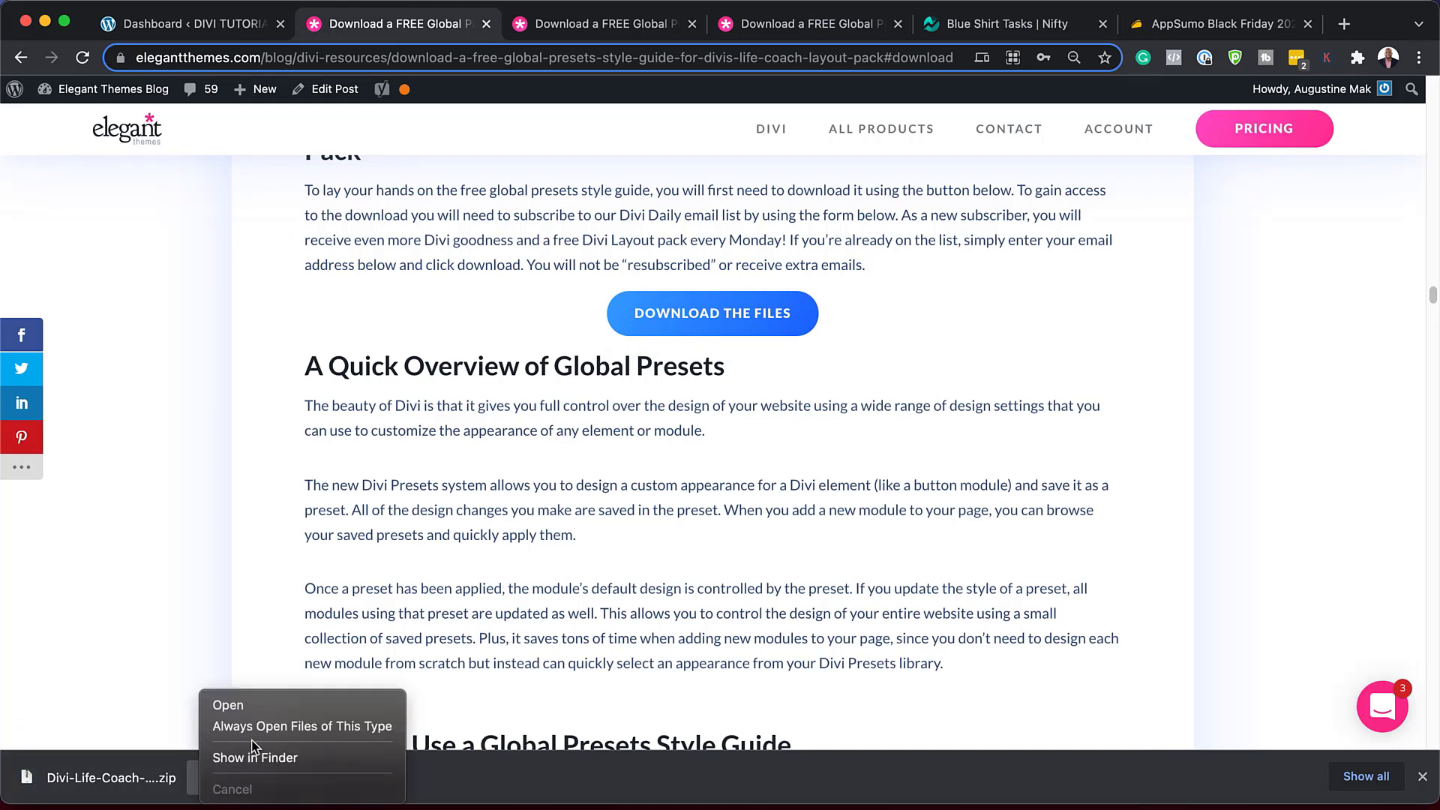
# Reveal the zip in Finder, extract its style guide JSON file, and move the window aside.
pyautogui.click(243, 765)
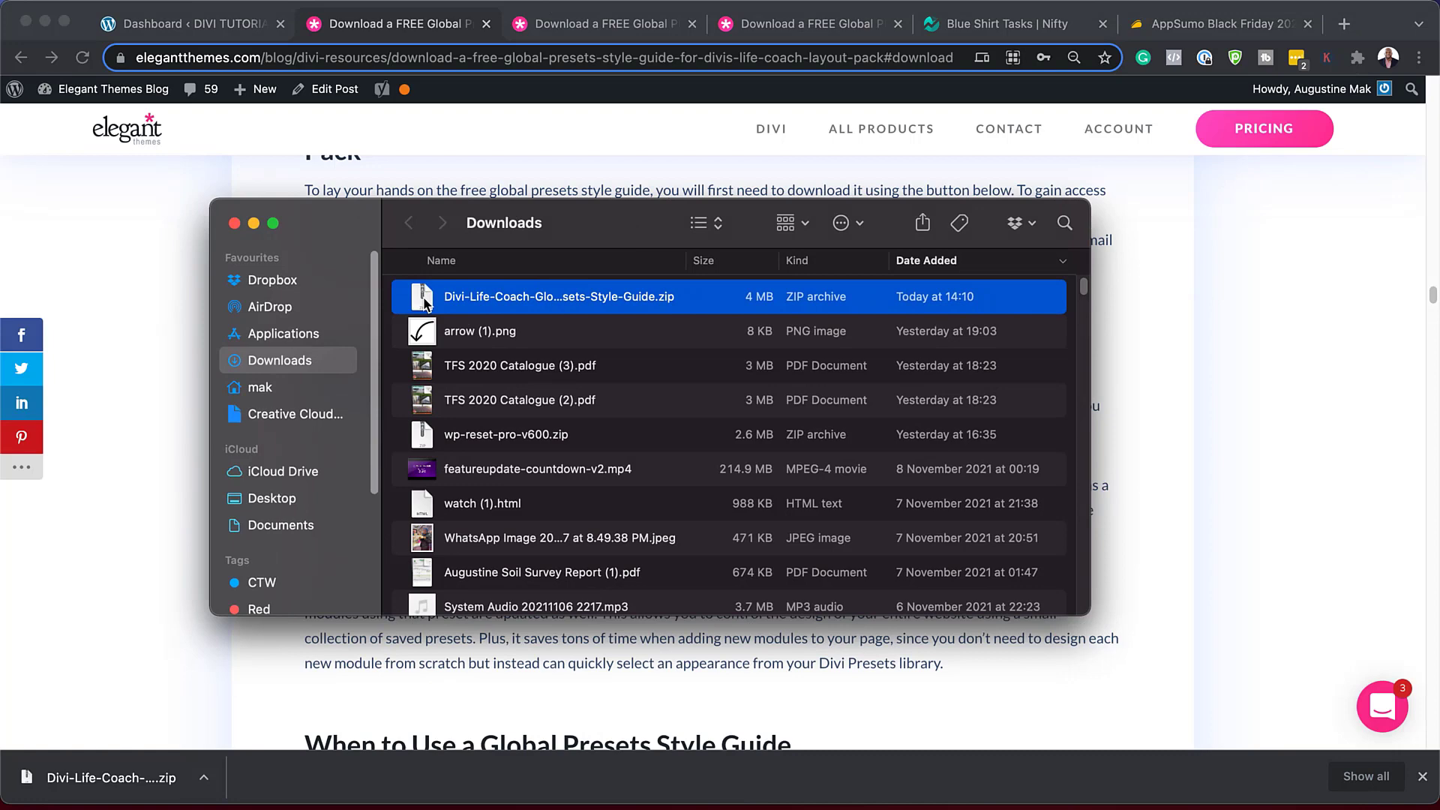
pyautogui.doubleClick(424, 300)
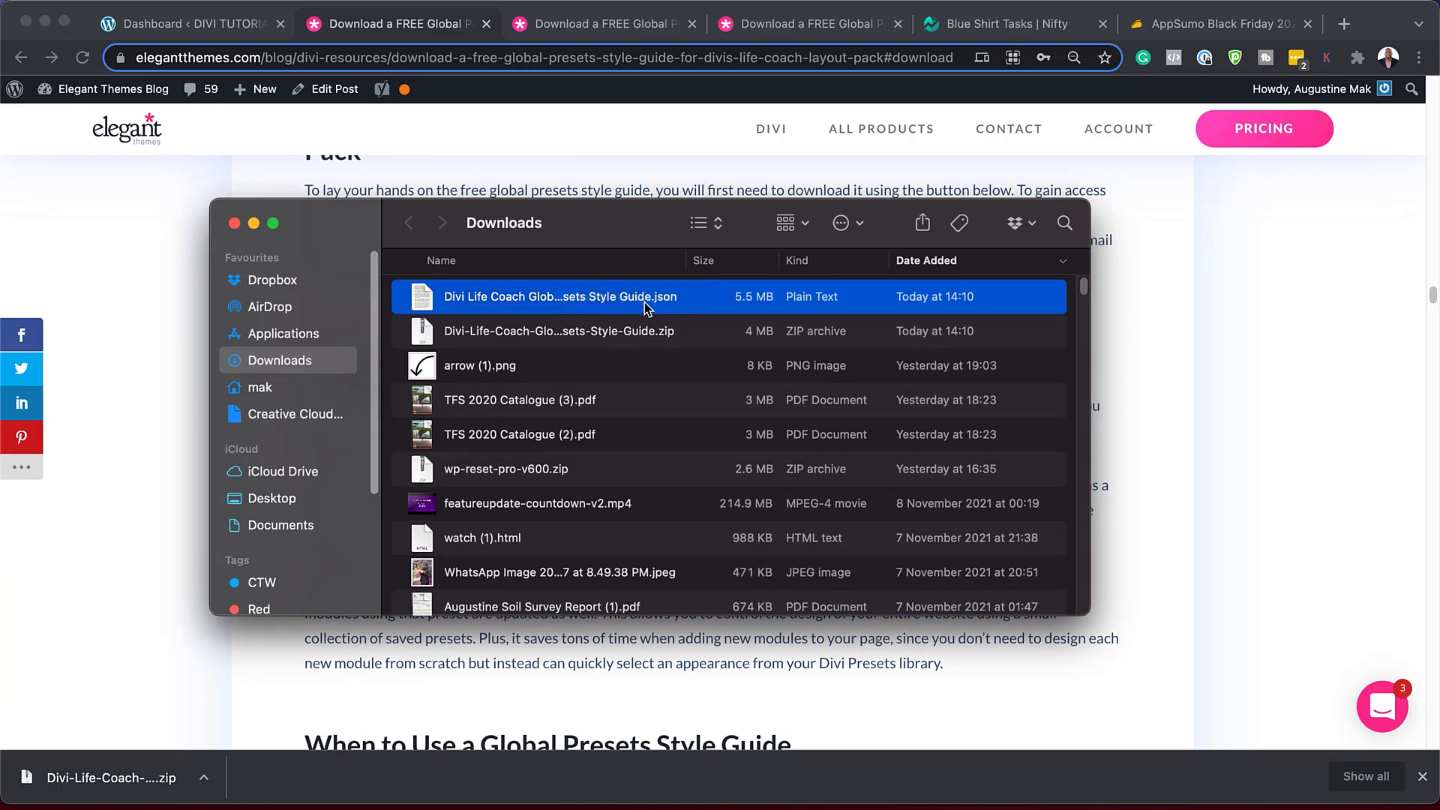
pyautogui.moveTo(641, 233); pyautogui.dragTo(653, 225)
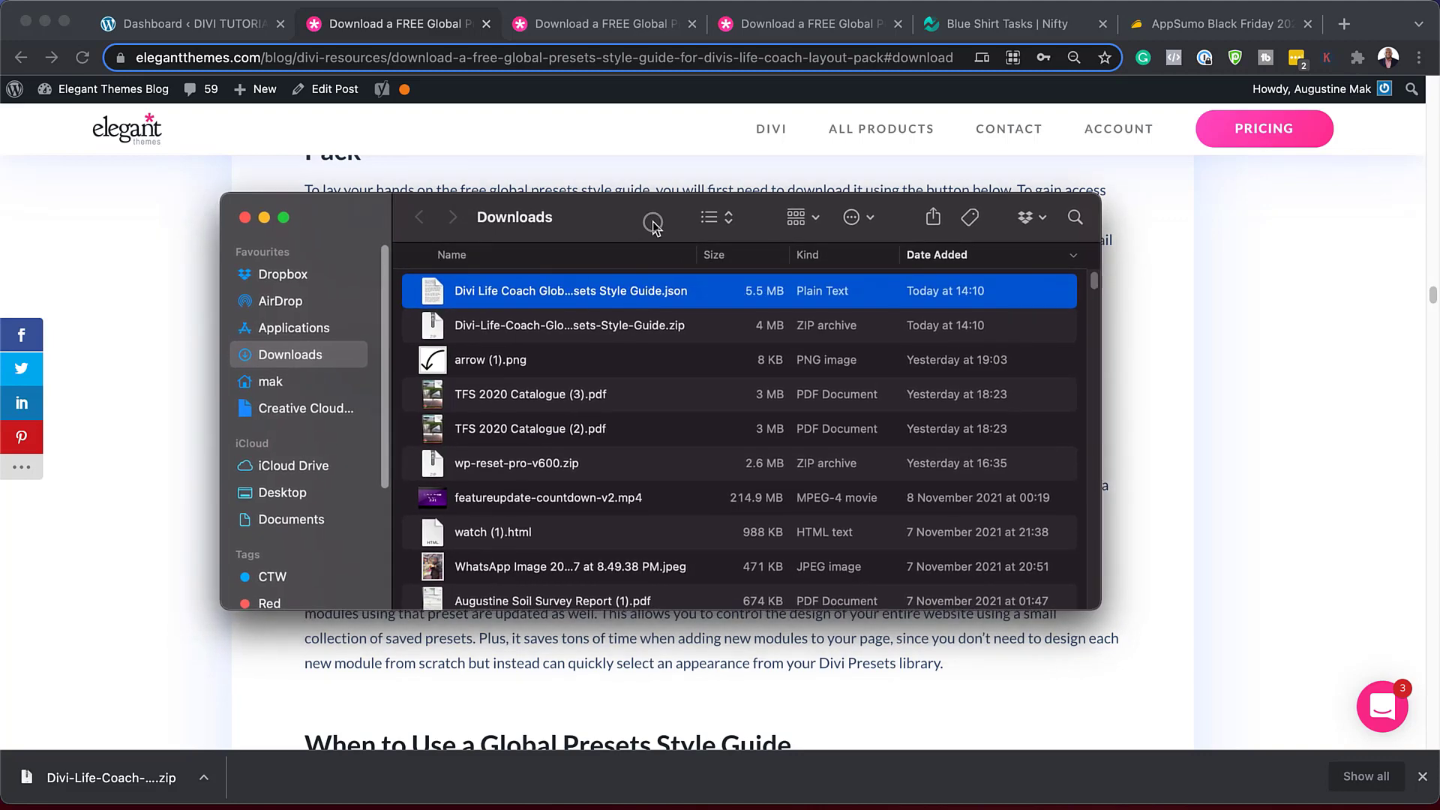
pyautogui.moveTo(652, 225); pyautogui.dragTo(708, 227)
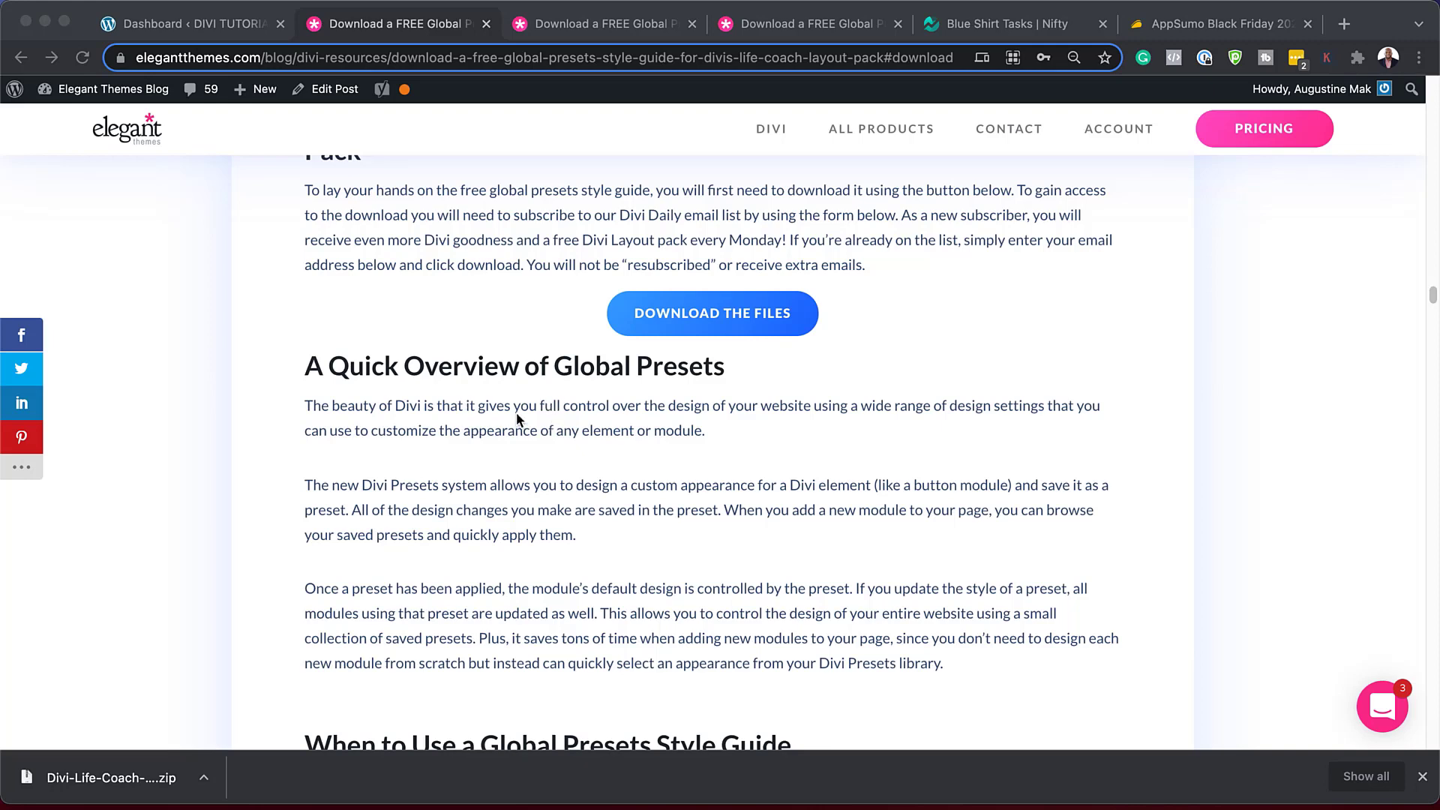
# Close the downloads bar and go to Divi > Divi Library in the WordPress dashboard.
pyautogui.click(1422, 777)
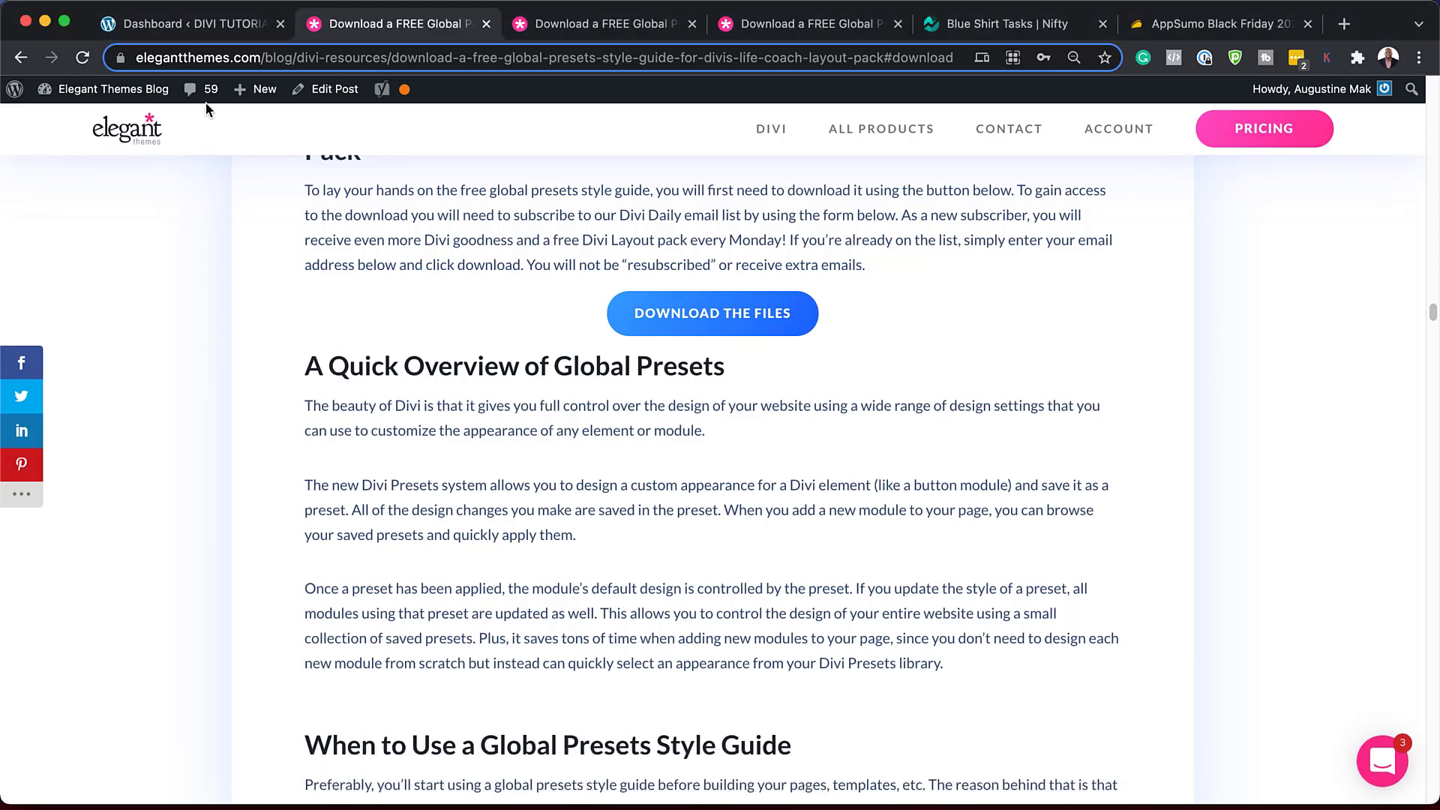
pyautogui.click(219, 25)
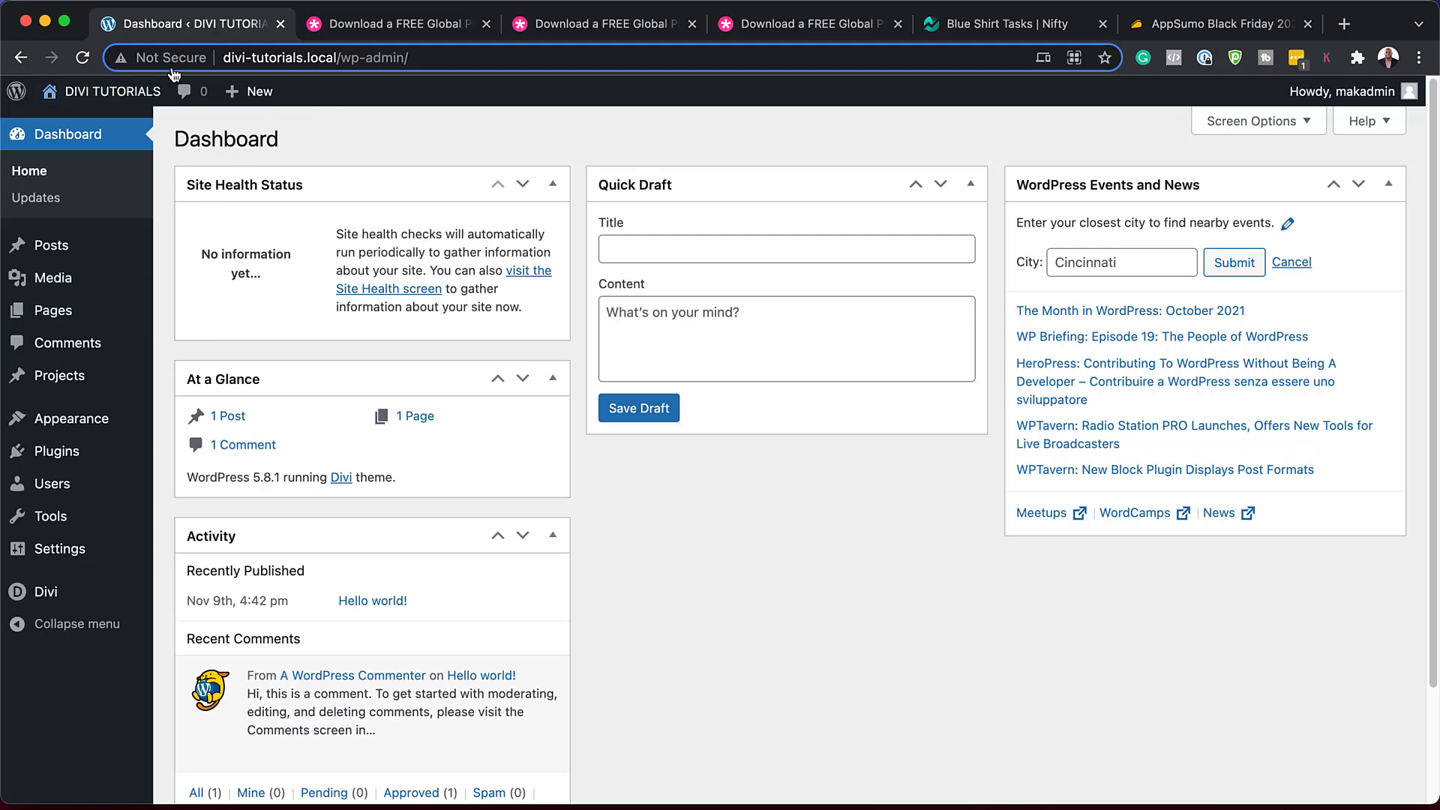
pyautogui.moveTo(92, 500)
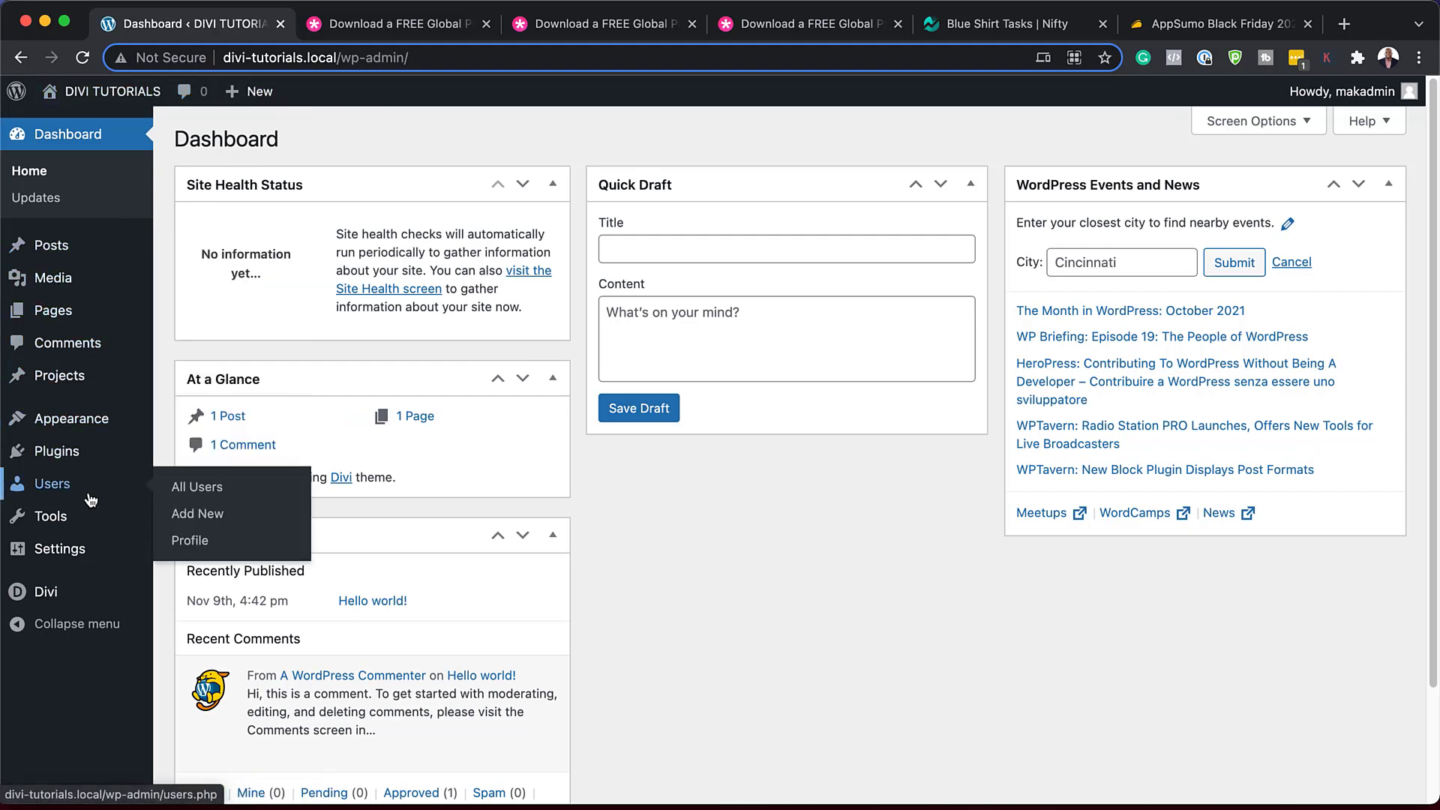
pyautogui.scroll(-3, 87, 375)
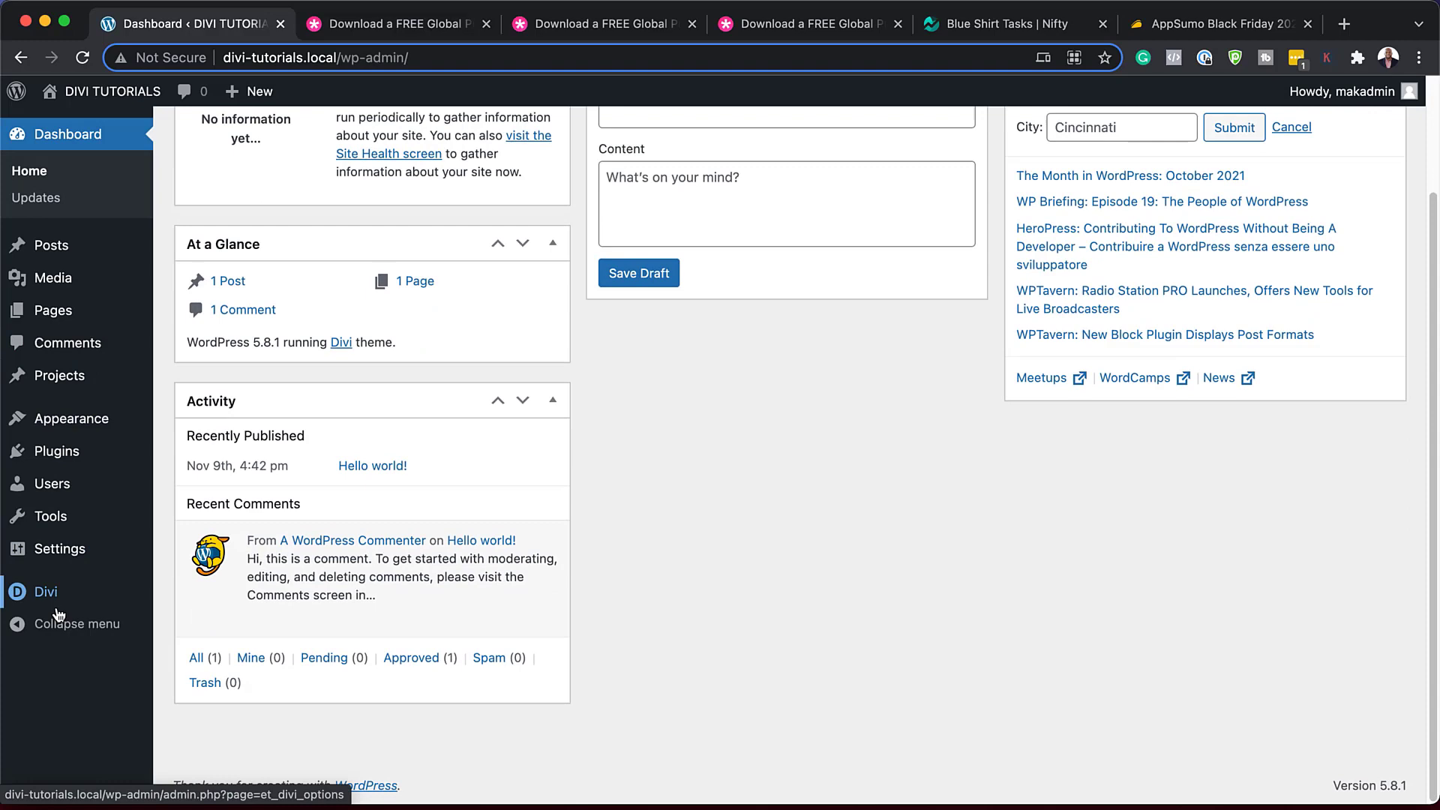
pyautogui.moveTo(58, 600)
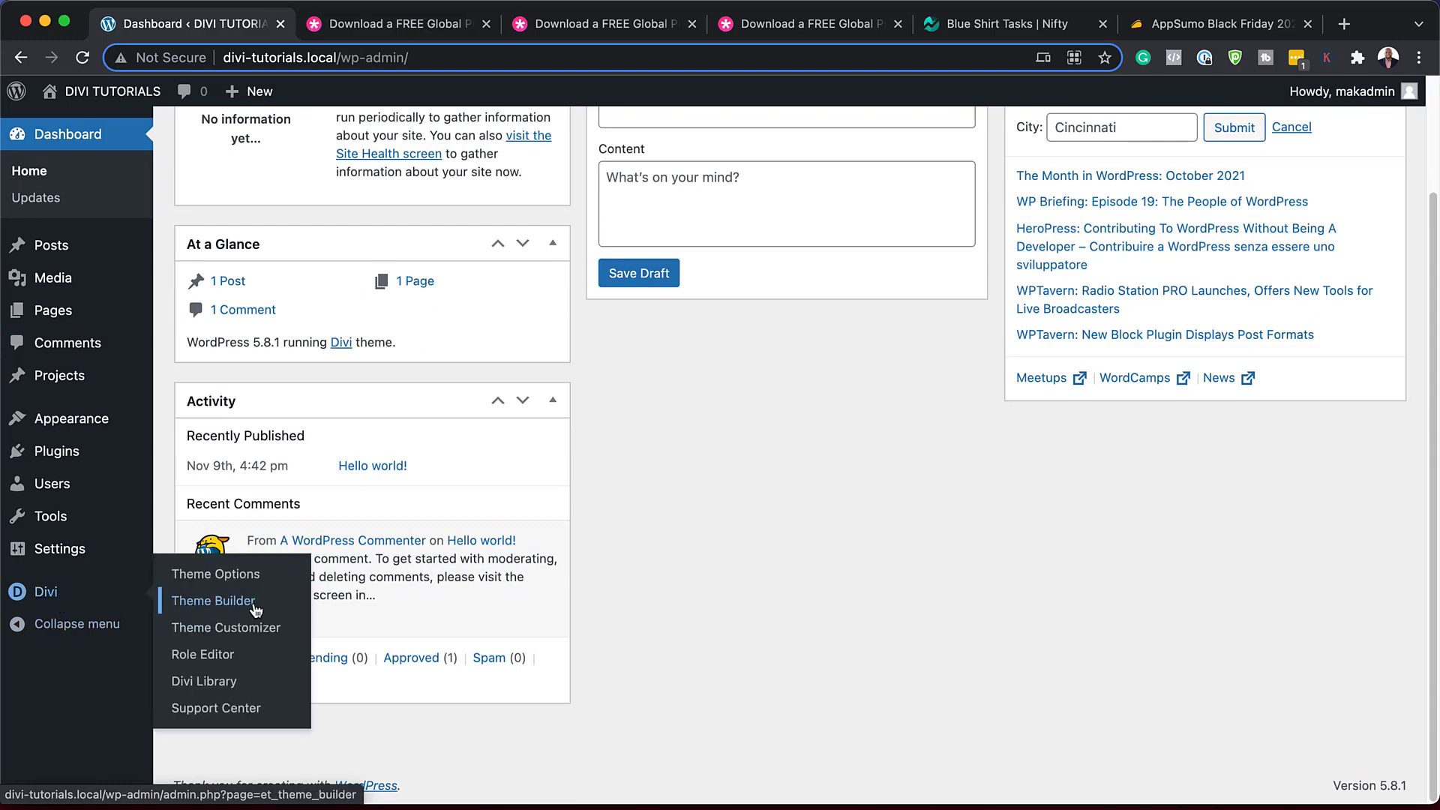
pyautogui.click(218, 681)
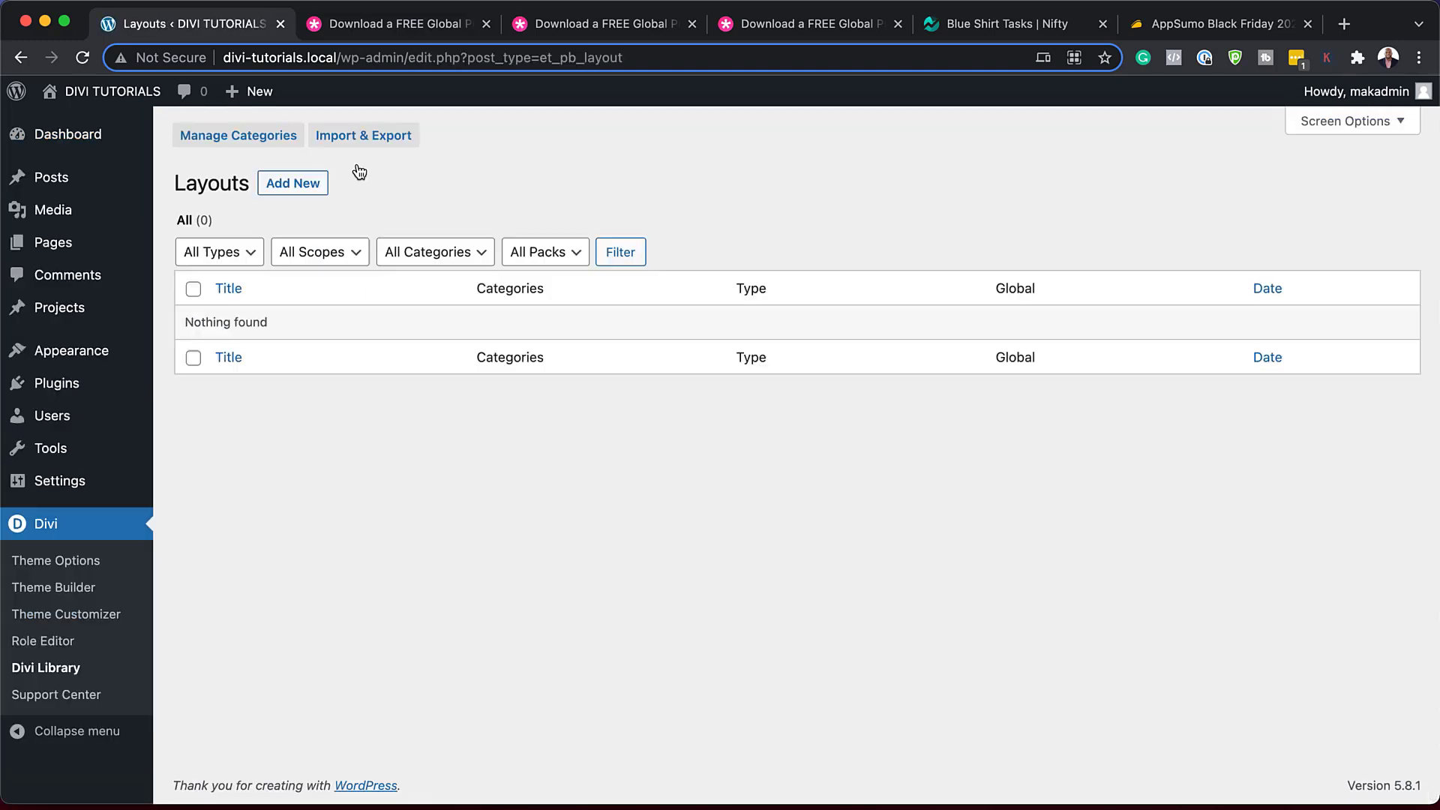
# Import the style guide JSON file into the Divi Library through Import & Export.
pyautogui.click(380, 136)
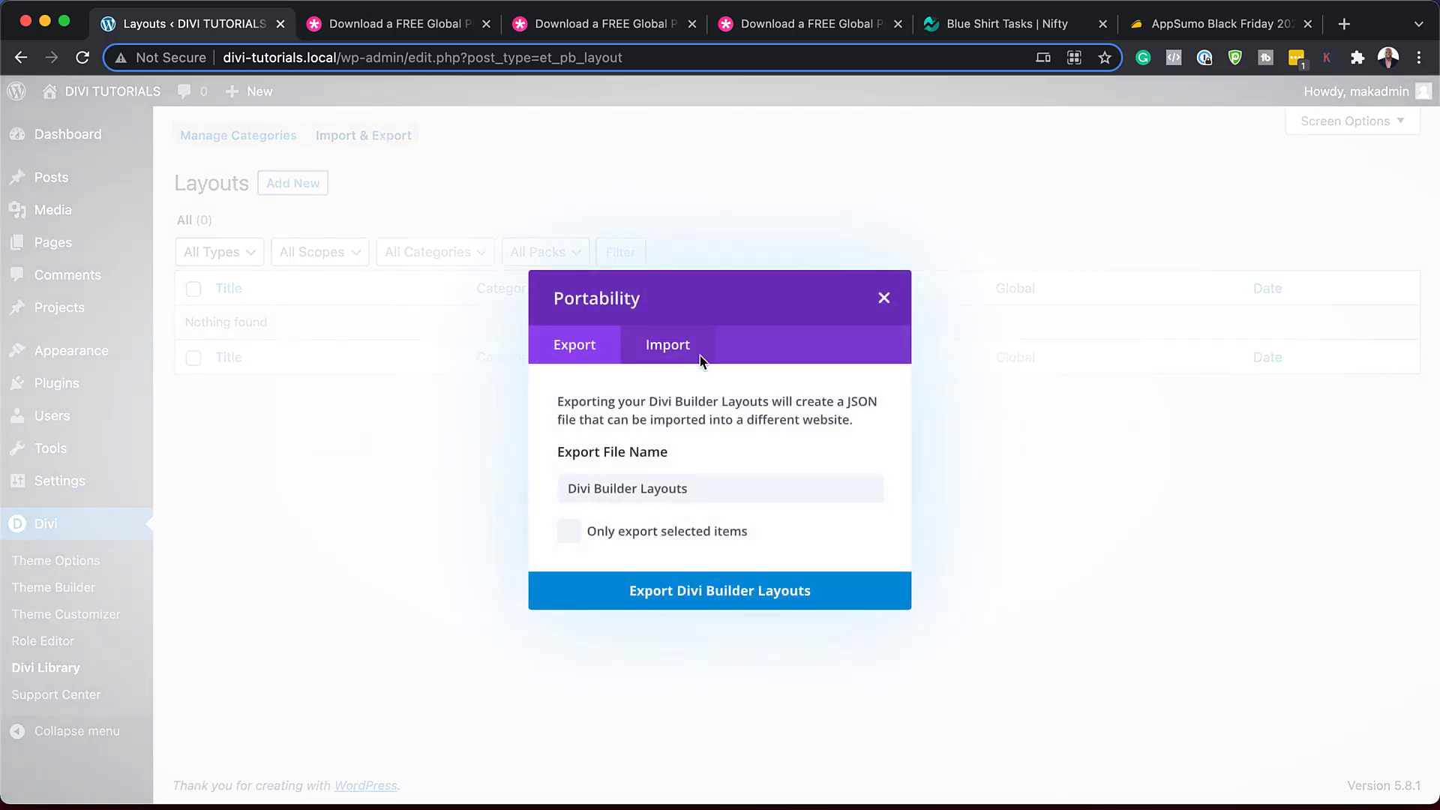
pyautogui.click(687, 351)
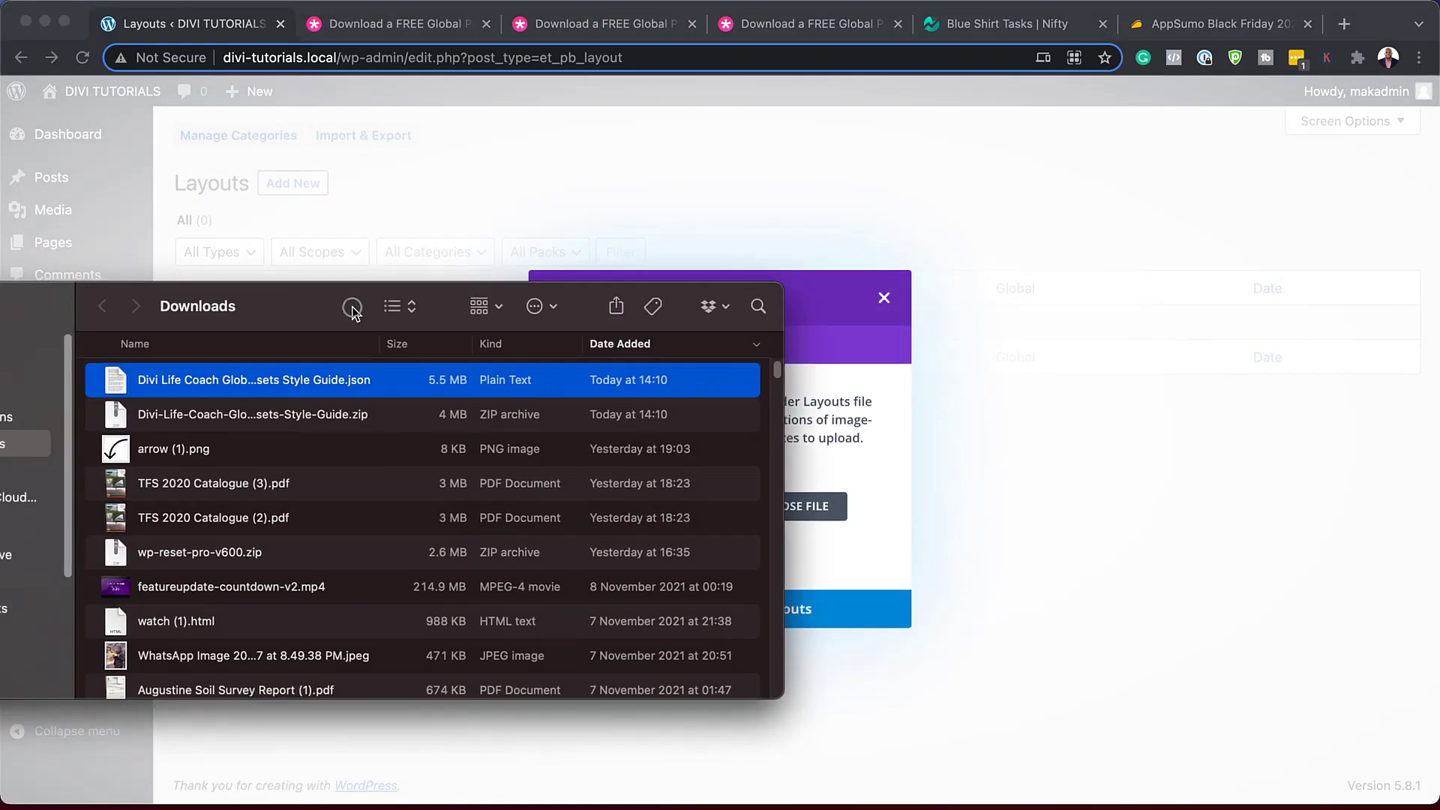
pyautogui.moveTo(341, 310); pyautogui.dragTo(447, 681)
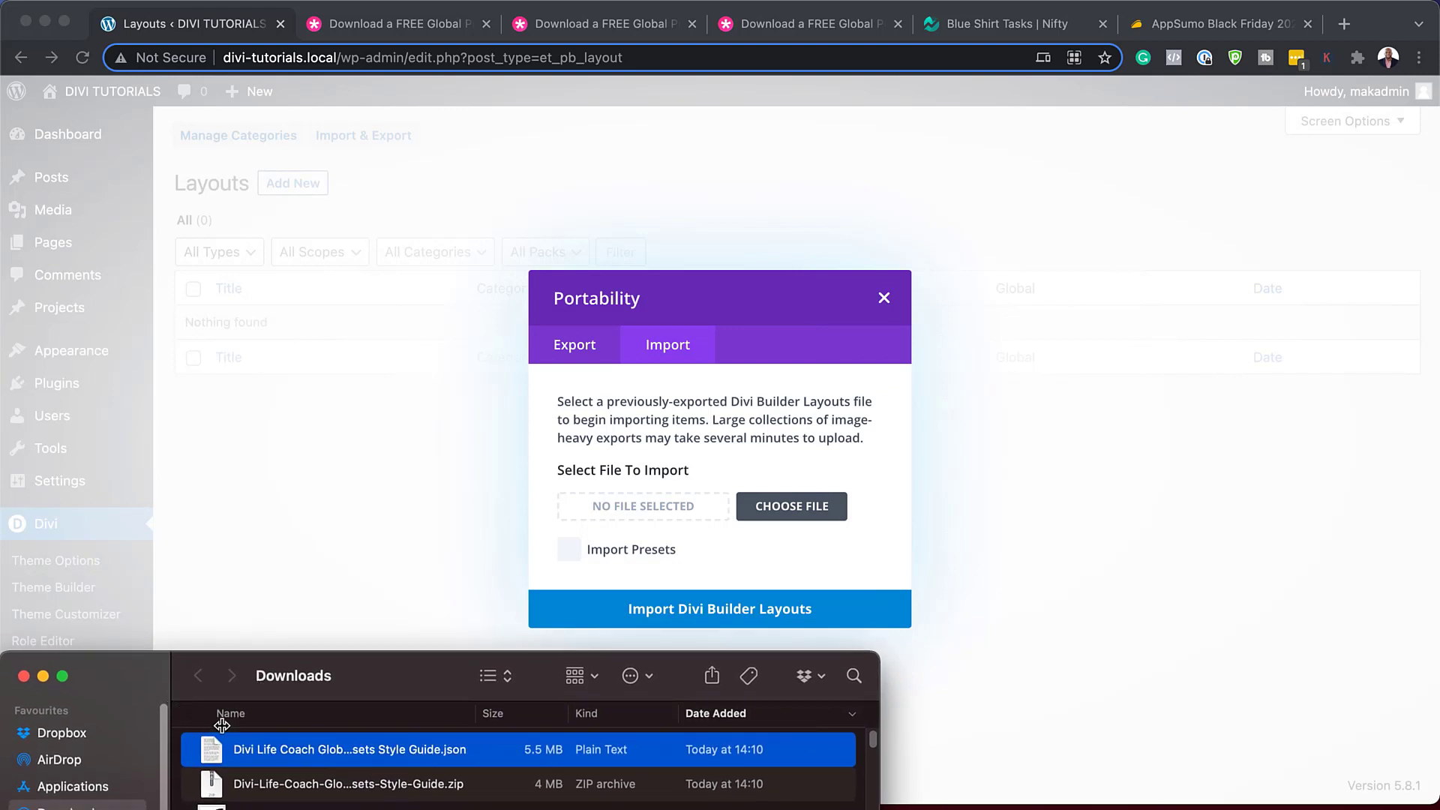
pyautogui.moveTo(213, 756); pyautogui.dragTo(618, 502)
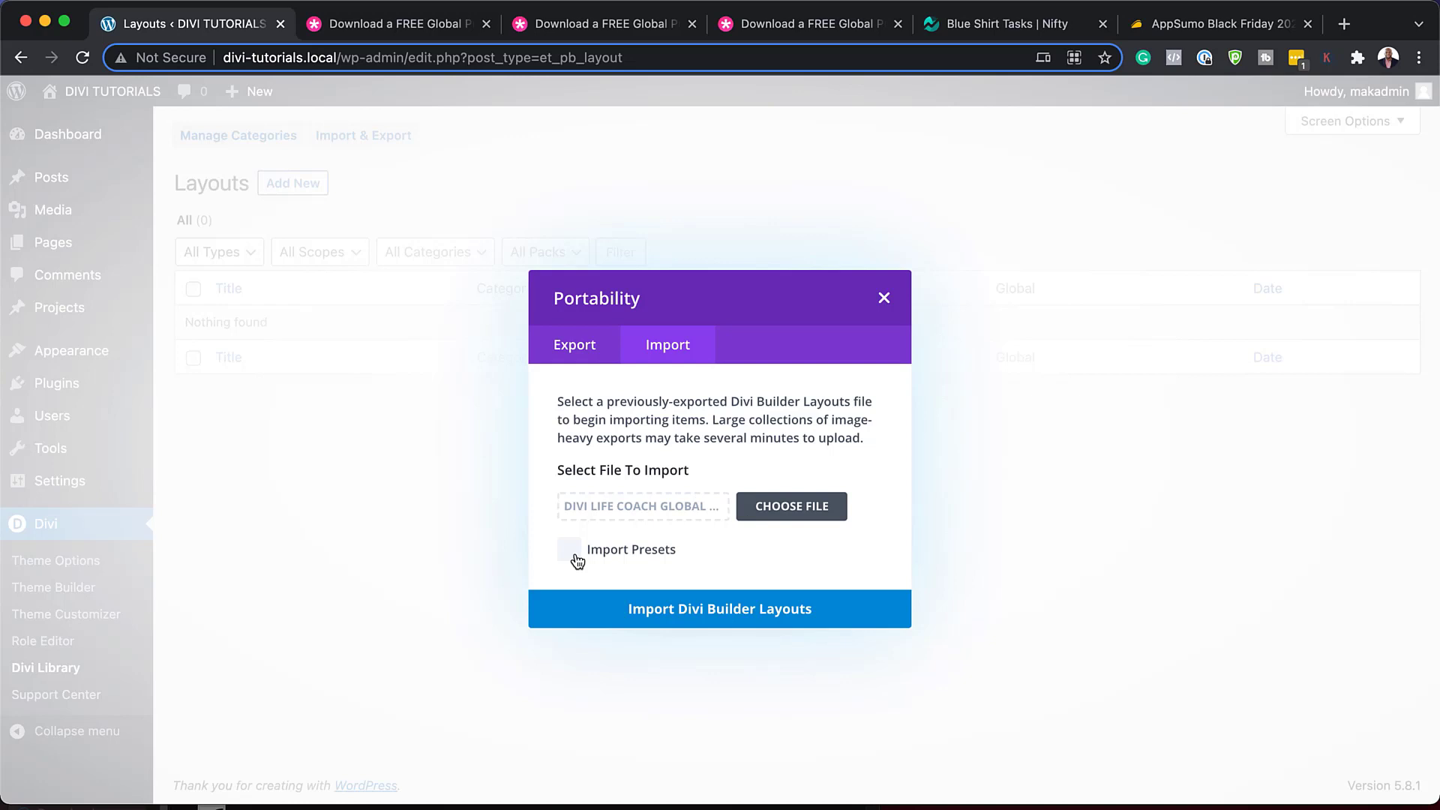
pyautogui.click(734, 616)
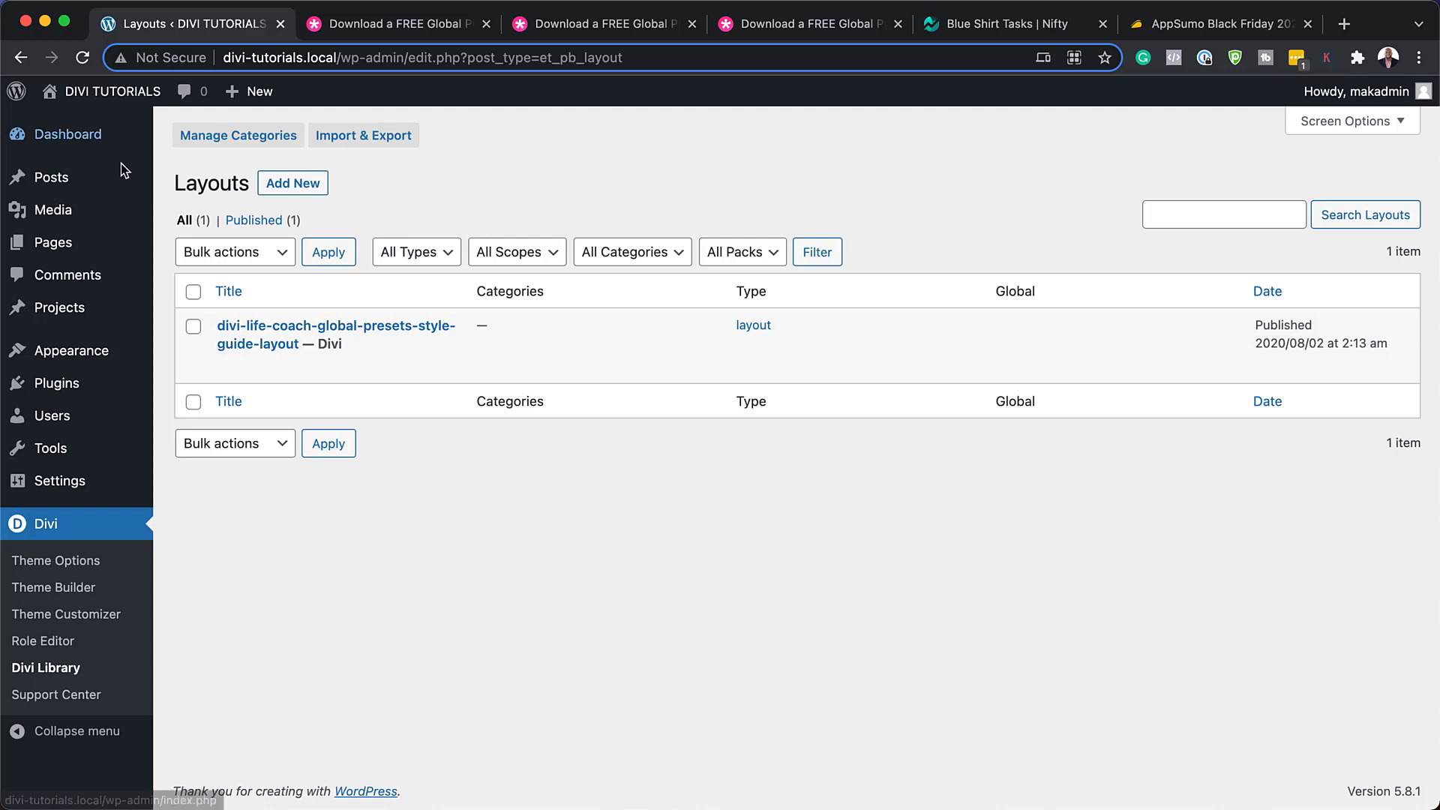
# Add a new page titled 'Divi's Life Coach' and open it in Divi Builder.
pyautogui.moveTo(54, 250)
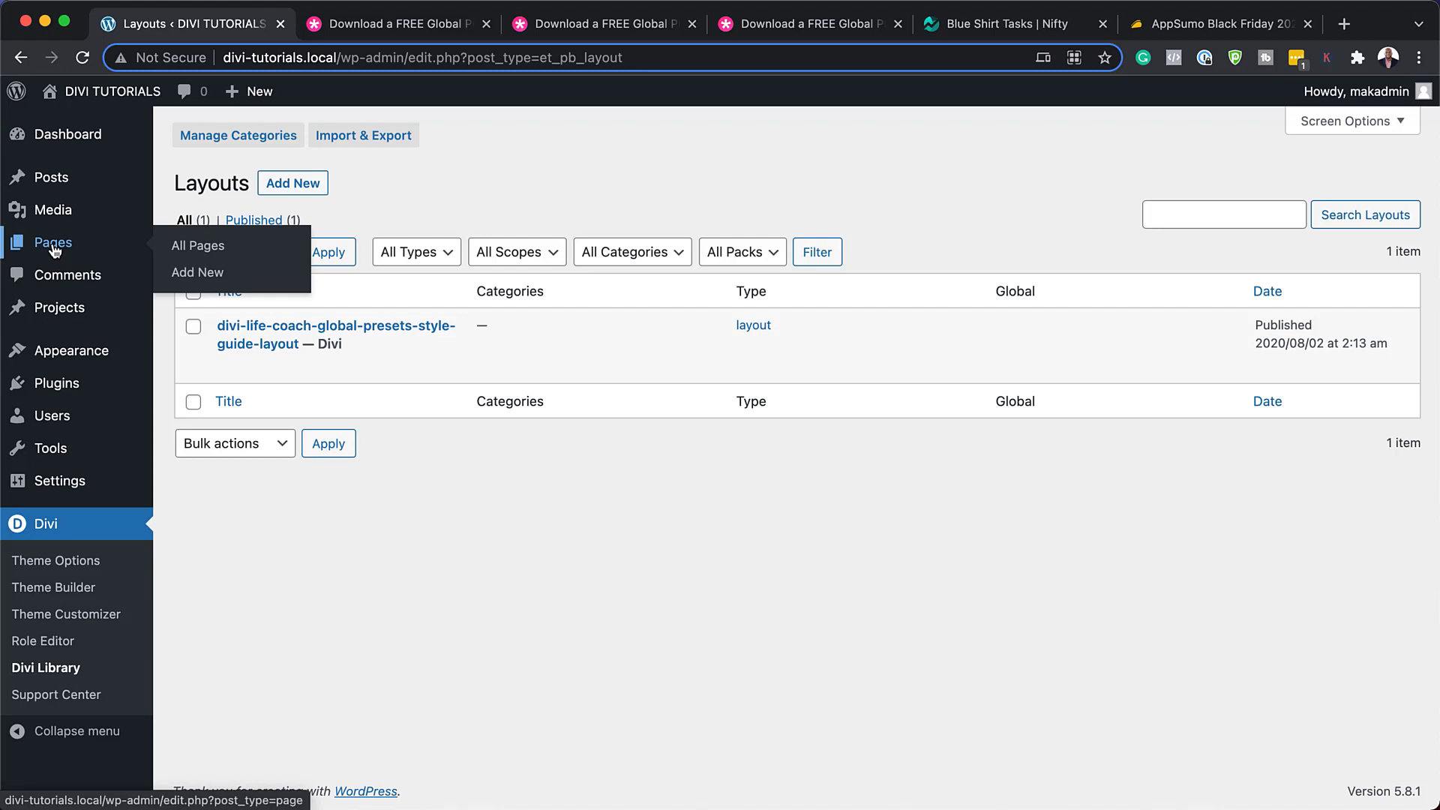
pyautogui.click(203, 274)
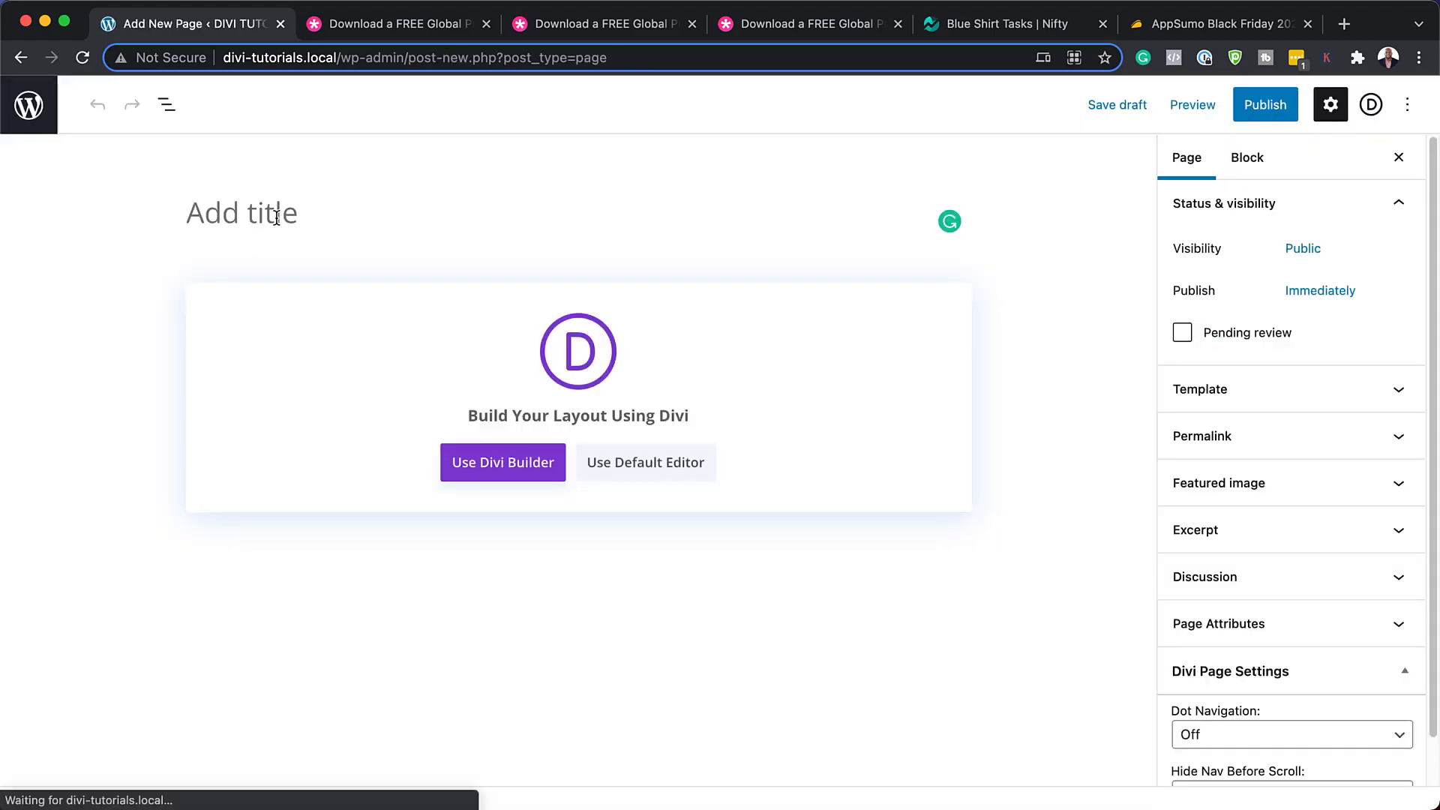
pyautogui.write('Divi’s Life Coach')
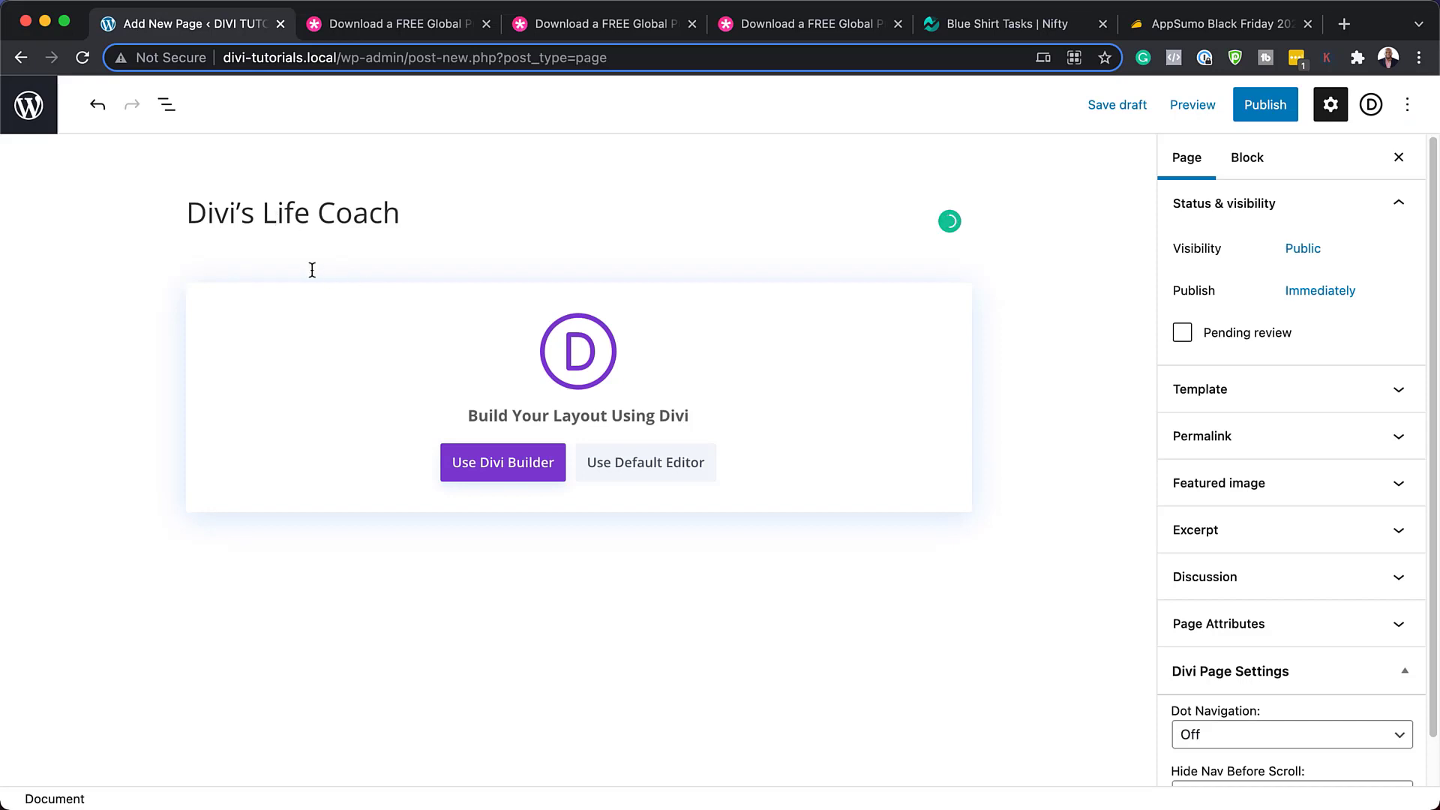
pyautogui.click(499, 469)
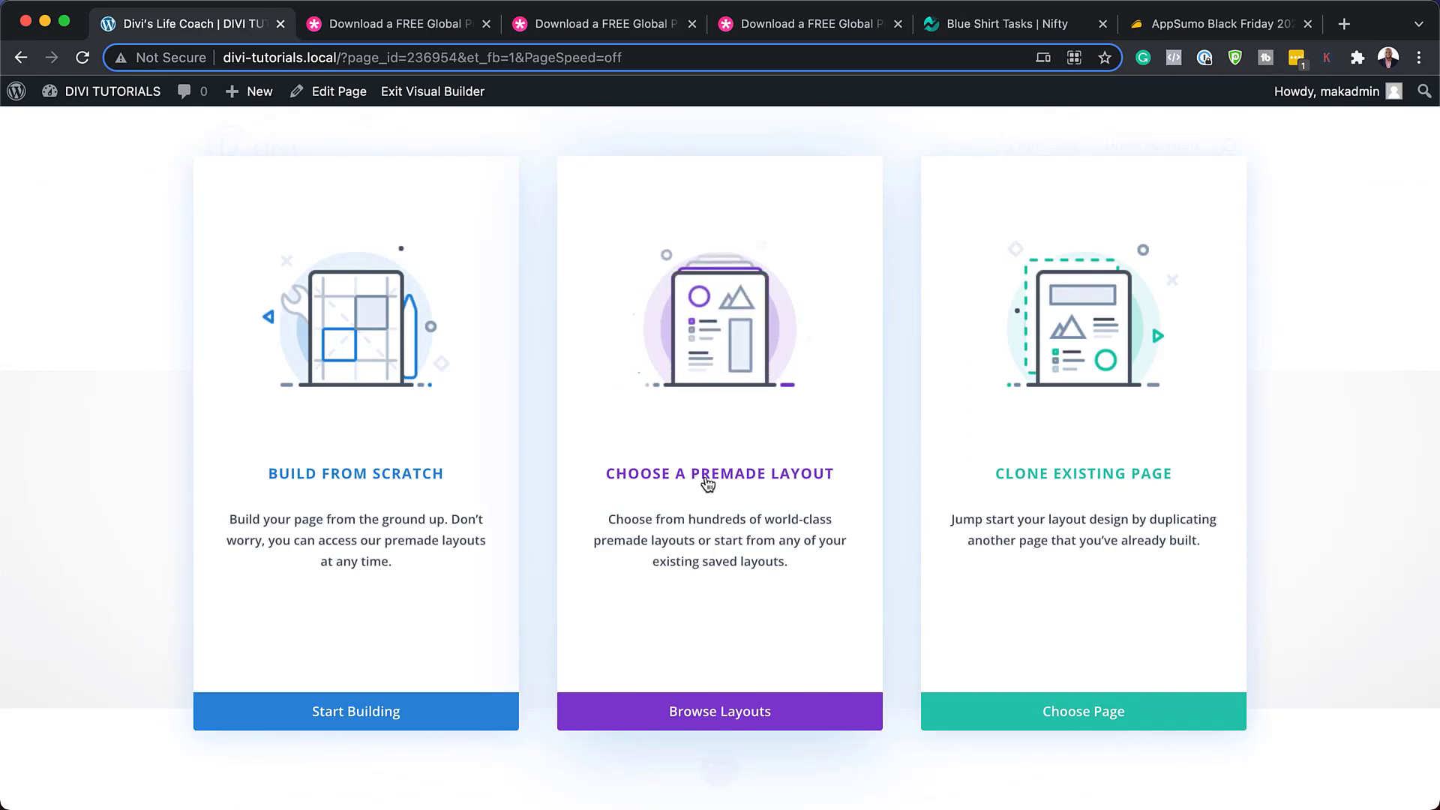
# Load the saved divi-life-coach-global-presets-style-guide-layout onto the page.
pyautogui.click(707, 481)
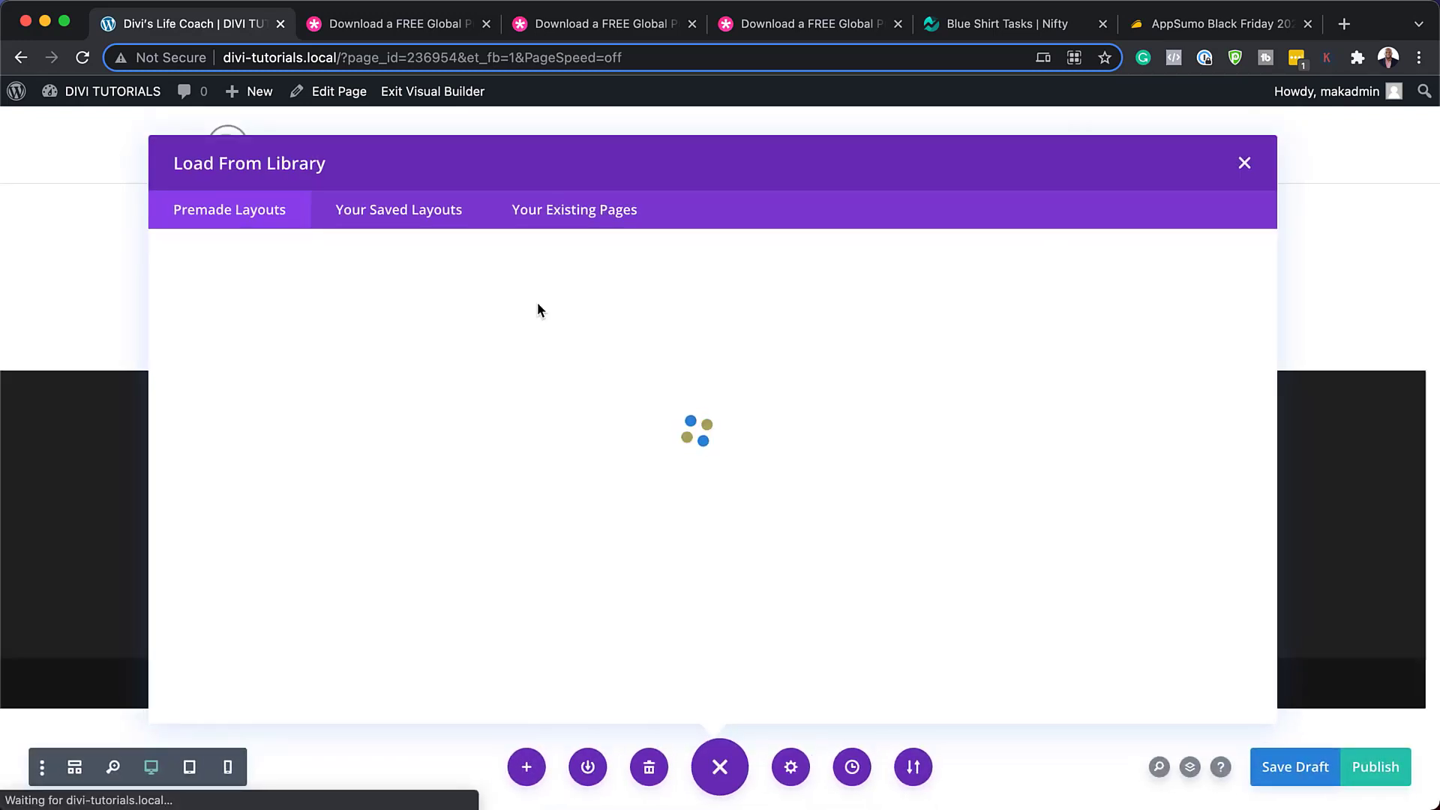
pyautogui.click(421, 211)
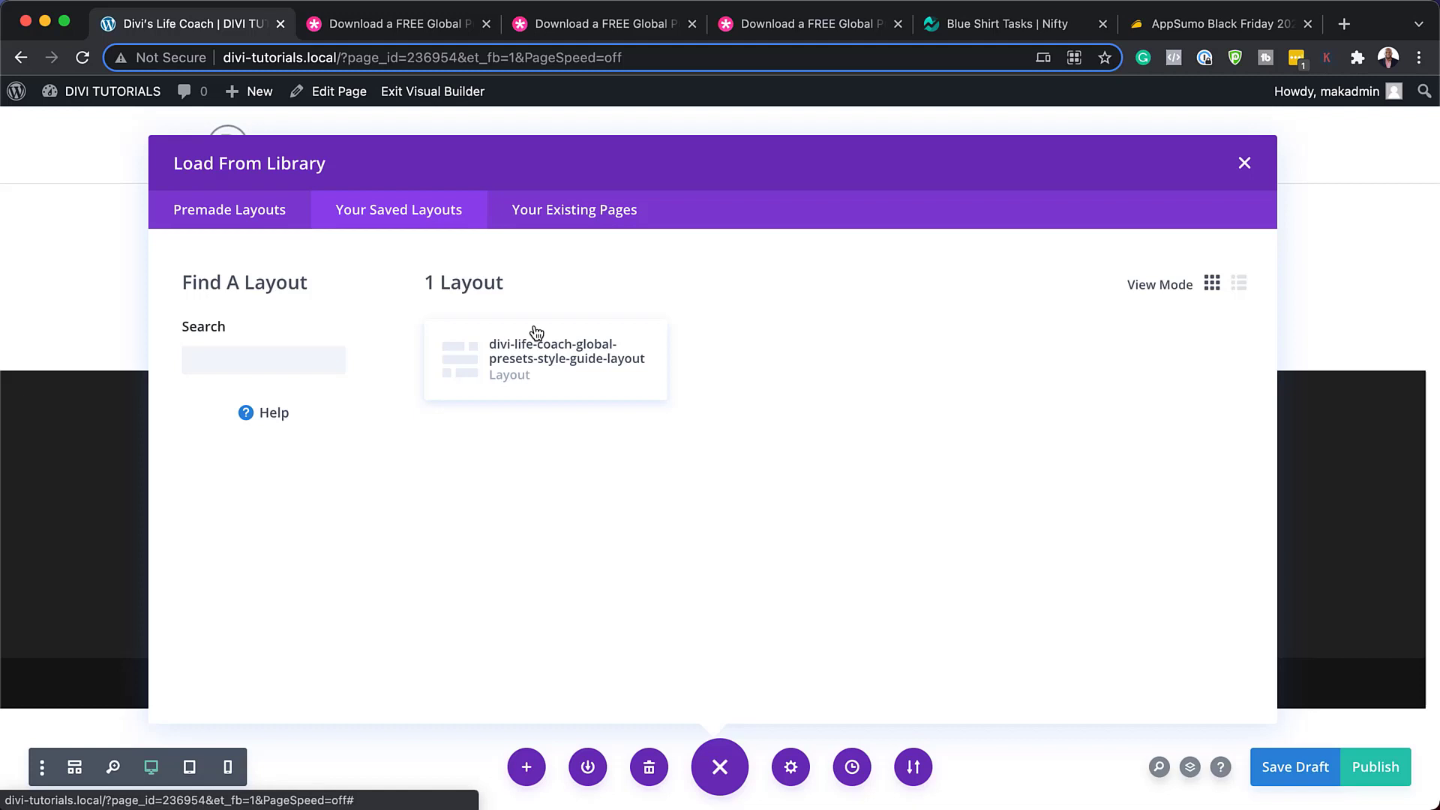
pyautogui.click(594, 355)
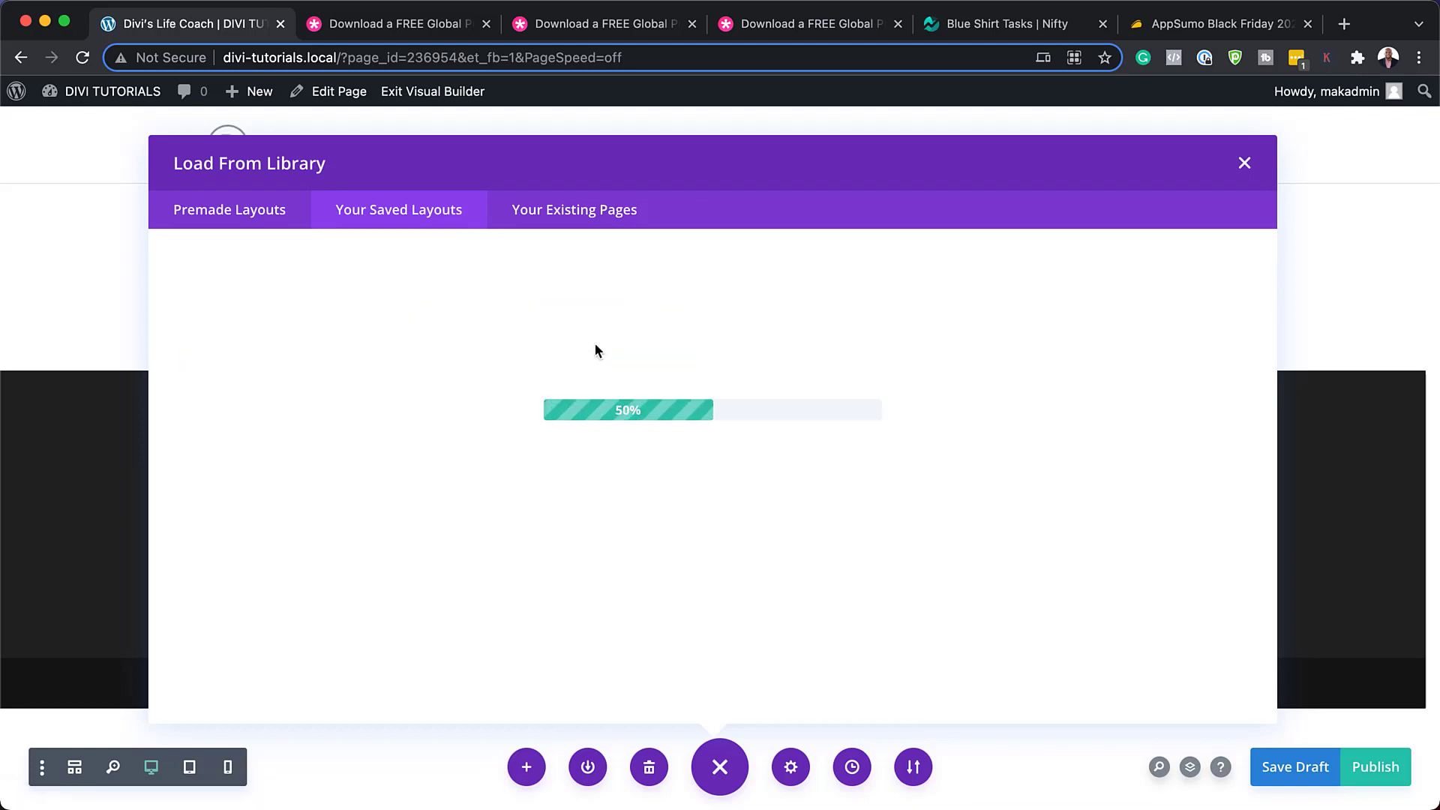
# Scroll through the page to review its colours, gradients, text styles and buttons.
pyautogui.scroll(-10, 770, 517)
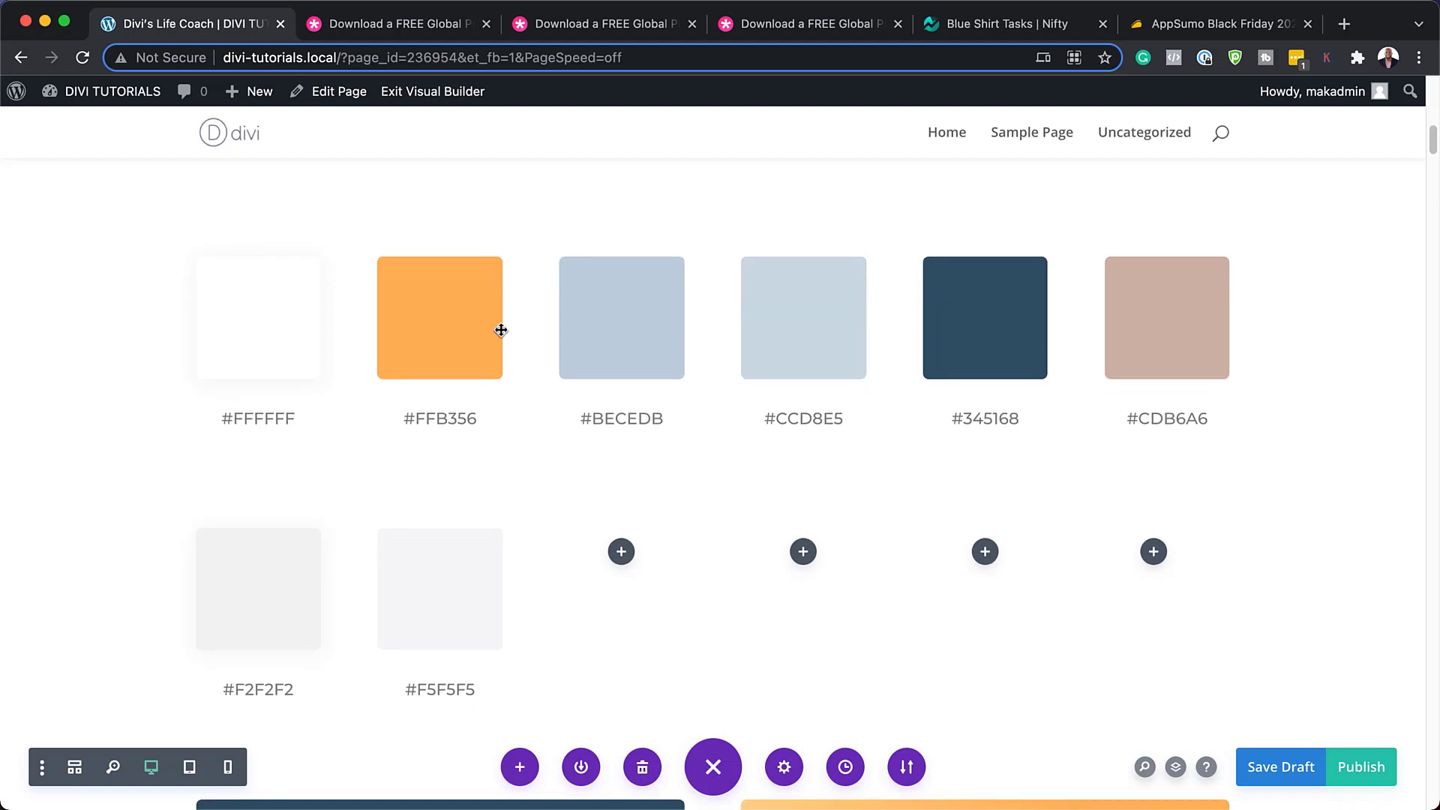
pyautogui.scroll(-15, 688, 533)
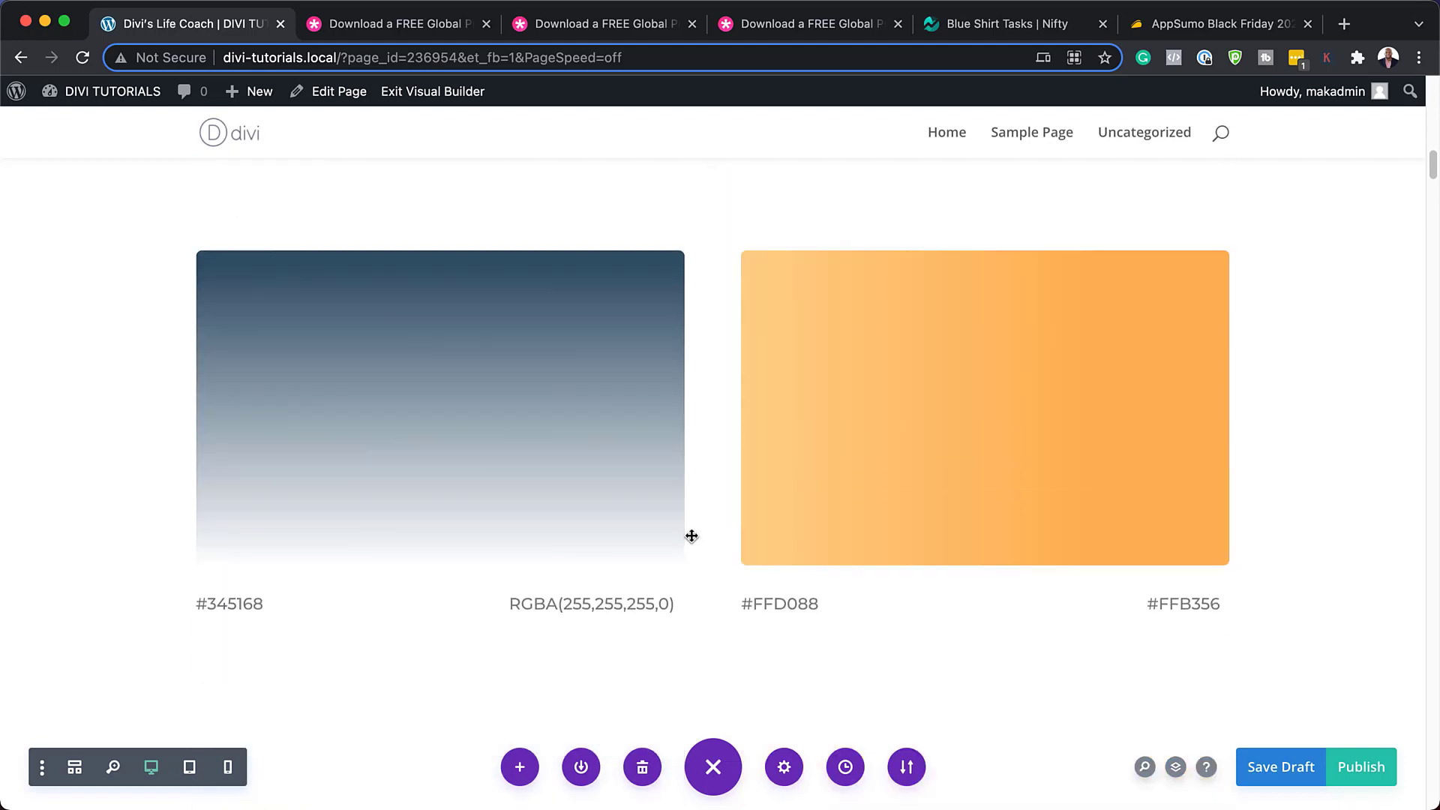
pyautogui.scroll(-15, 691, 536)
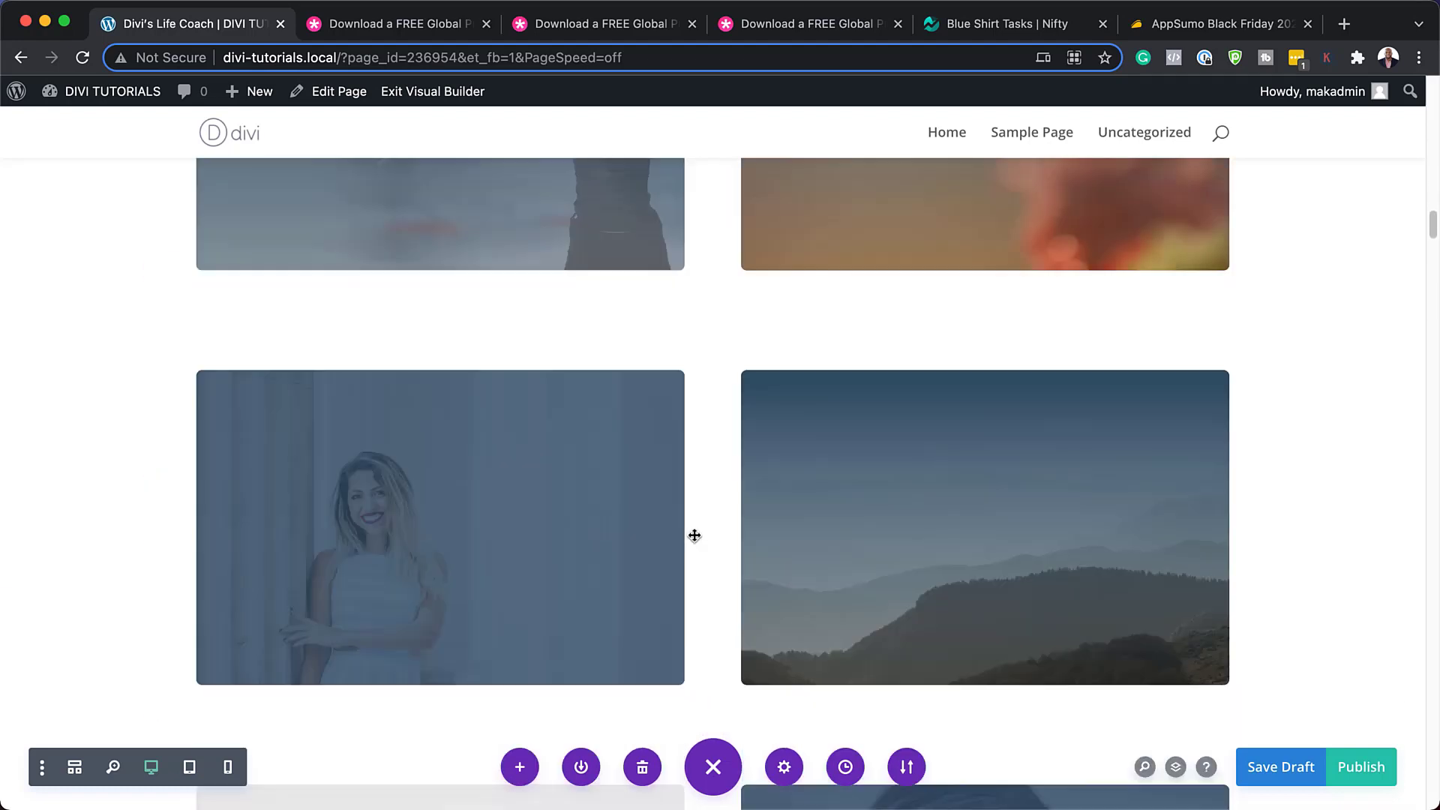
pyautogui.scroll(-15, 678, 600)
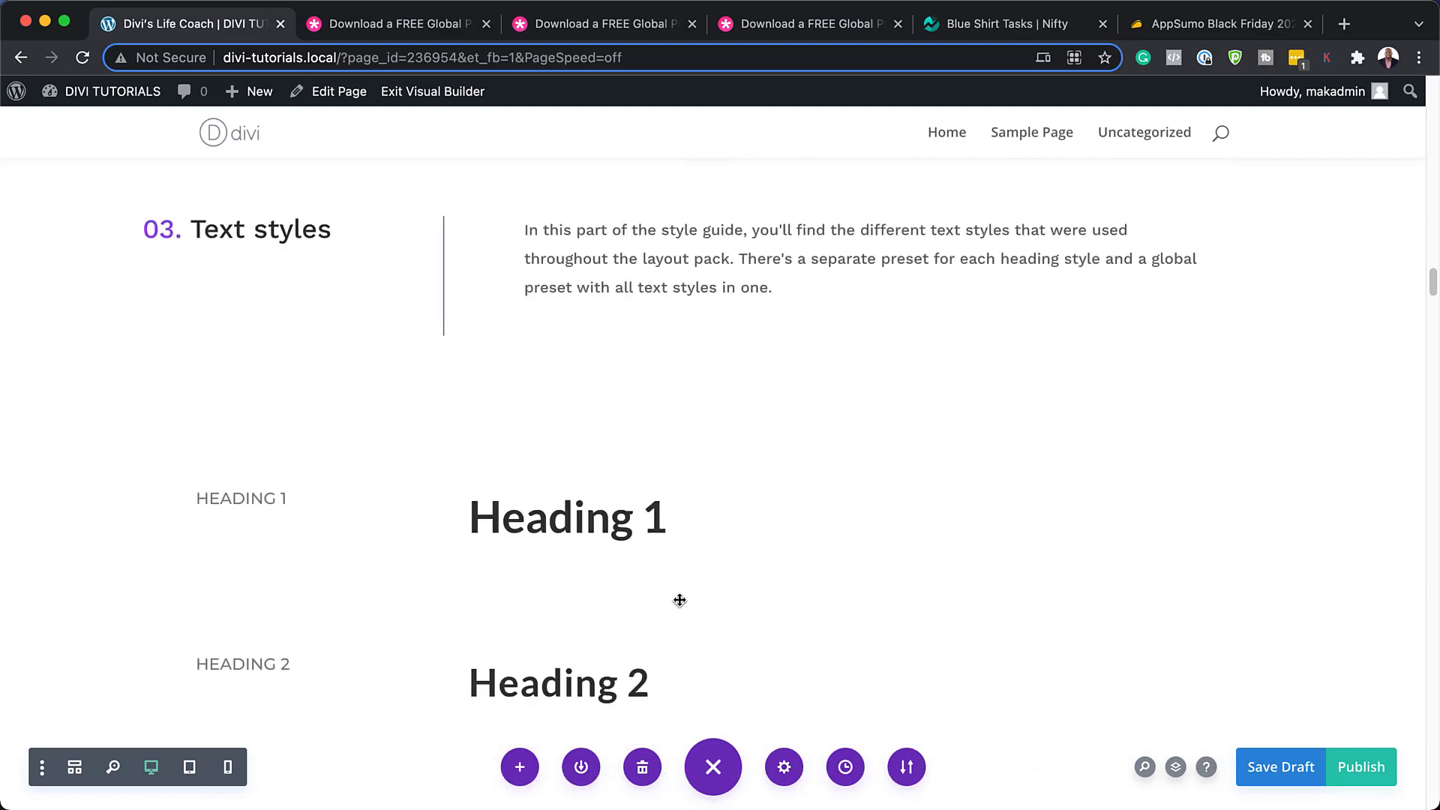
pyautogui.scroll(-8, 679, 600)
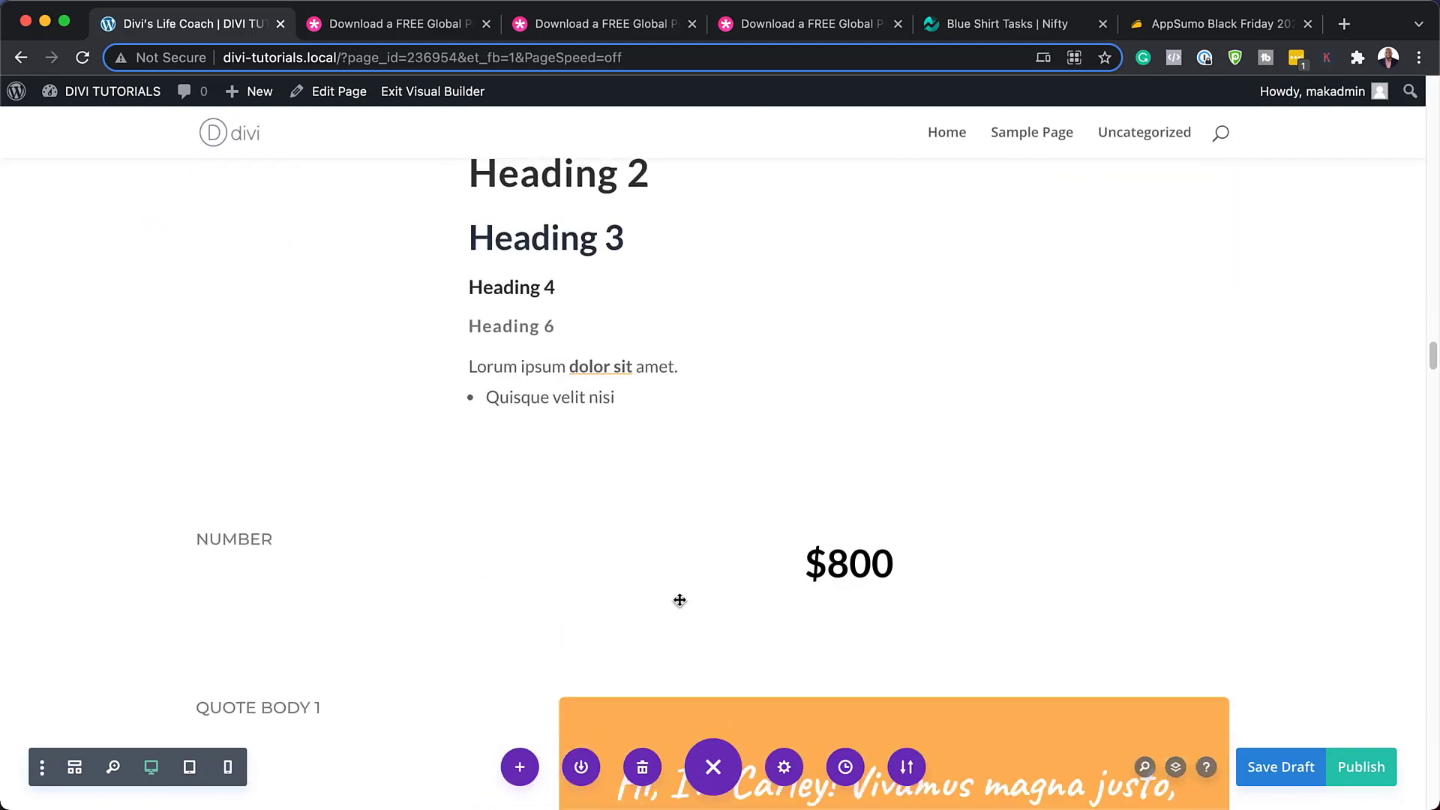
pyautogui.scroll(-8, 680, 600)
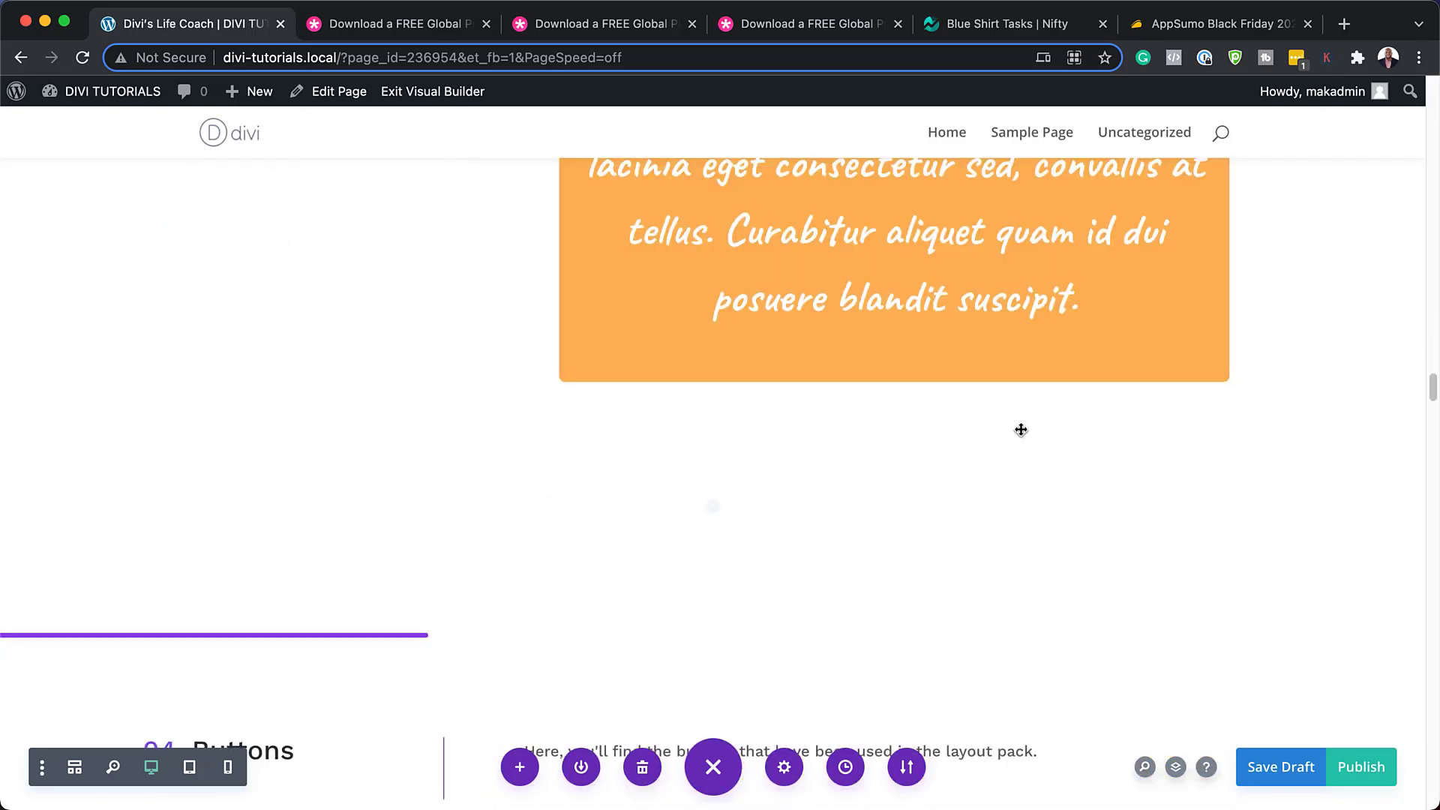
# Publish the Divi's Life Coach page, then start a new Divi page titled 'My page'.
pyautogui.click(1359, 772)
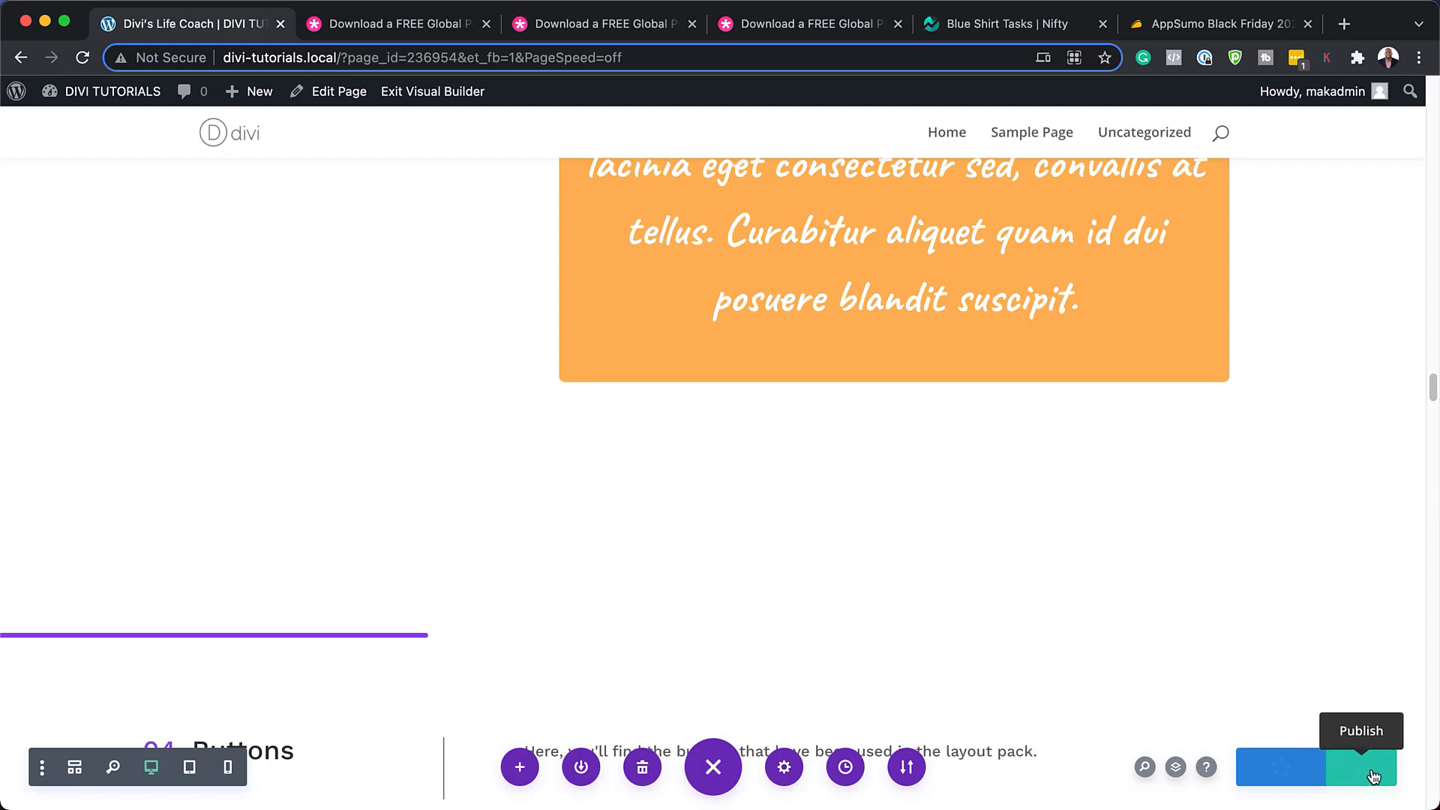
pyautogui.moveTo(113, 91)
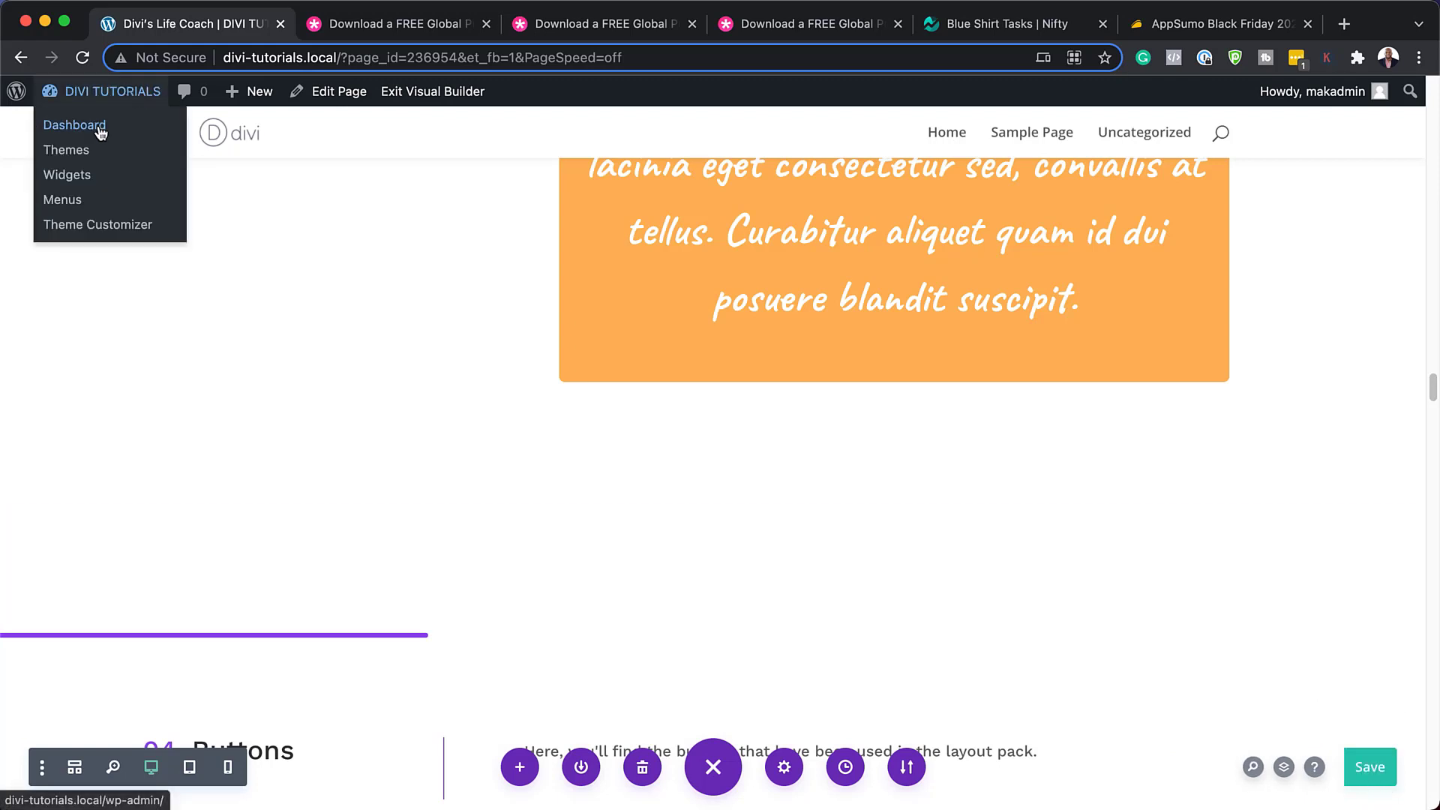
pyautogui.moveTo(238, 93)
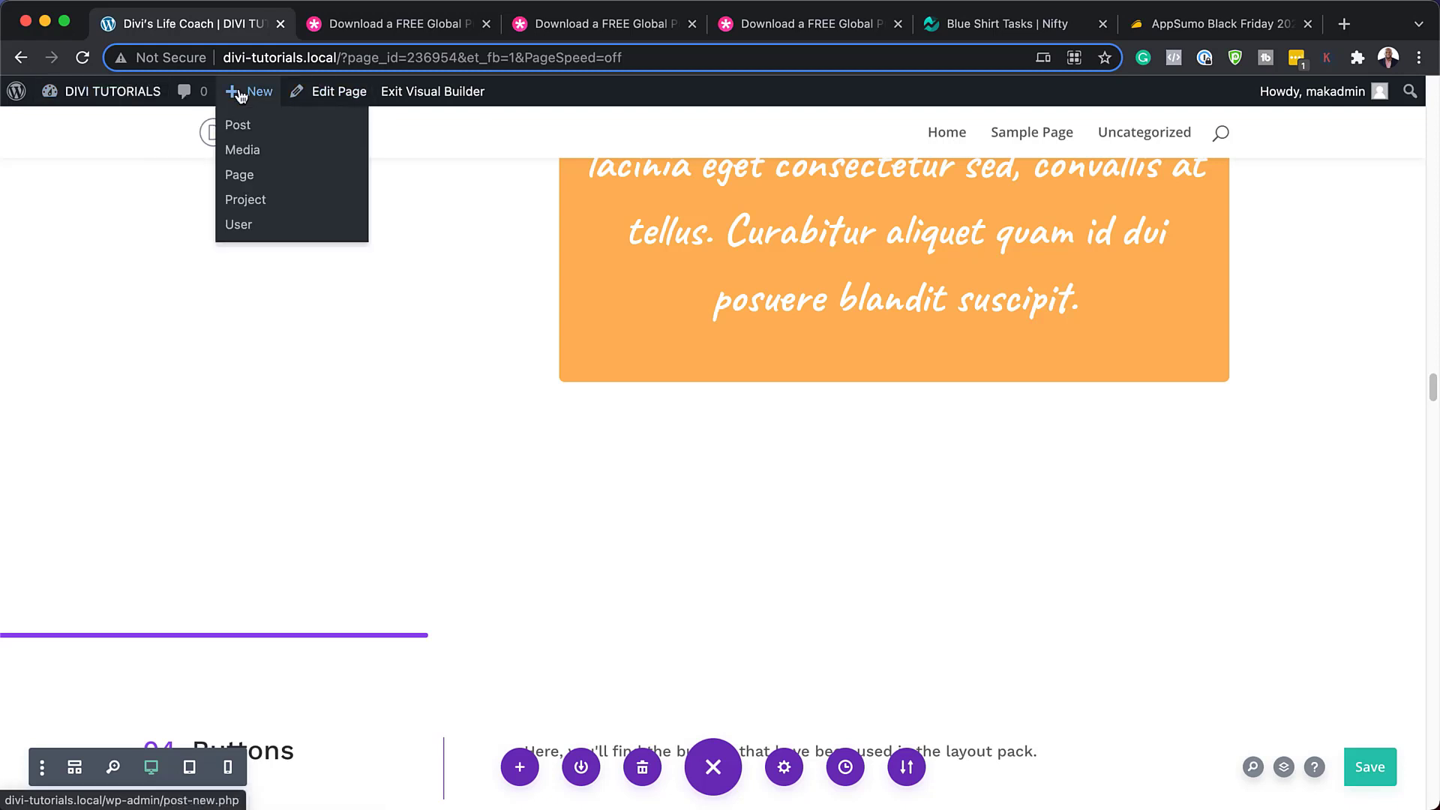
pyautogui.keyDown('super'); pyautogui.click(240, 175); pyautogui.keyUp('super')
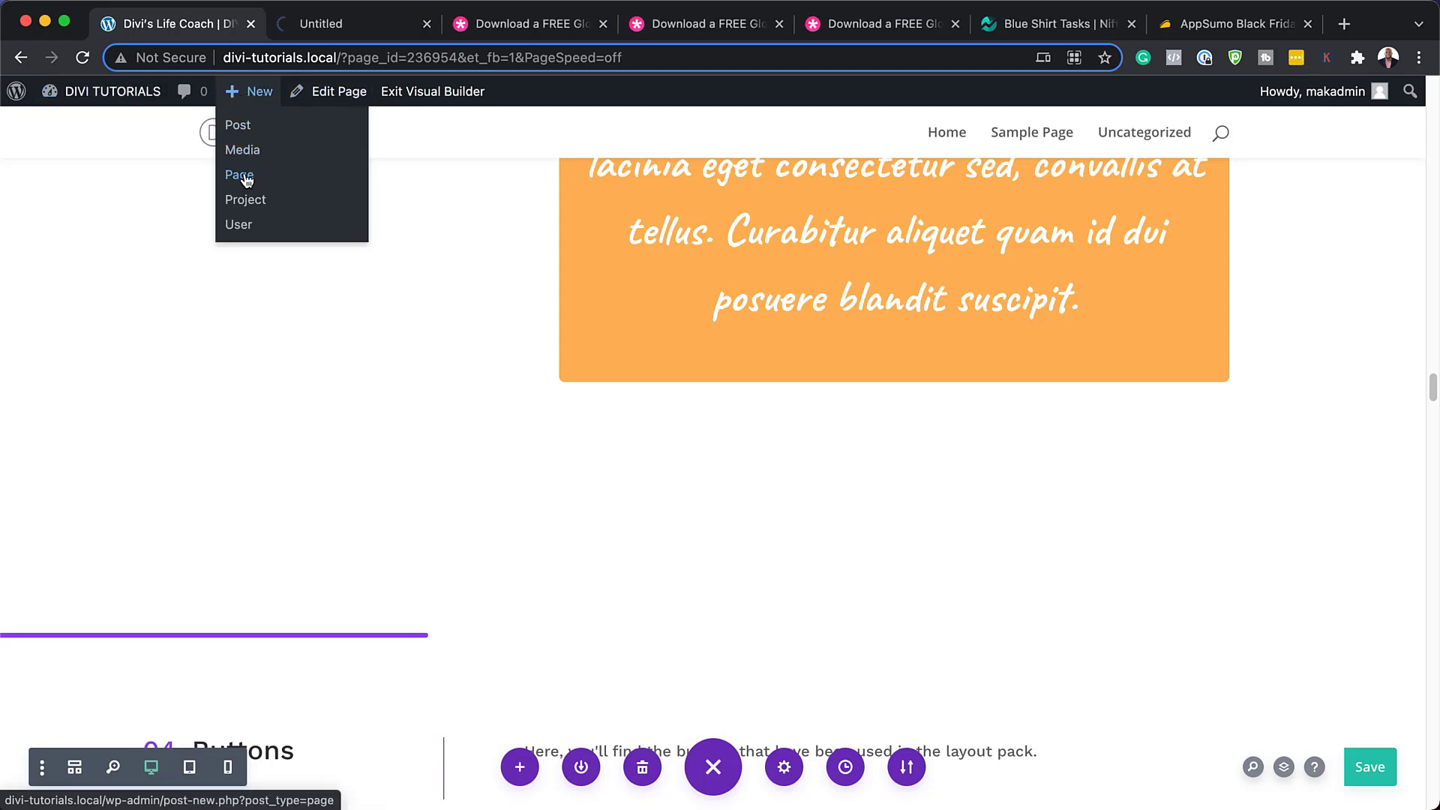
pyautogui.click(345, 23)
pyautogui.write('My p')
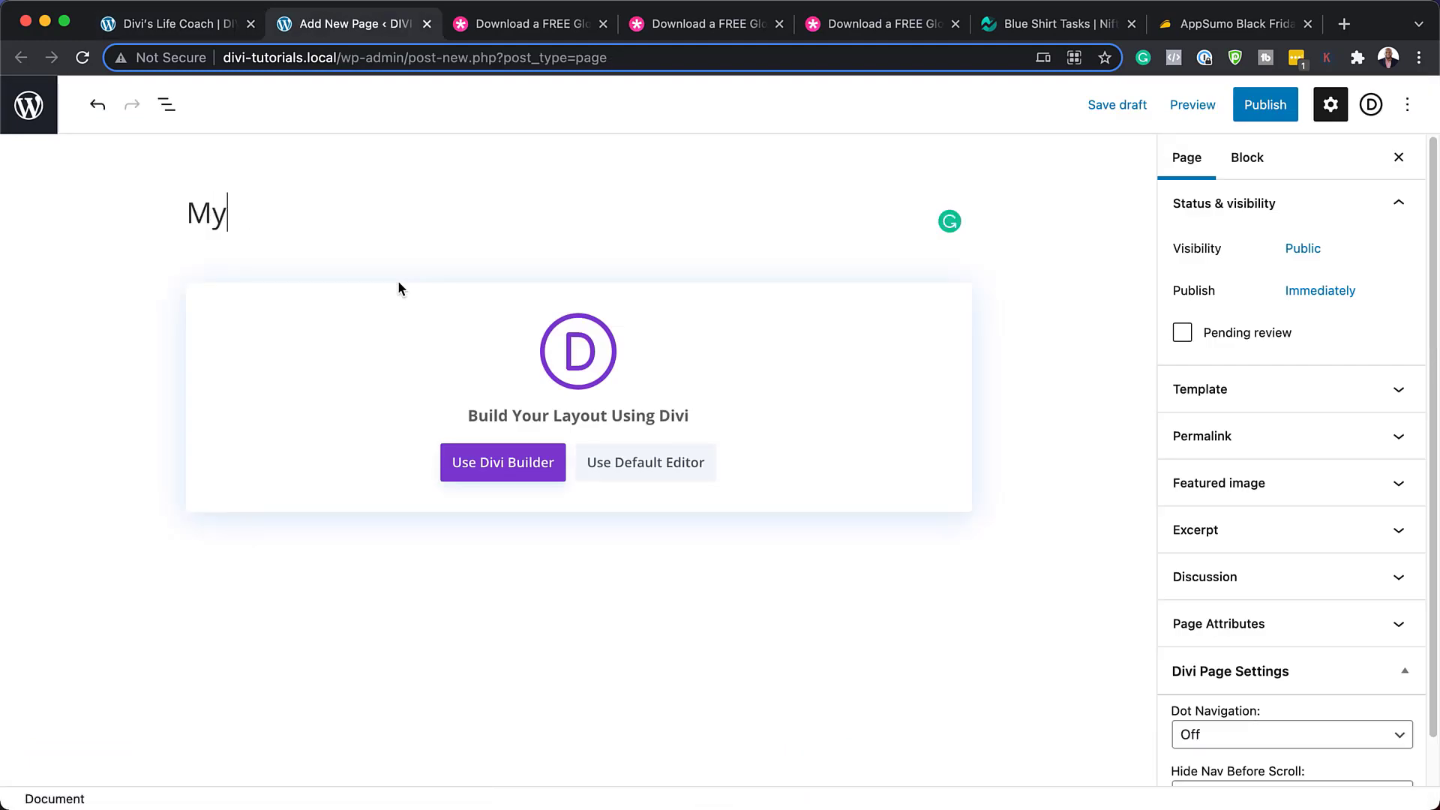
pyautogui.write('age')
pyautogui.click(504, 464)
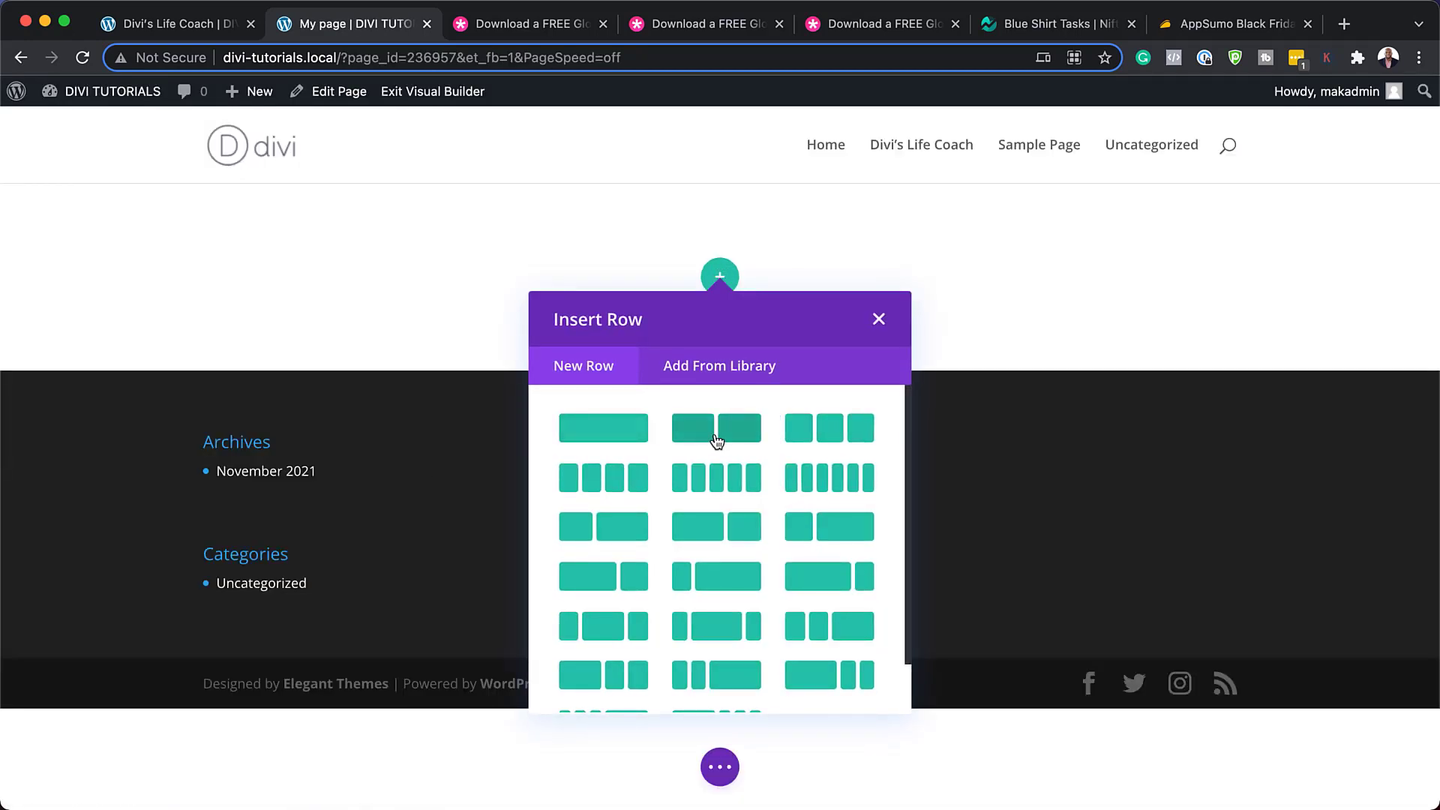
# Add a two-column row with a Button module in its first column, docking its settings.
pyautogui.click(746, 428)
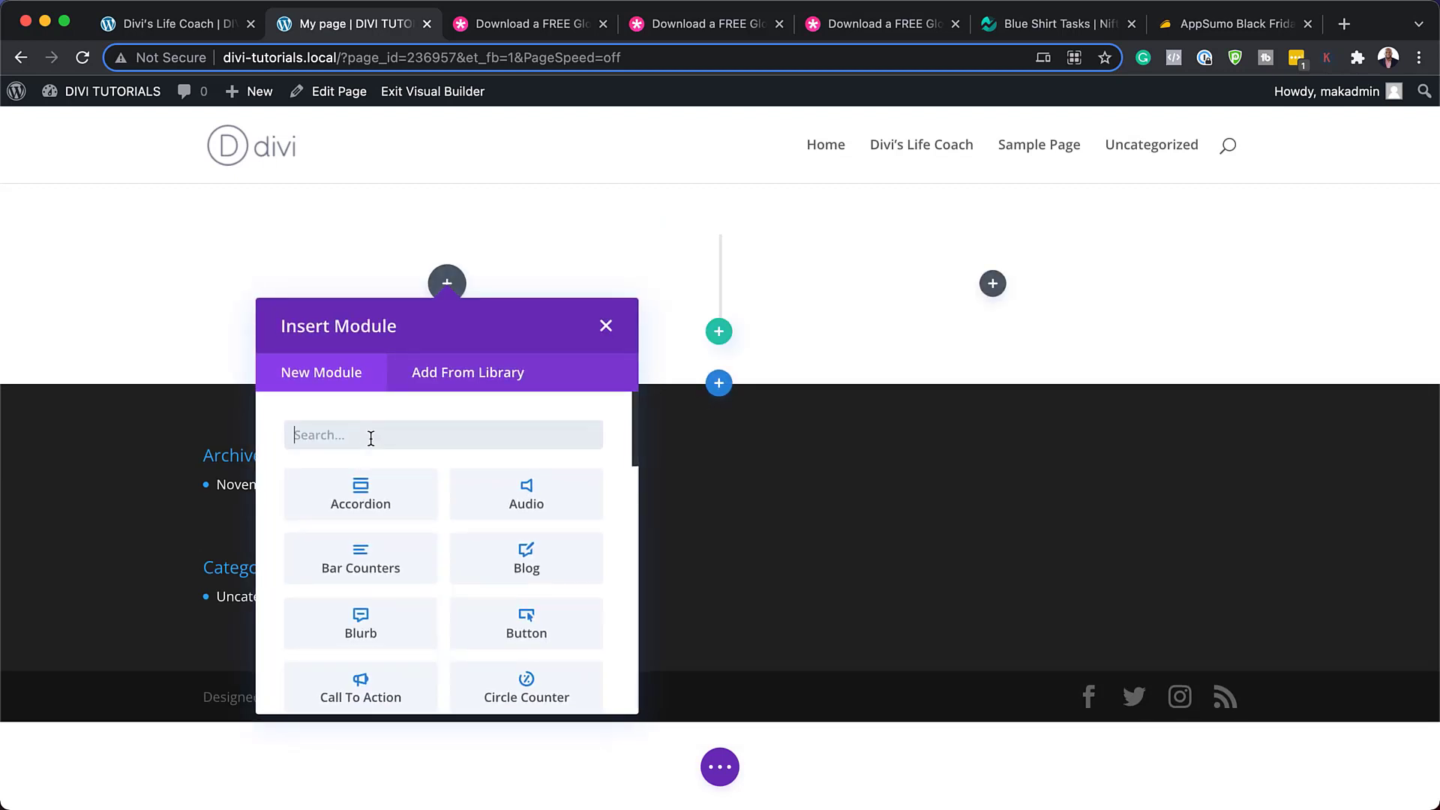
pyautogui.write('butt')
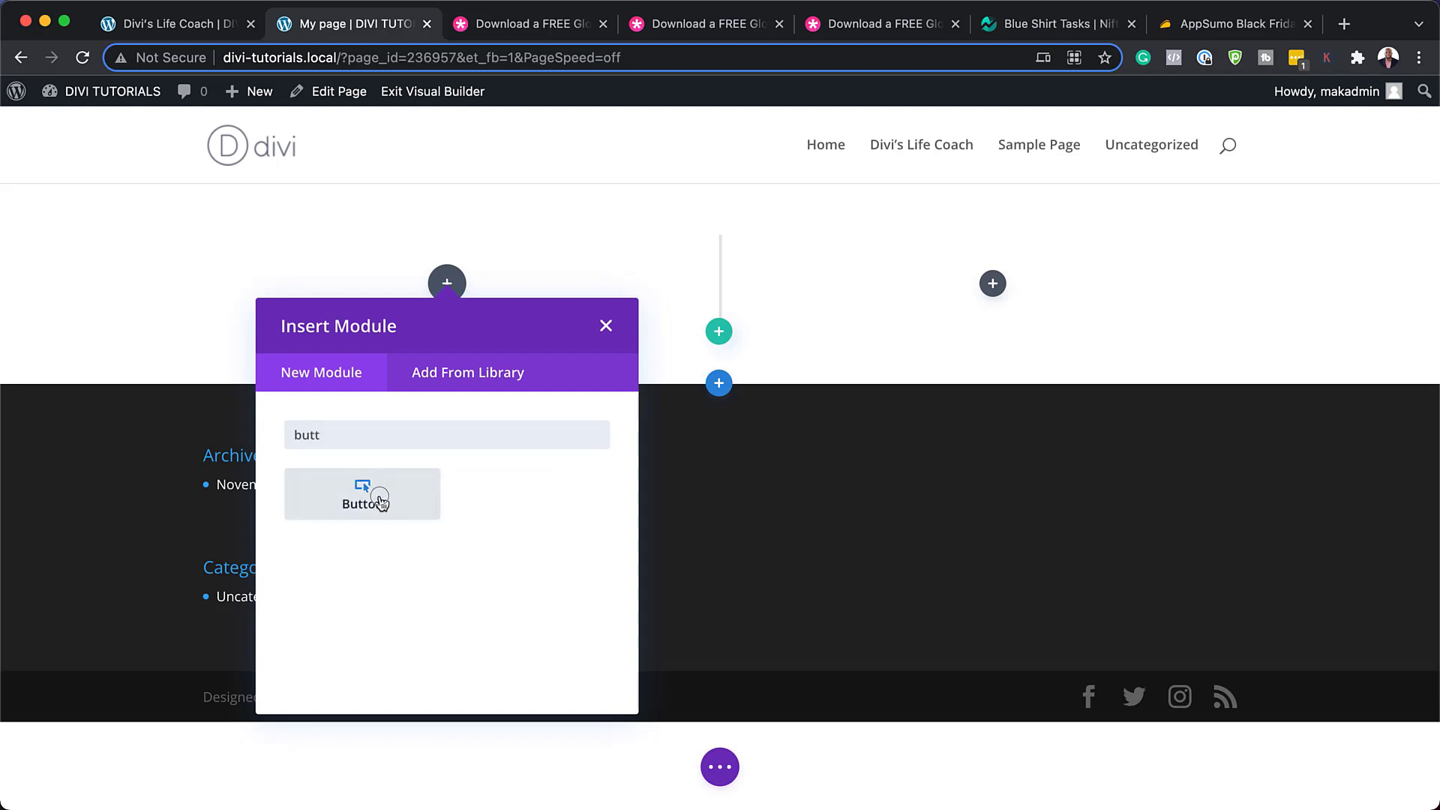
pyautogui.click(380, 499)
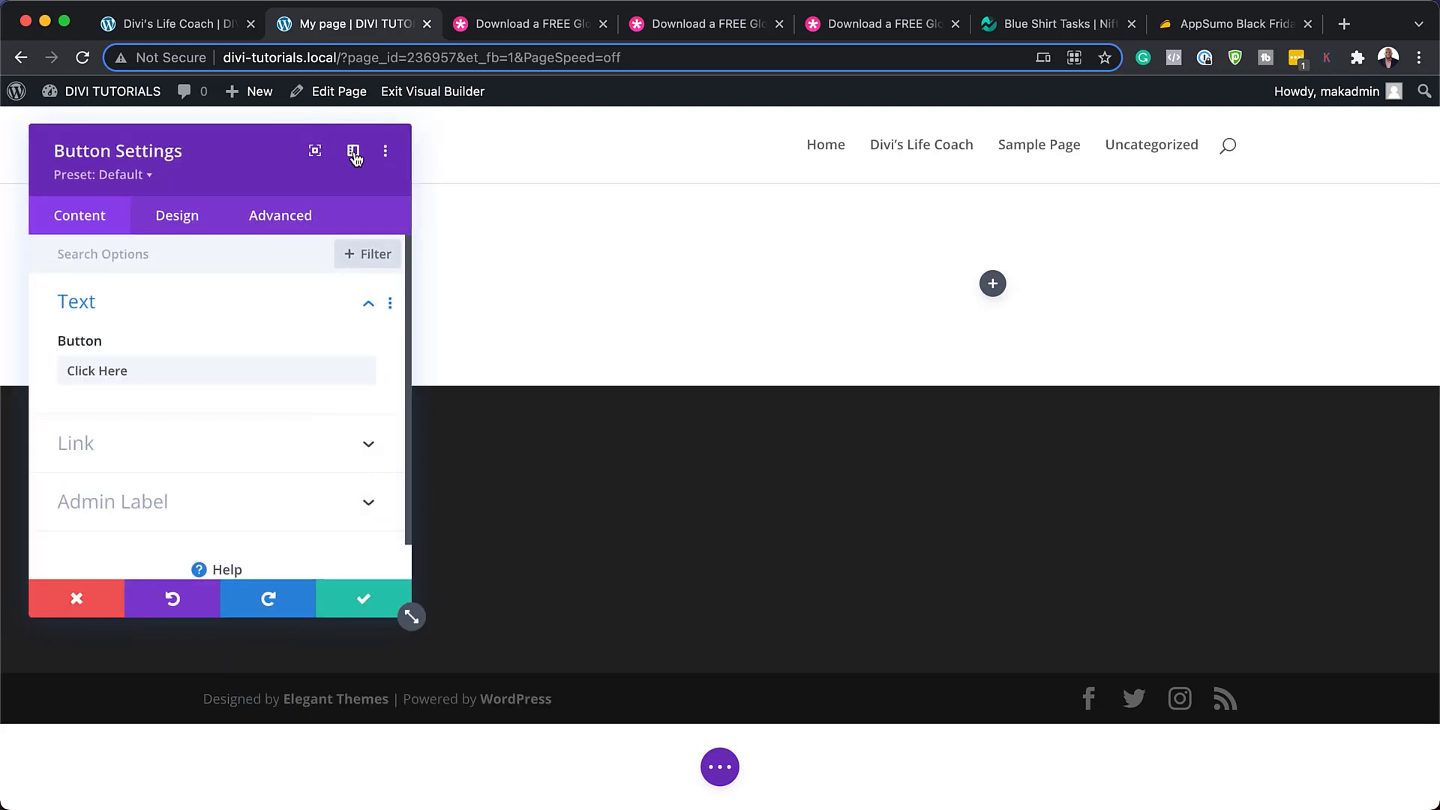
pyautogui.click(354, 152)
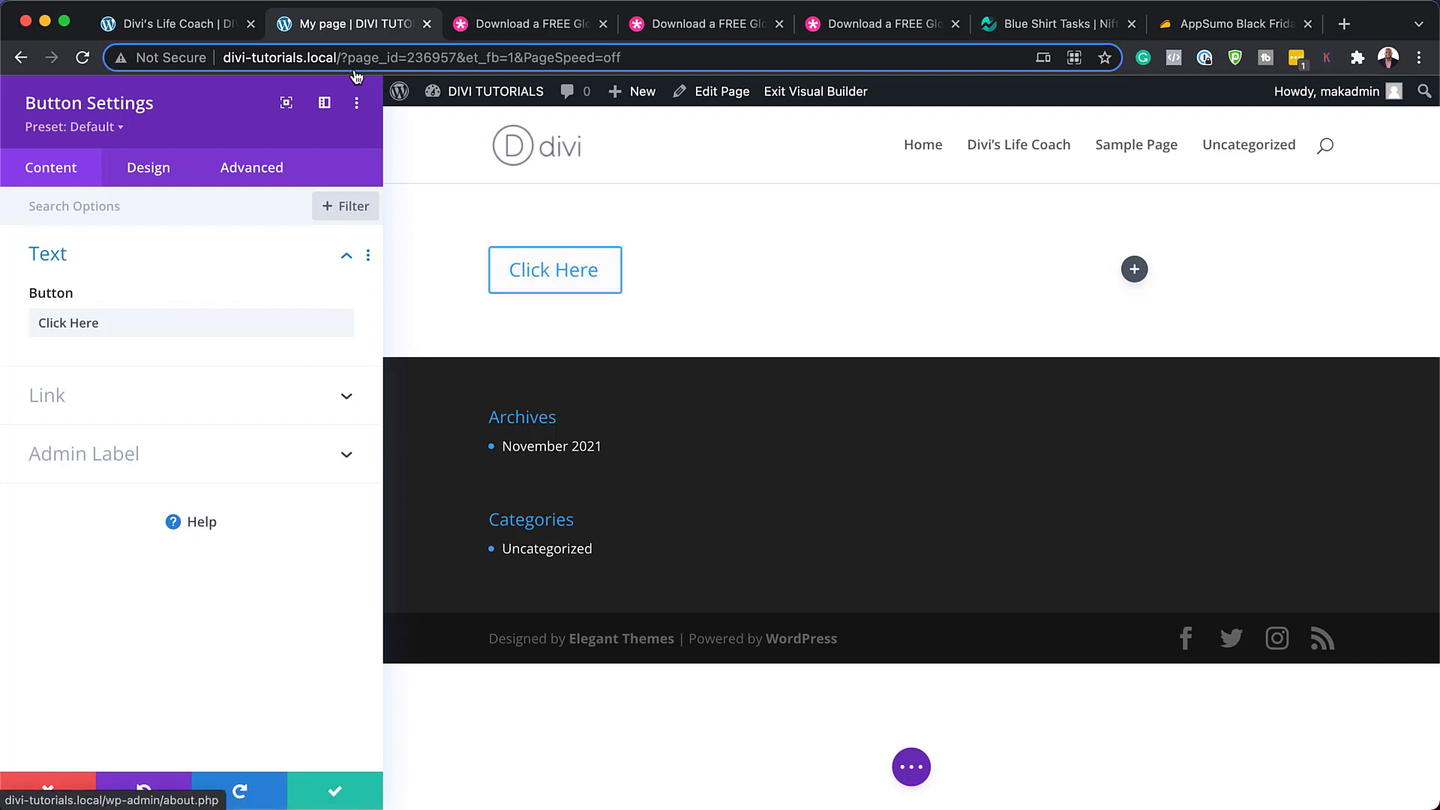
# Try the LCLP - Button 5, 4, 3, 2 and 1 presets on the button.
pyautogui.click(100, 129)
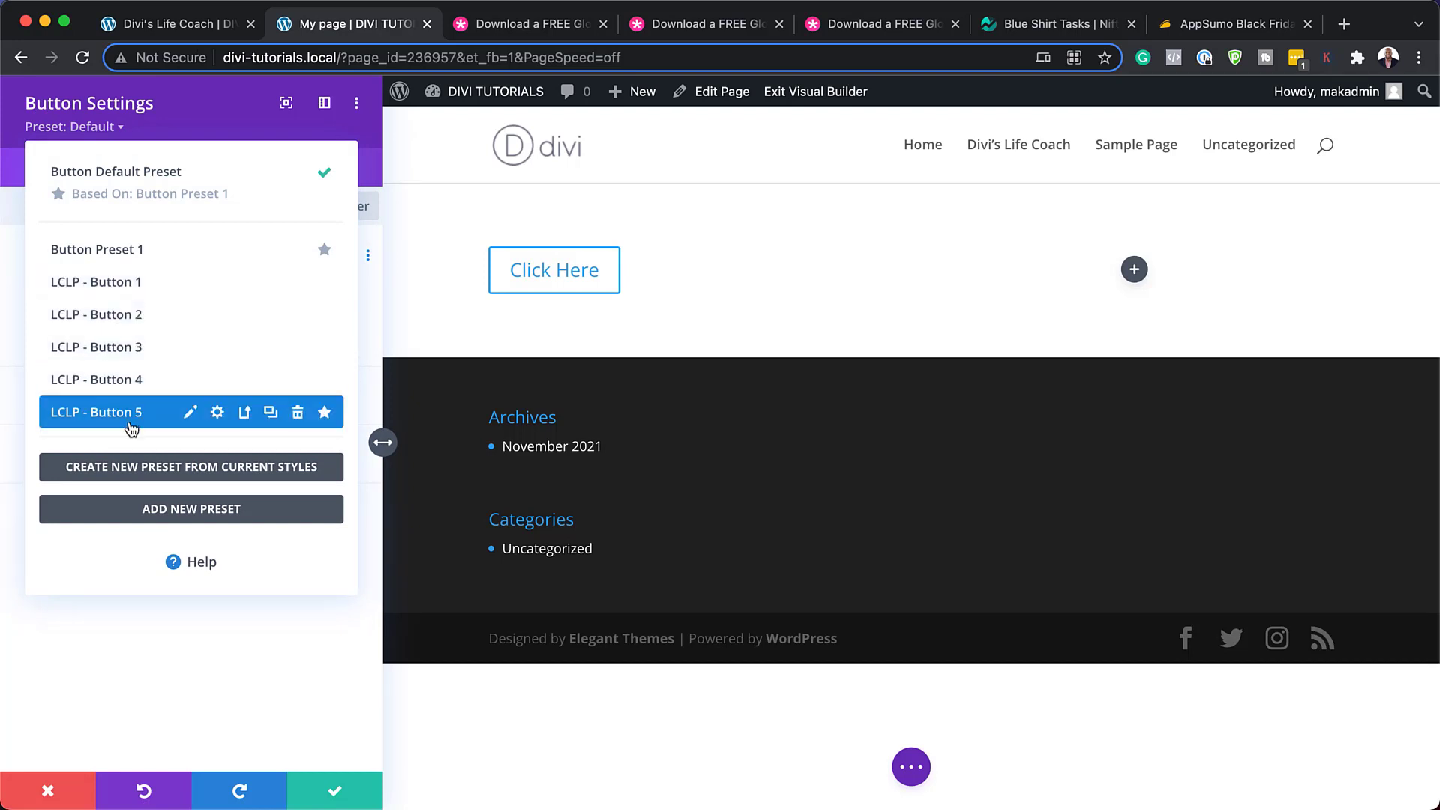
pyautogui.click(105, 411)
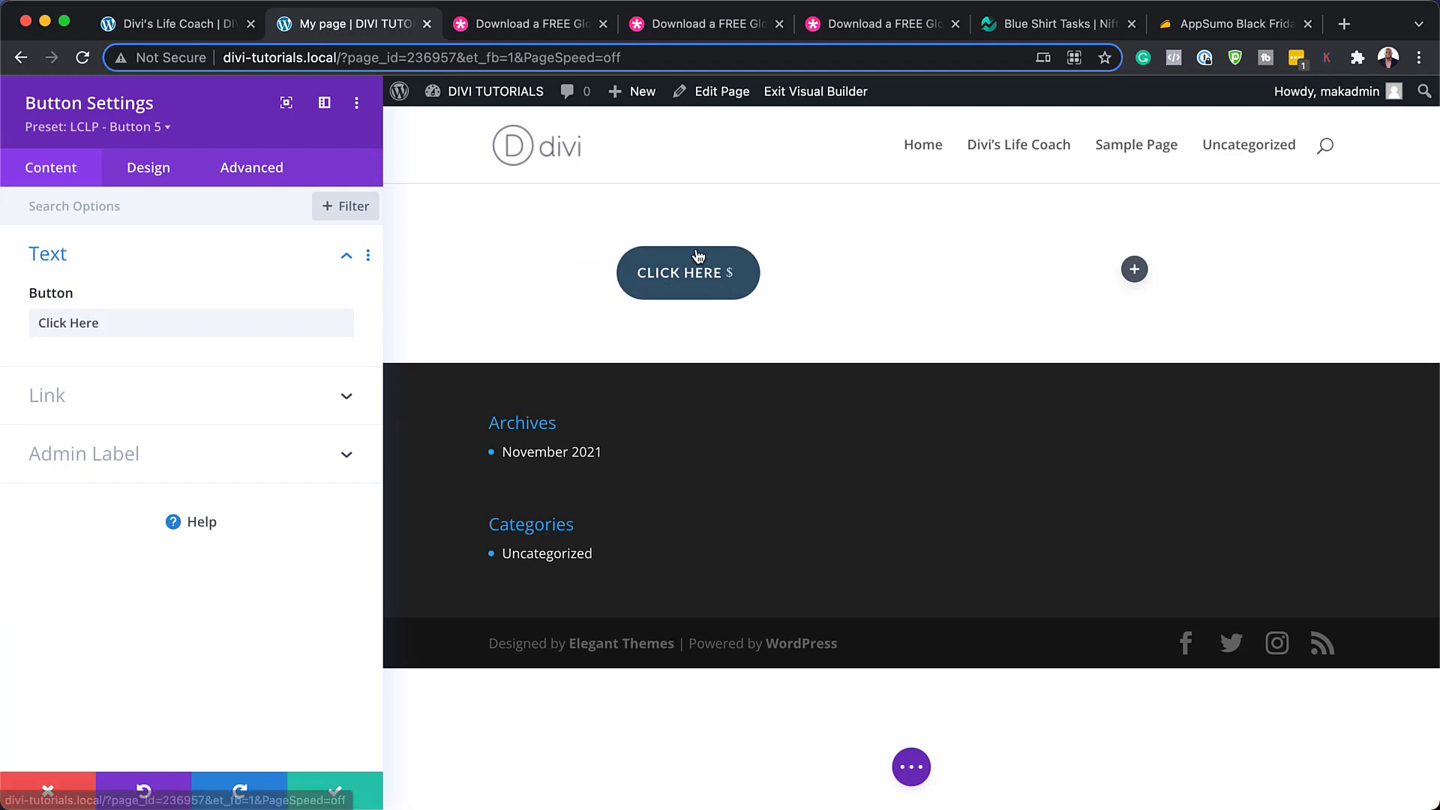
pyautogui.click(141, 129)
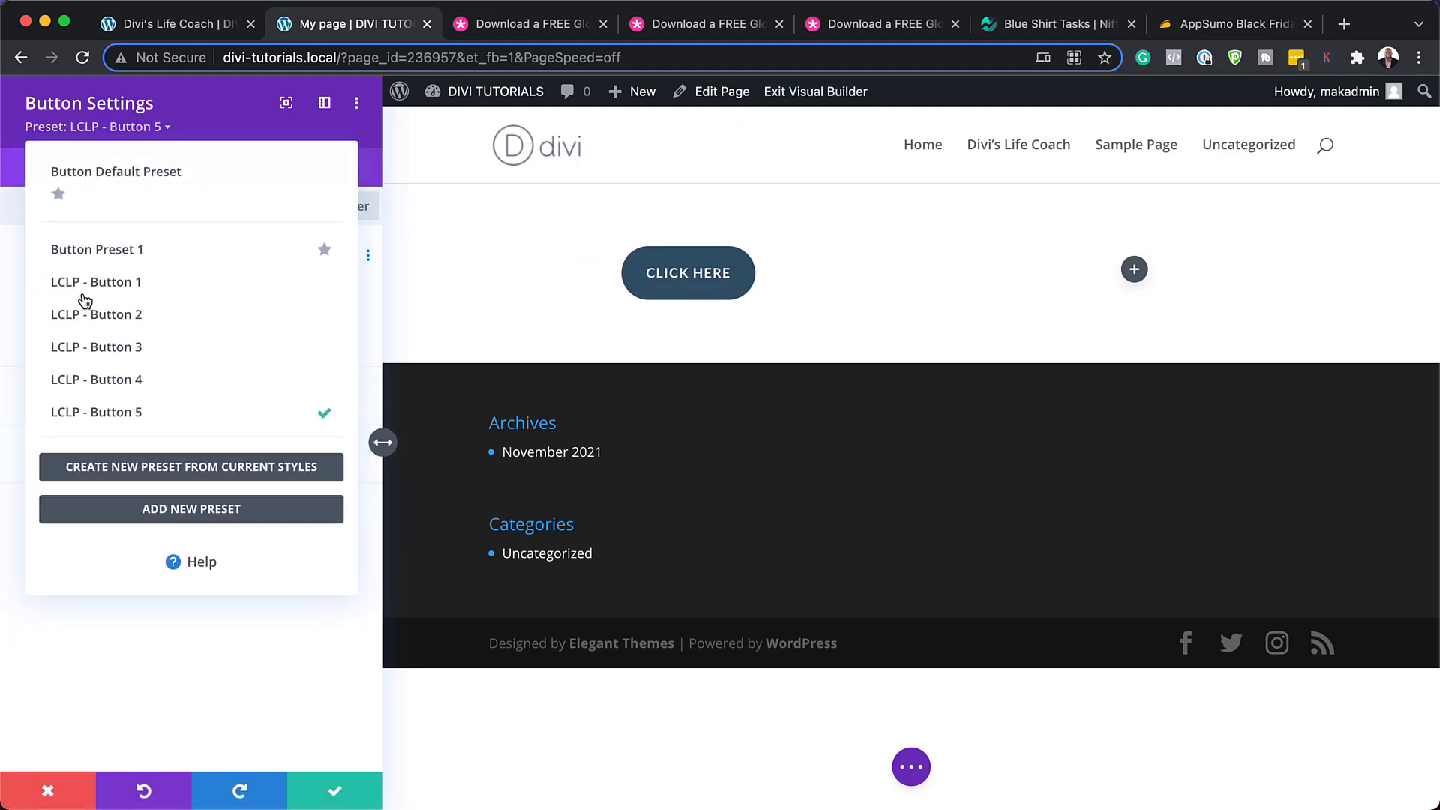
pyautogui.click(155, 383)
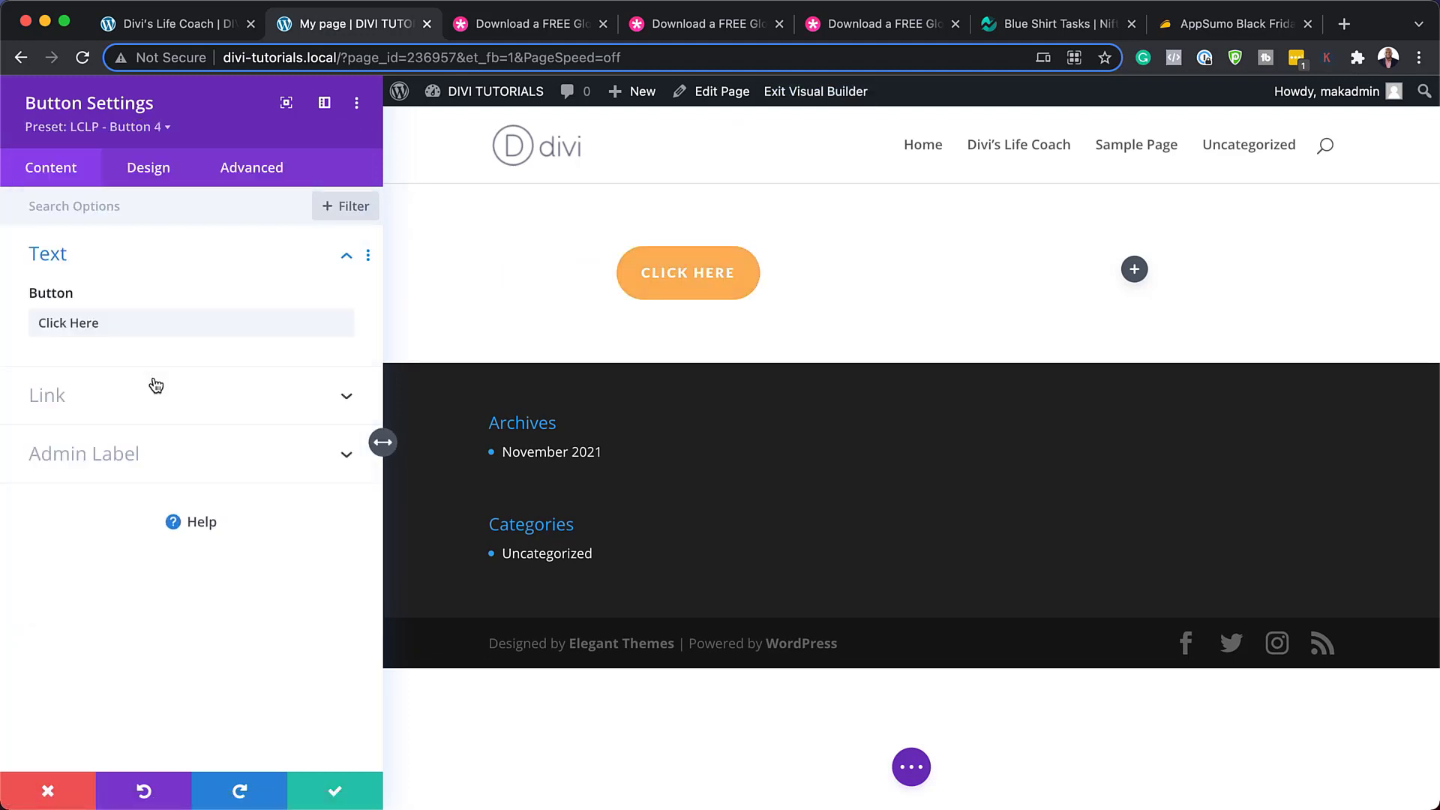
pyautogui.click(141, 129)
pyautogui.click(132, 358)
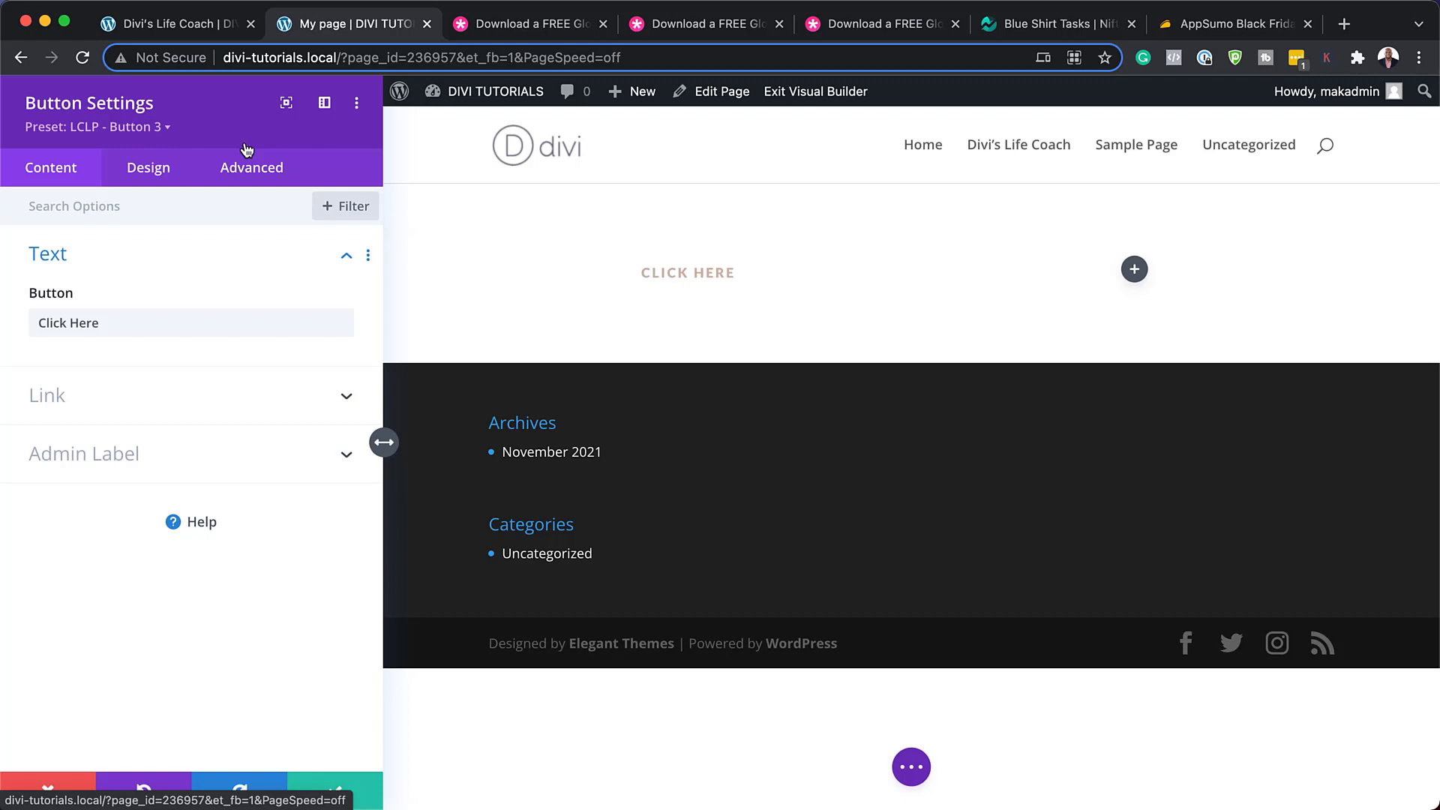
pyautogui.click(135, 132)
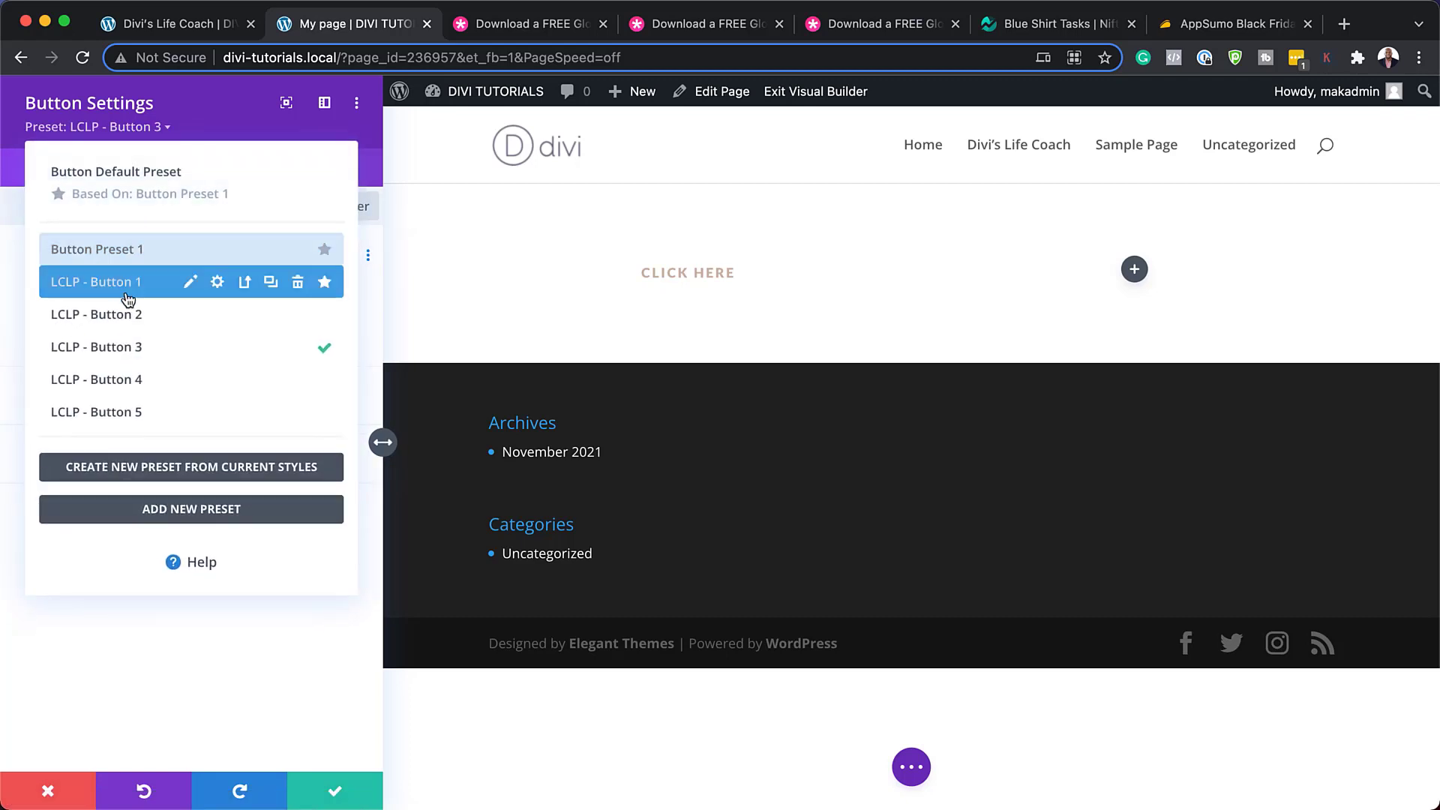
pyautogui.click(132, 317)
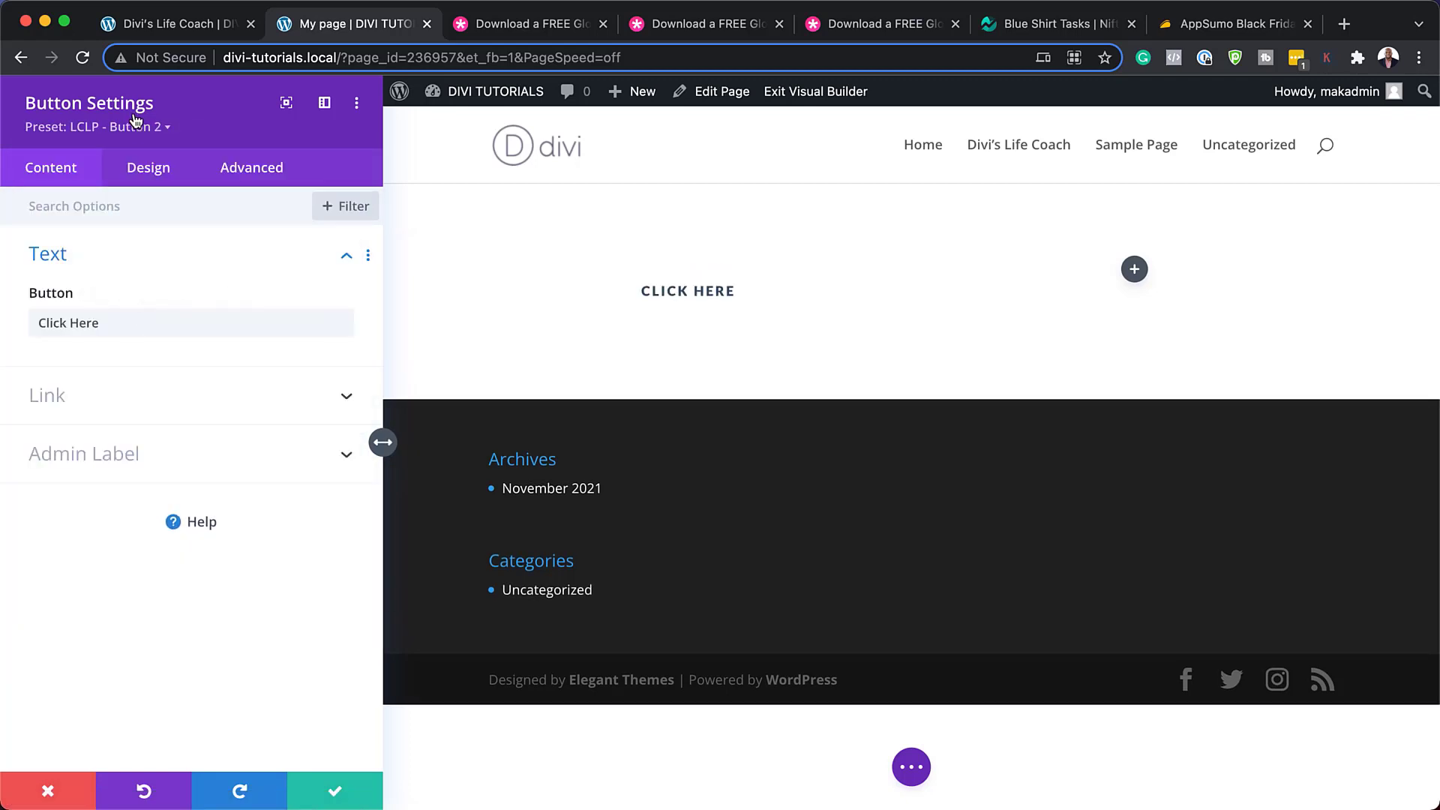
pyautogui.click(140, 131)
pyautogui.click(146, 286)
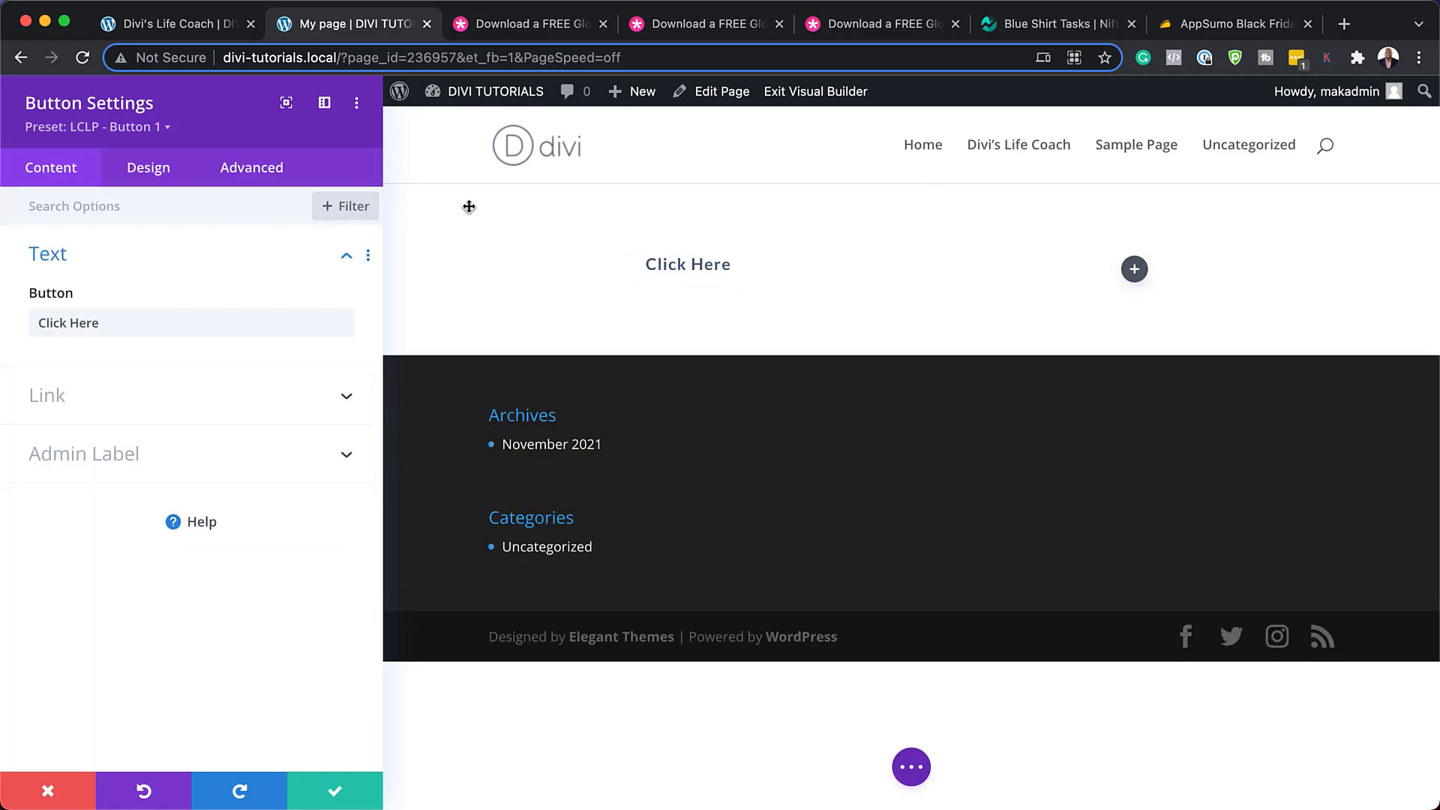
# Apply the LCLP - Button 5 preset and save the button settings.
pyautogui.click(143, 131)
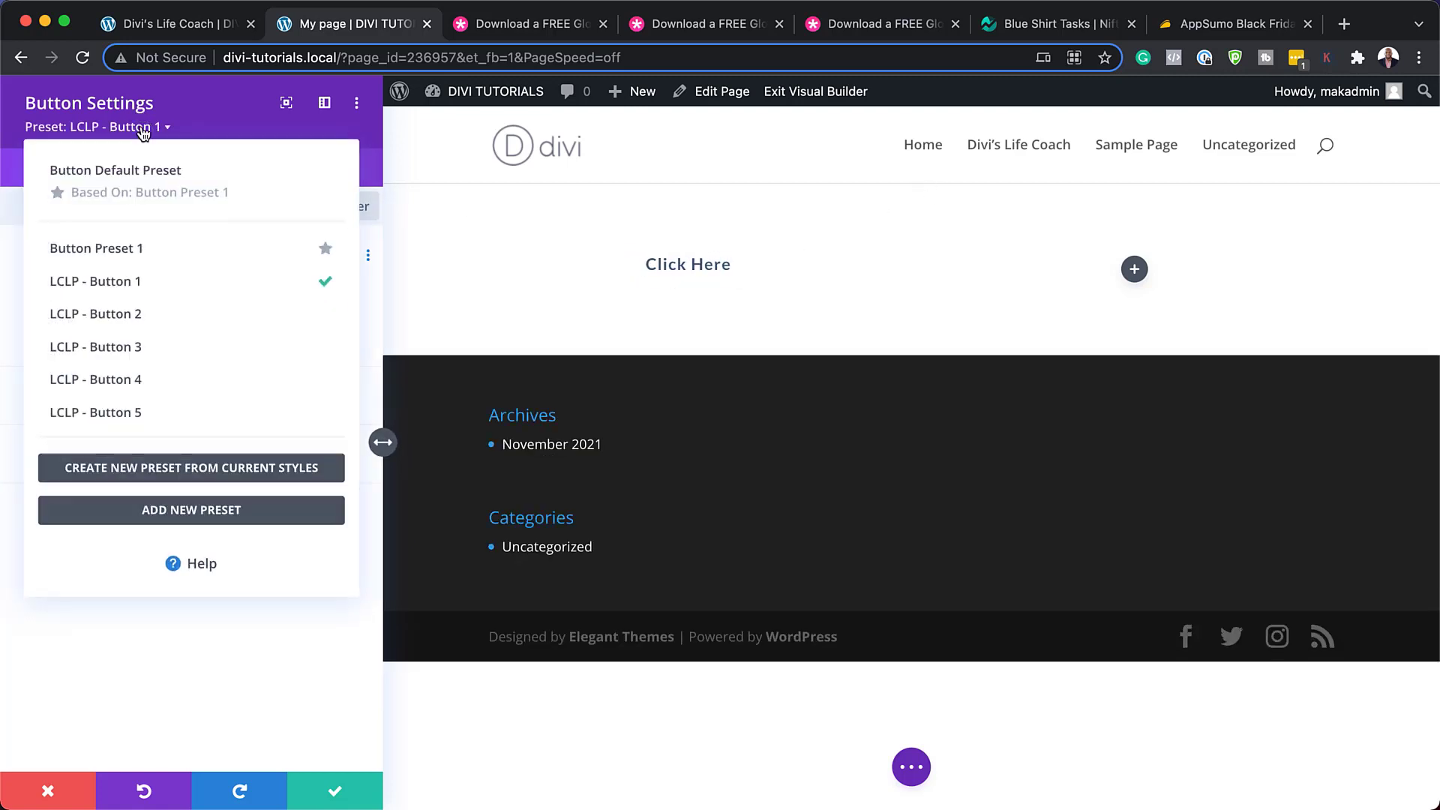
pyautogui.click(139, 413)
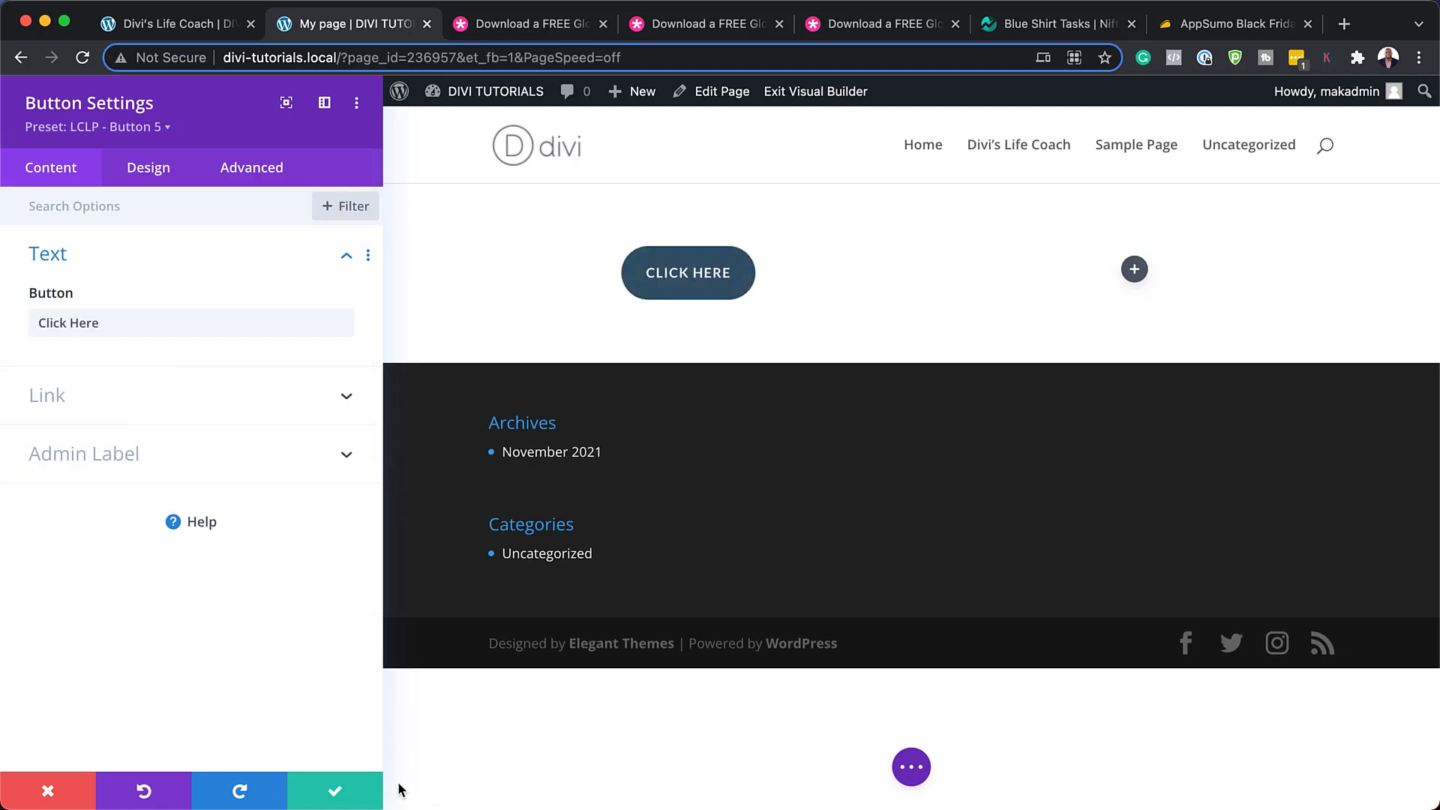
pyautogui.click(337, 796)
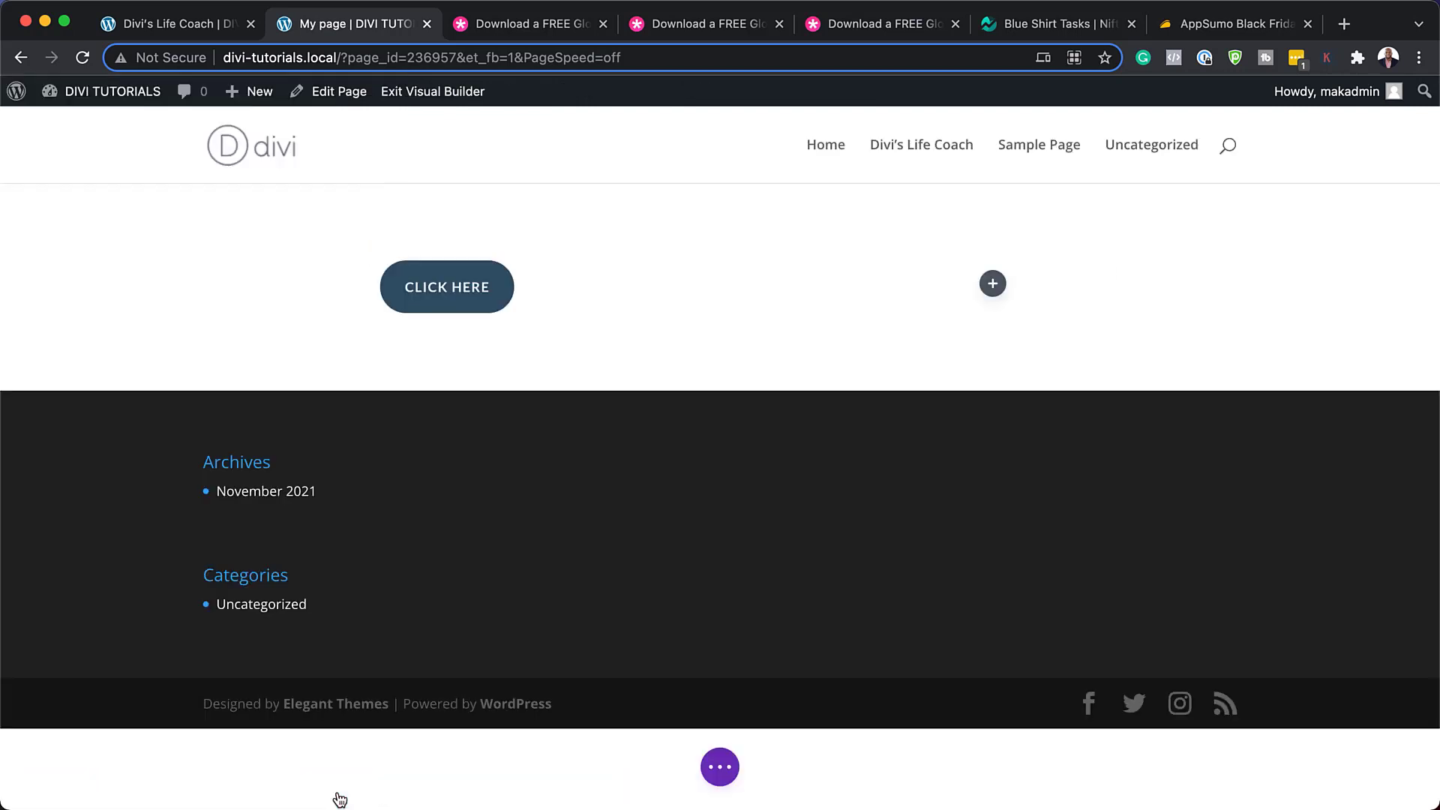
# Insert a Blurb module into the empty column and give it the LCLP - Blurb 2 preset.
pyautogui.click(992, 285)
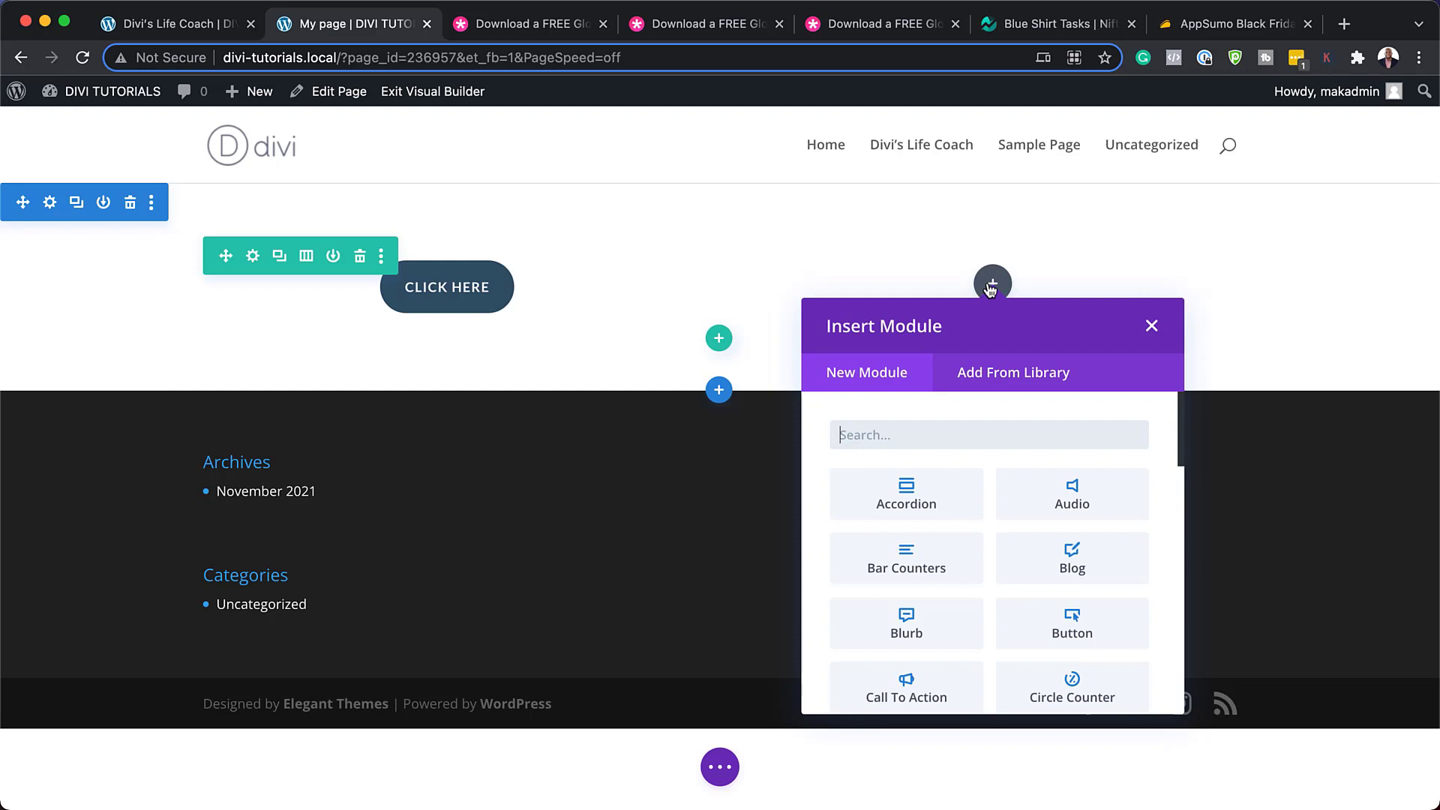
pyautogui.write('blu')
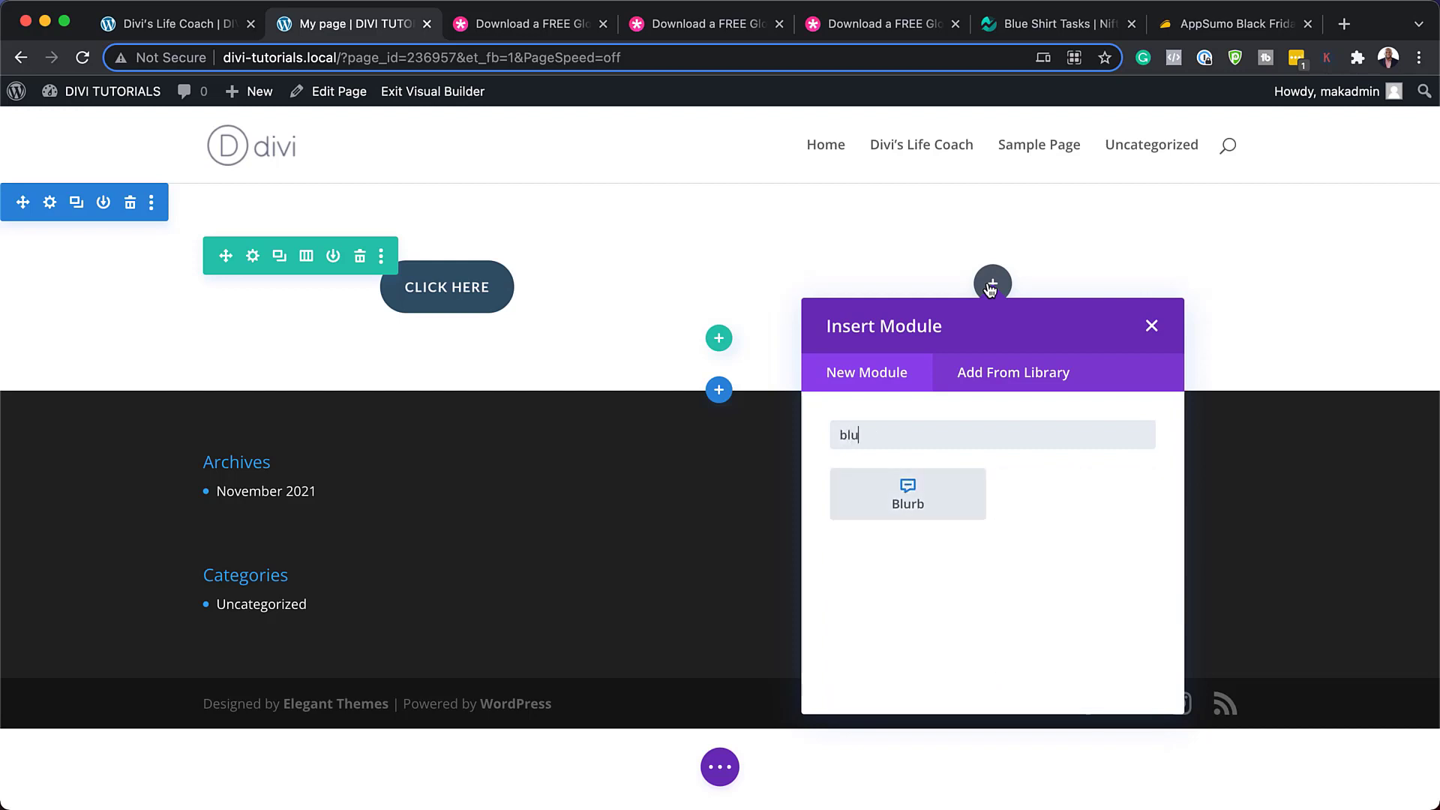
pyautogui.click(916, 501)
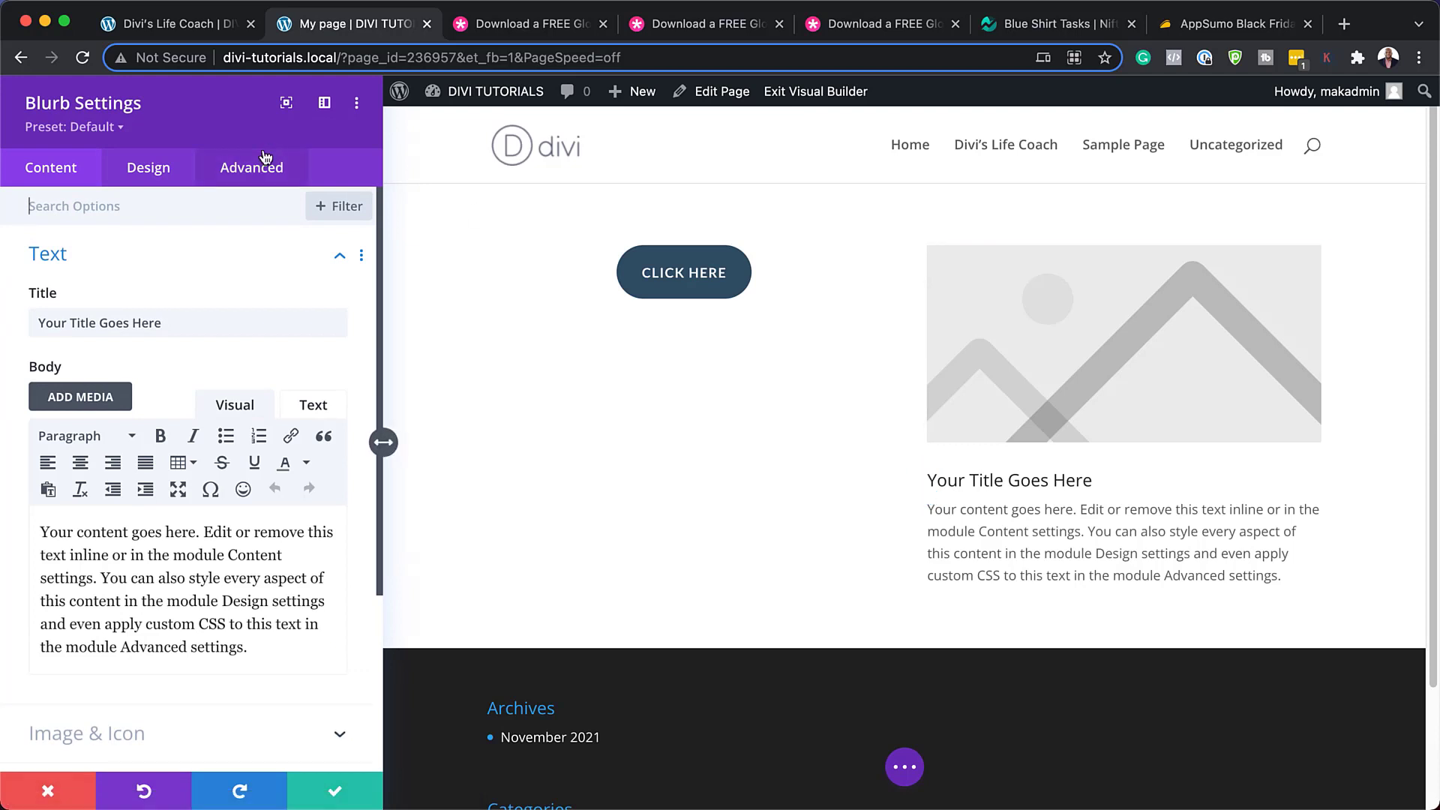
pyautogui.click(114, 129)
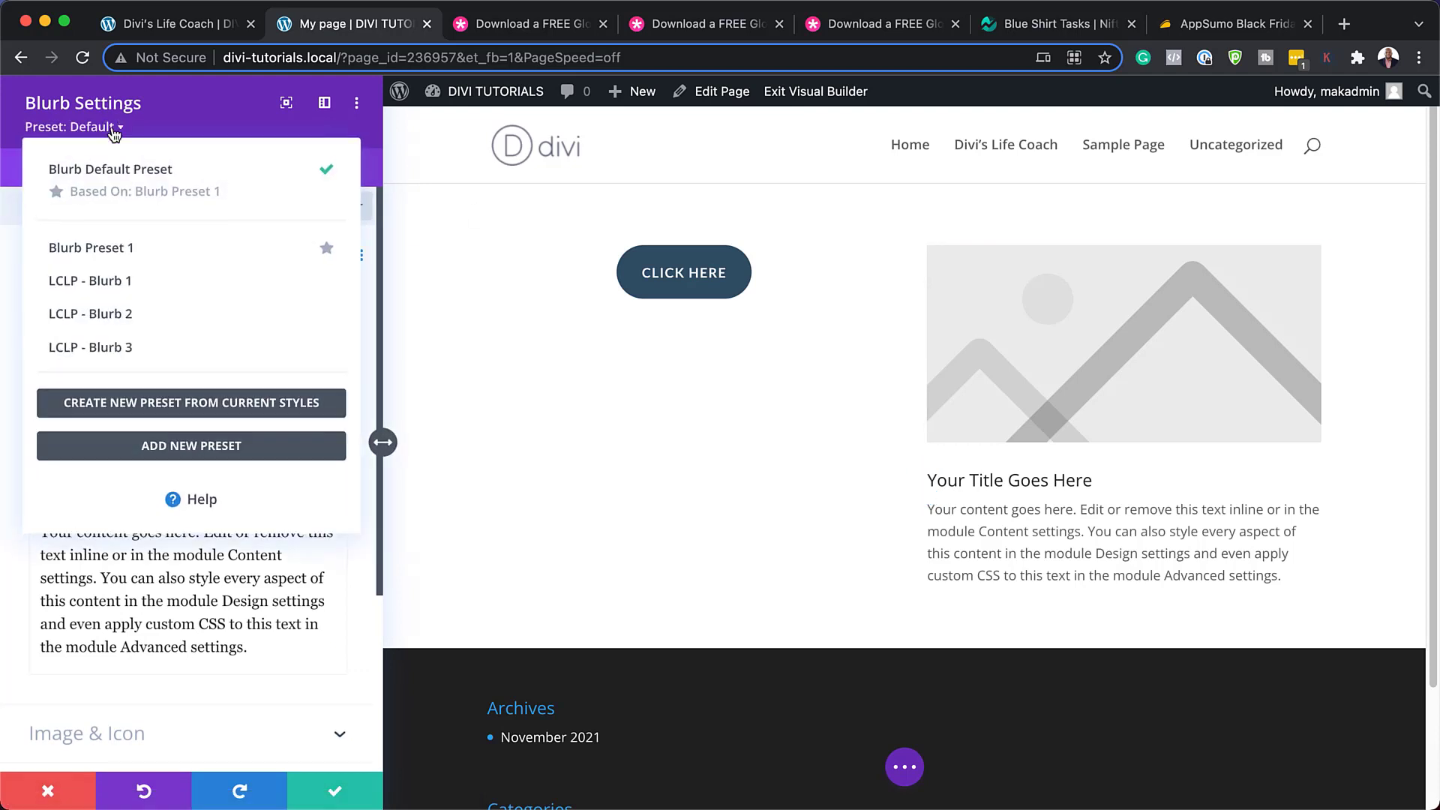
pyautogui.click(154, 282)
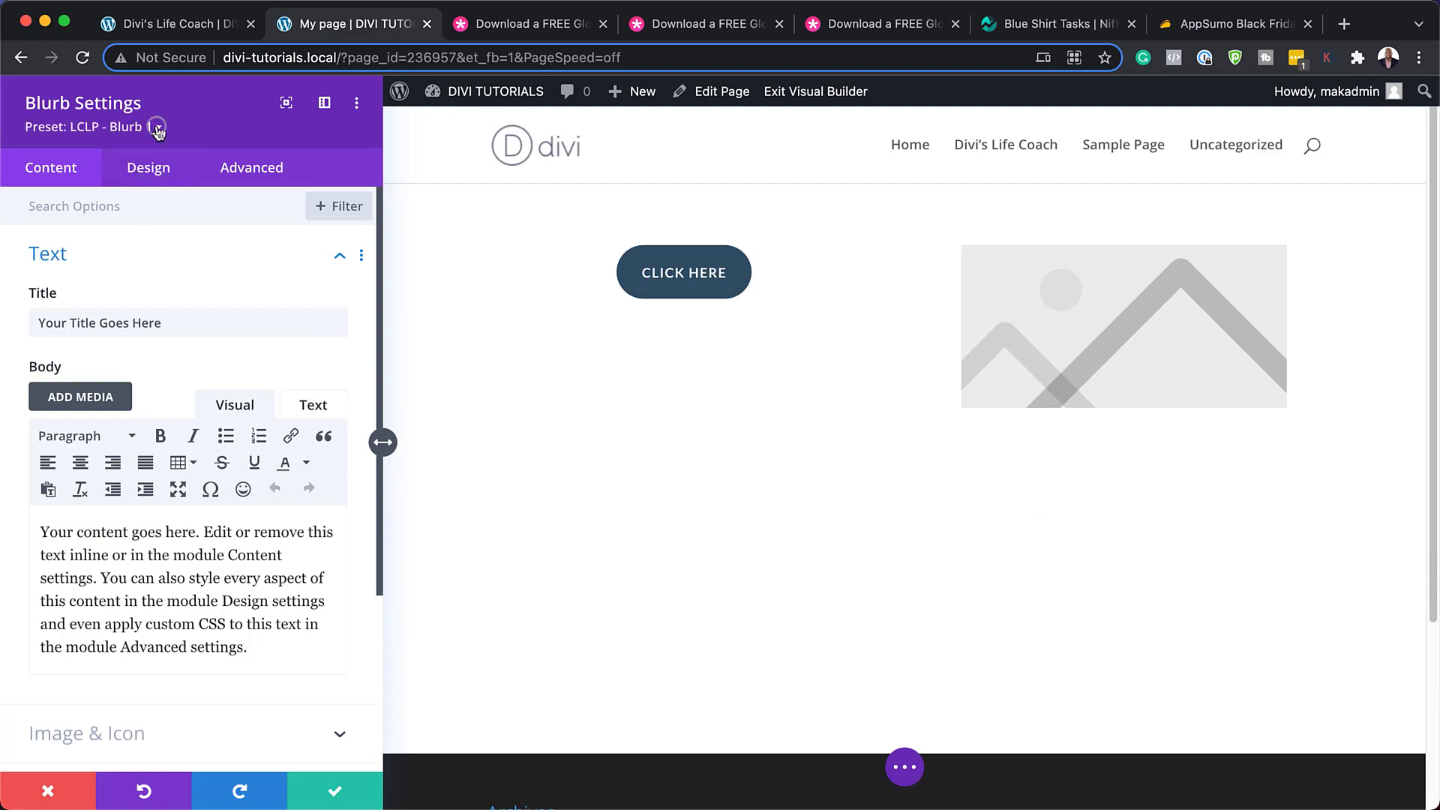
pyautogui.click(159, 131)
pyautogui.click(144, 312)
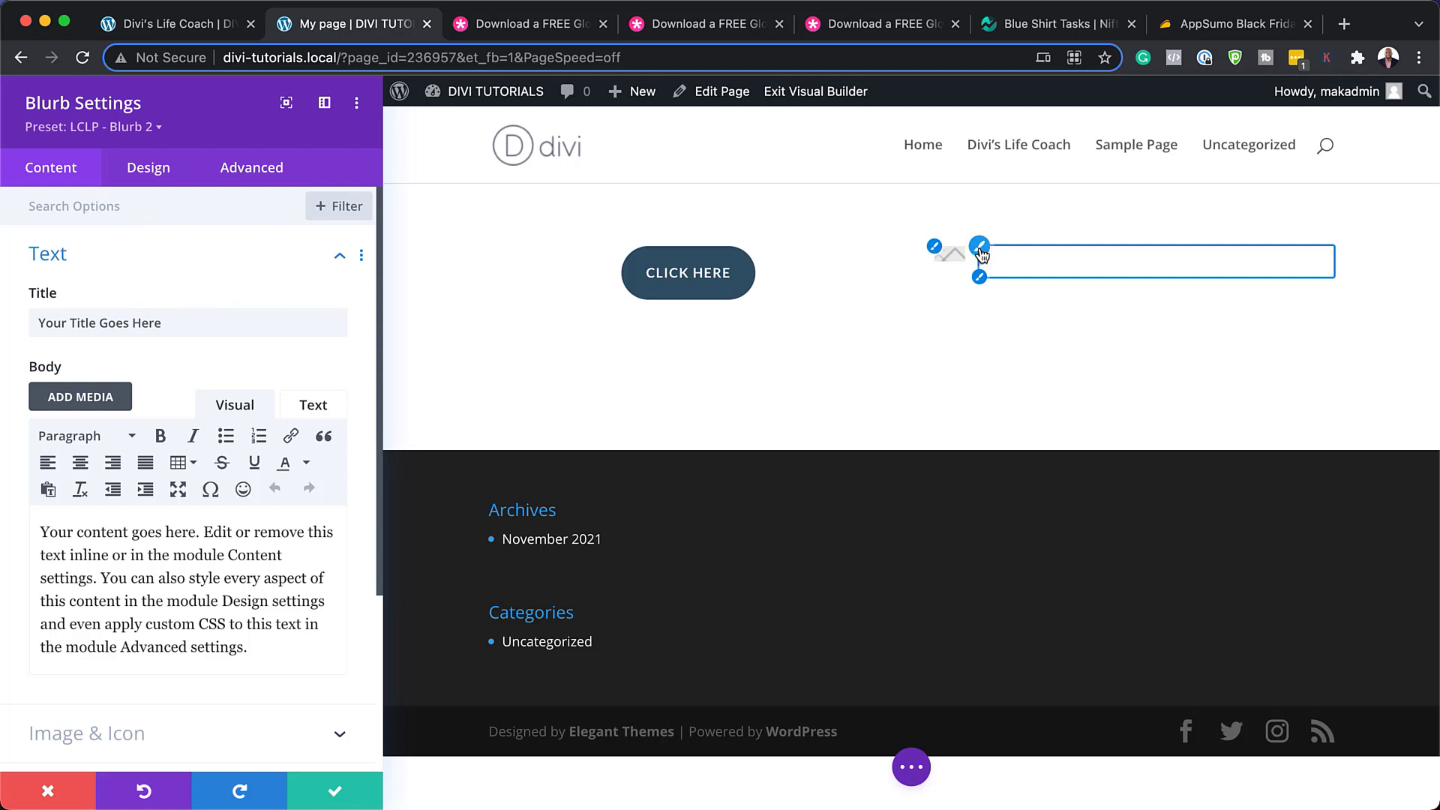
# Set the blurb's title text and body text colours to black.
pyautogui.click(980, 249)
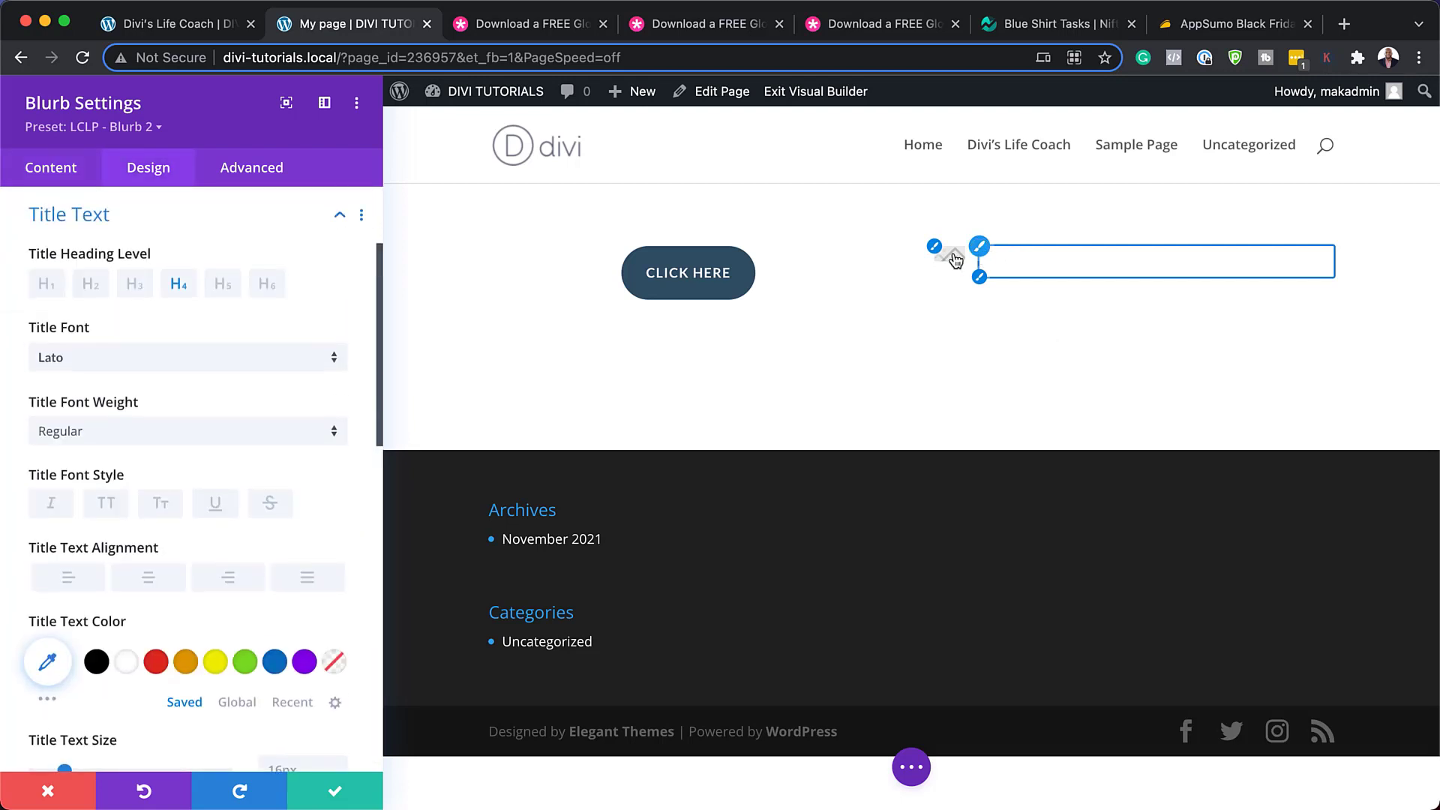
pyautogui.click(98, 664)
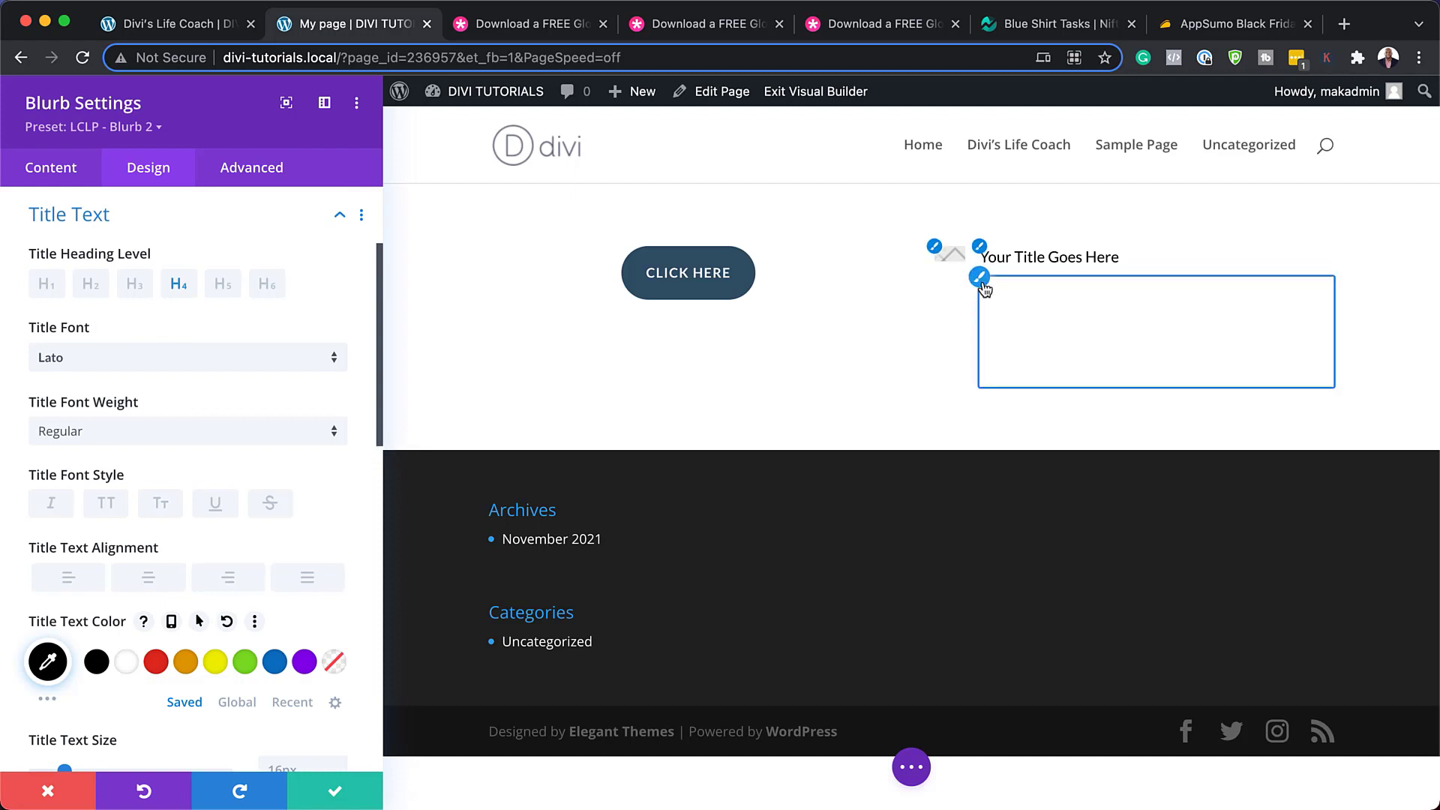
pyautogui.click(981, 279)
pyautogui.click(97, 651)
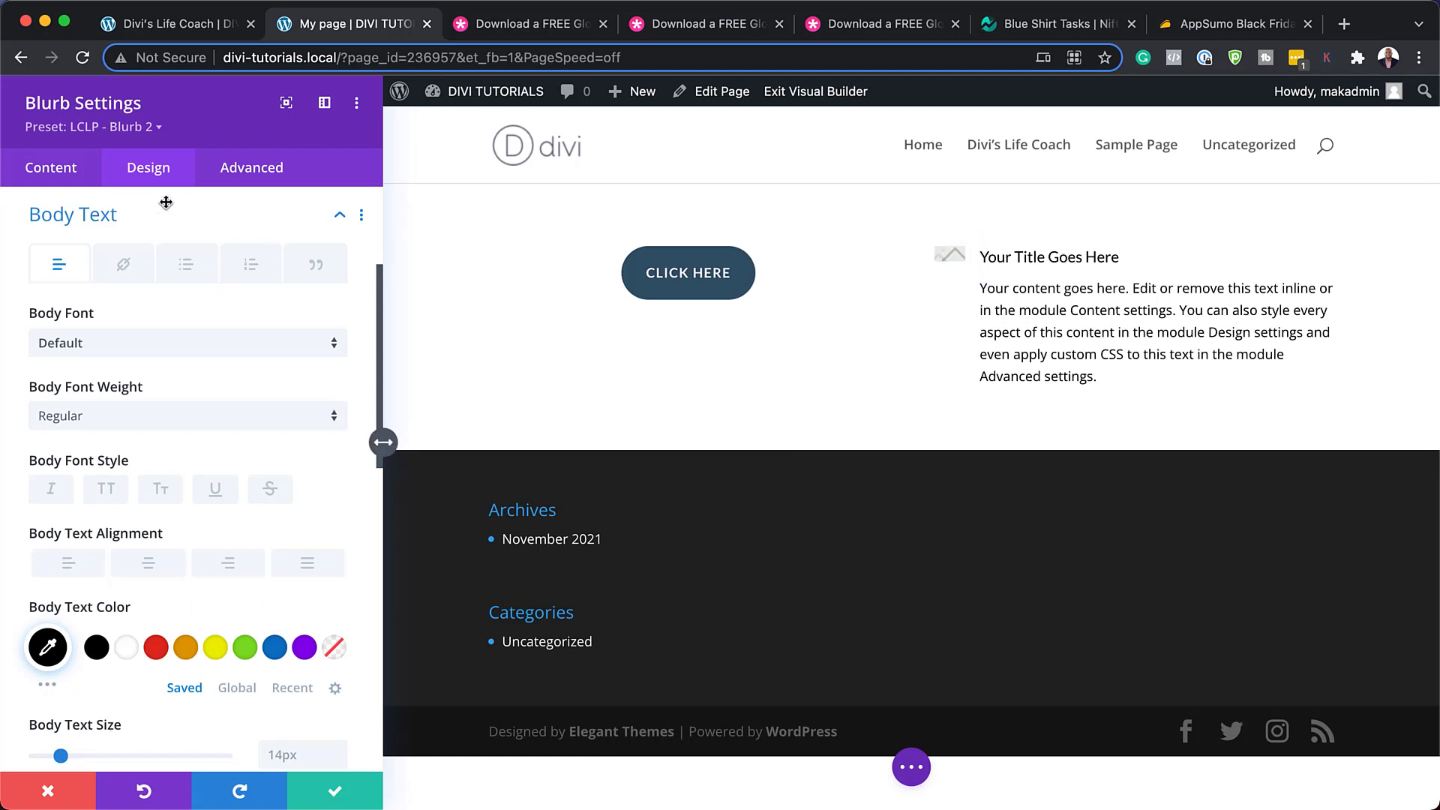
# Switch the blurb from an image to the circled down-chevron icon.
pyautogui.click(66, 180)
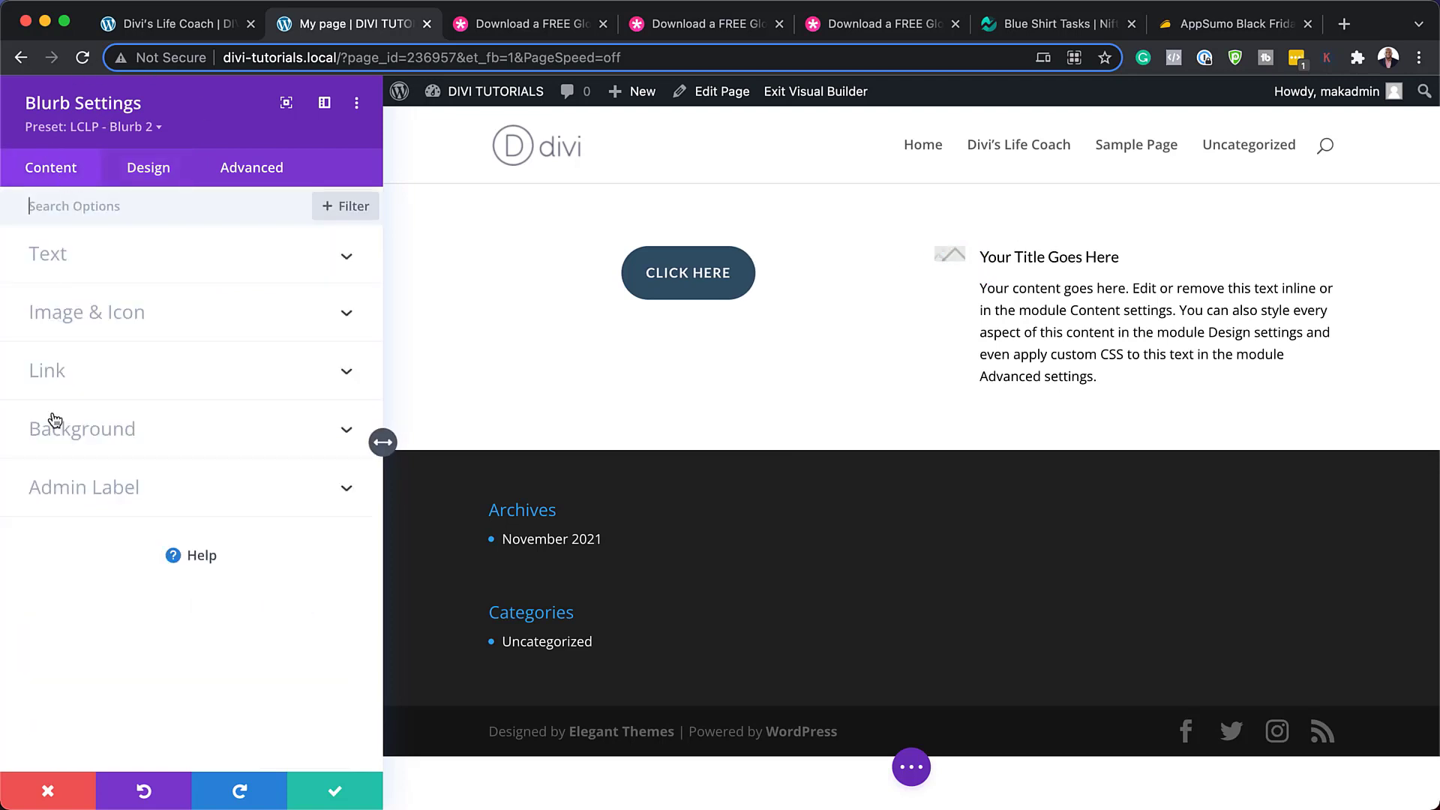
pyautogui.click(90, 324)
pyautogui.scroll(-2, 90, 322)
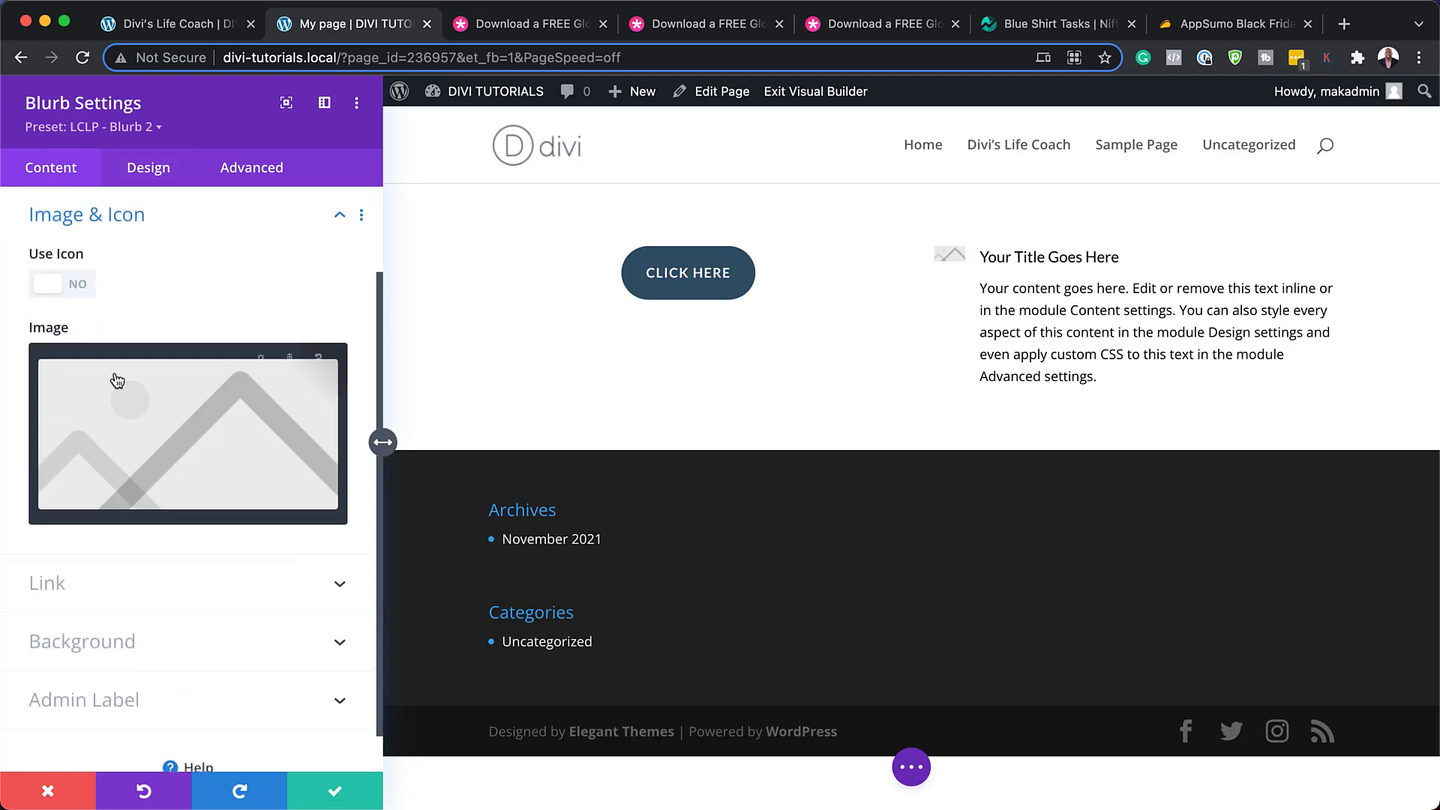
pyautogui.click(88, 292)
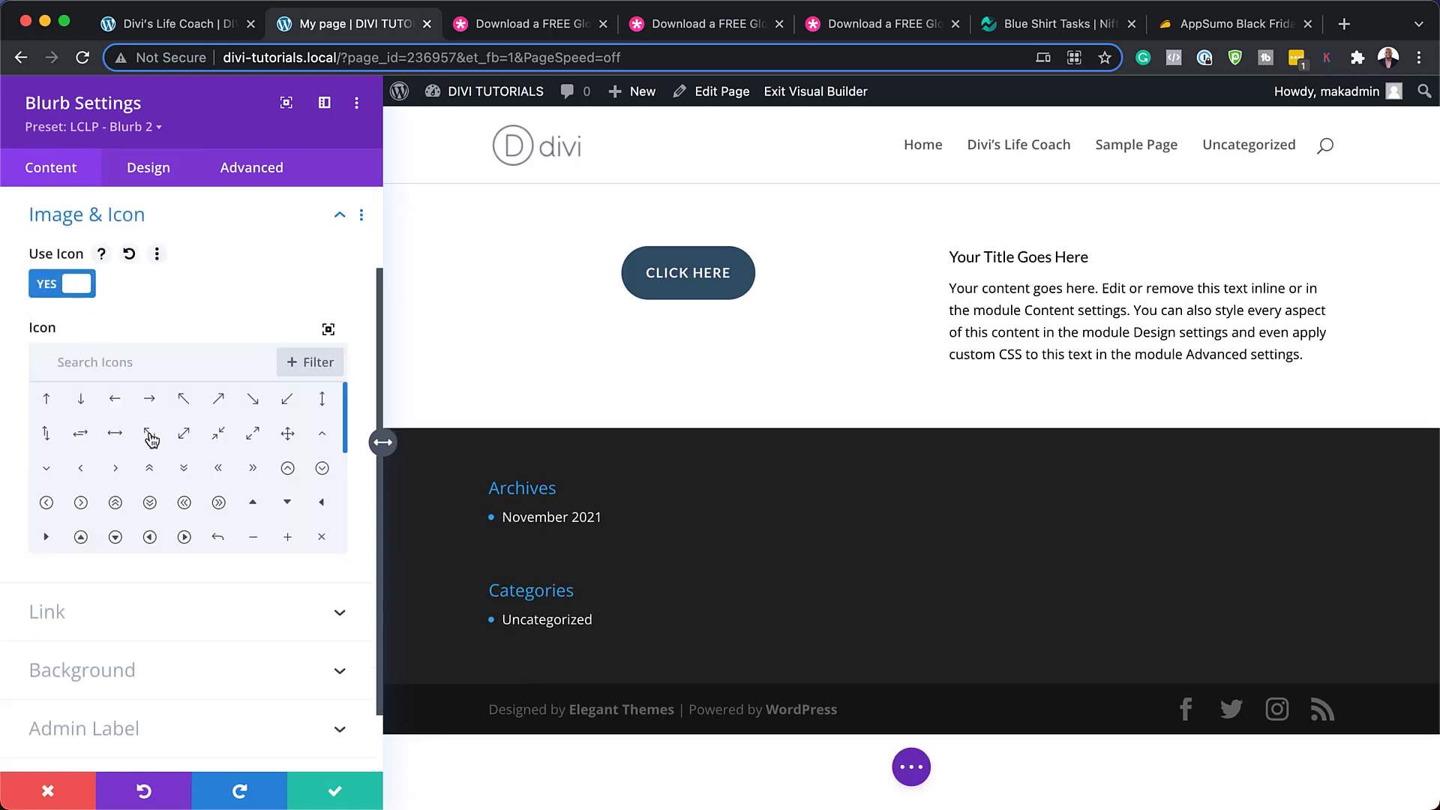
pyautogui.click(150, 503)
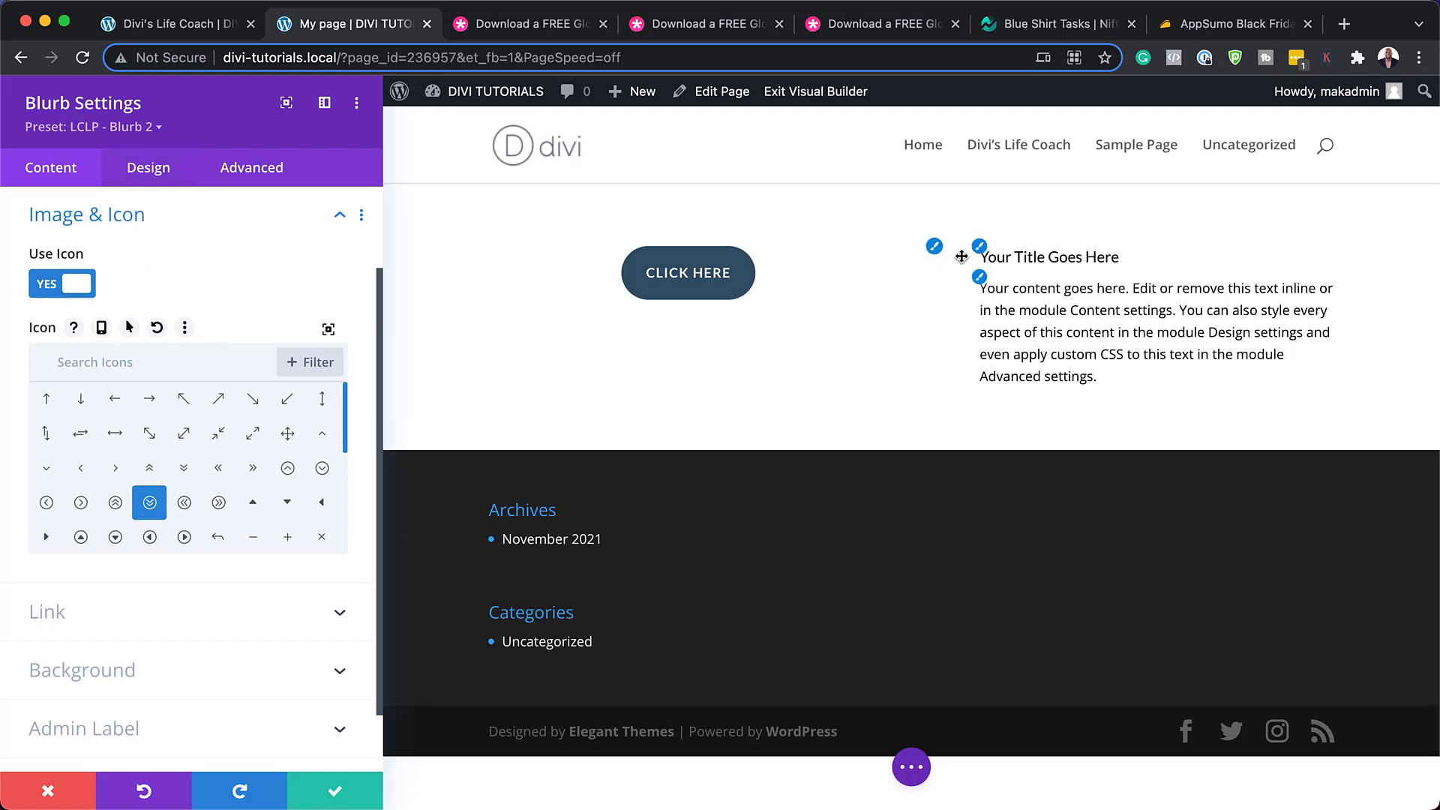
# Colour the blurb icon red and save the blurb settings.
pyautogui.click(933, 246)
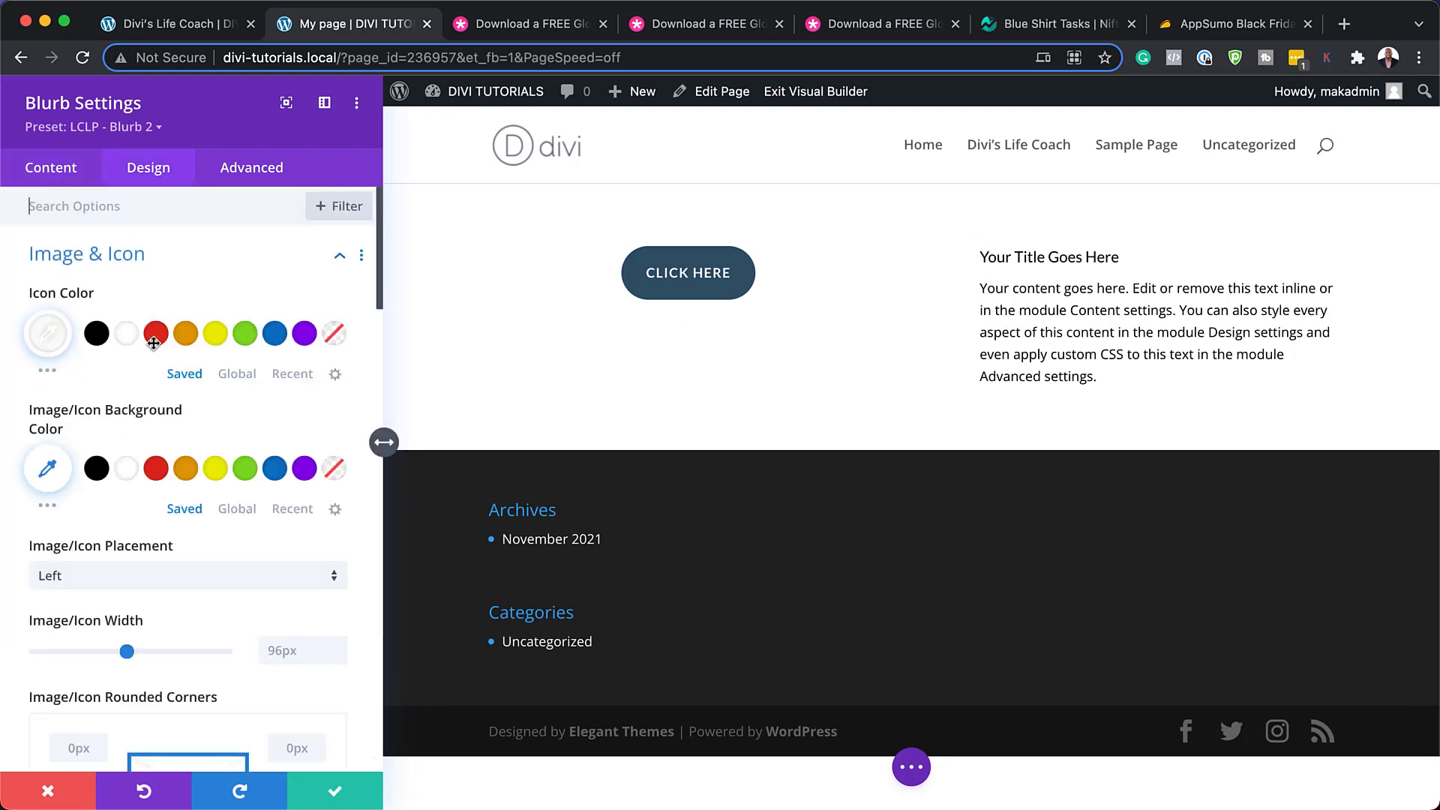
pyautogui.click(159, 340)
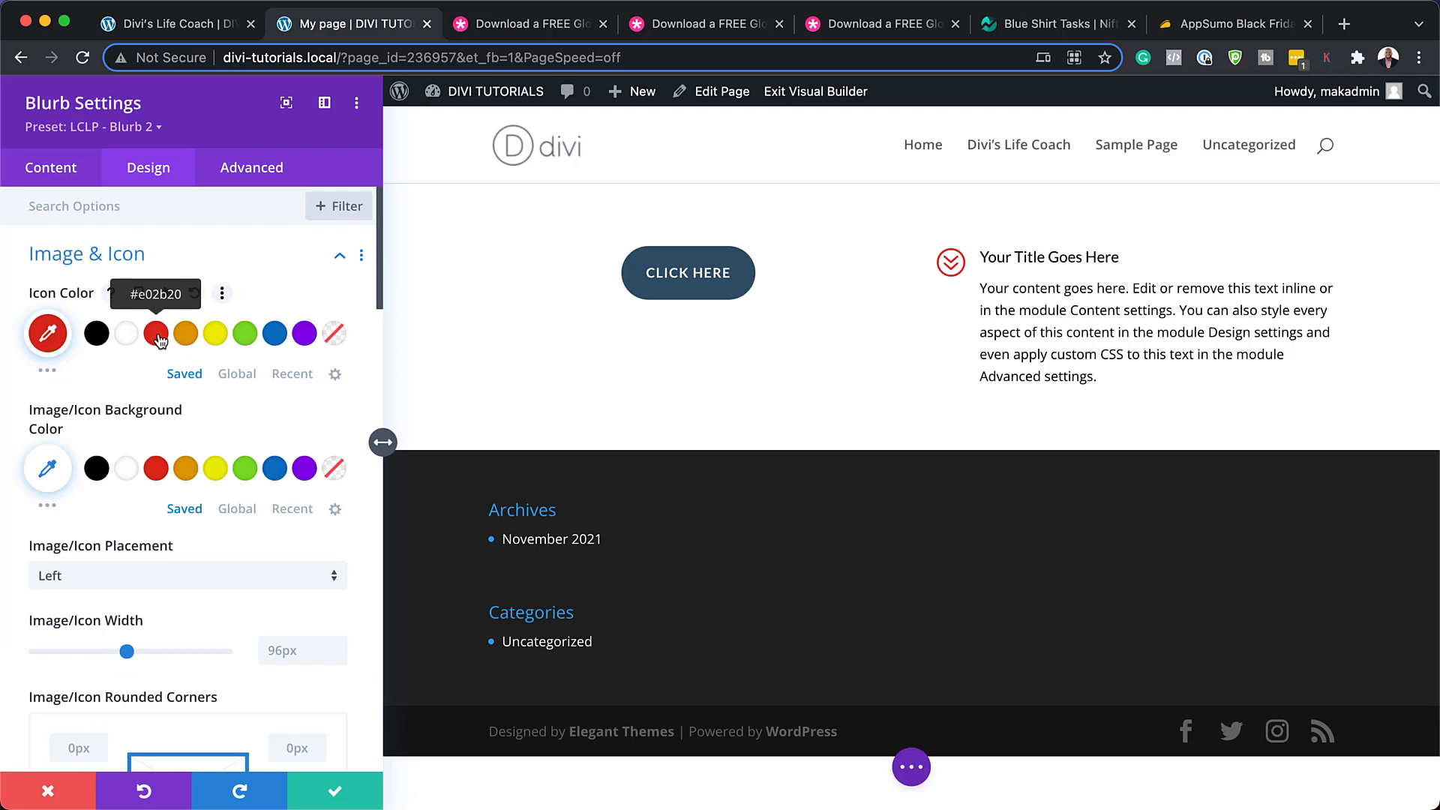
pyautogui.click(337, 794)
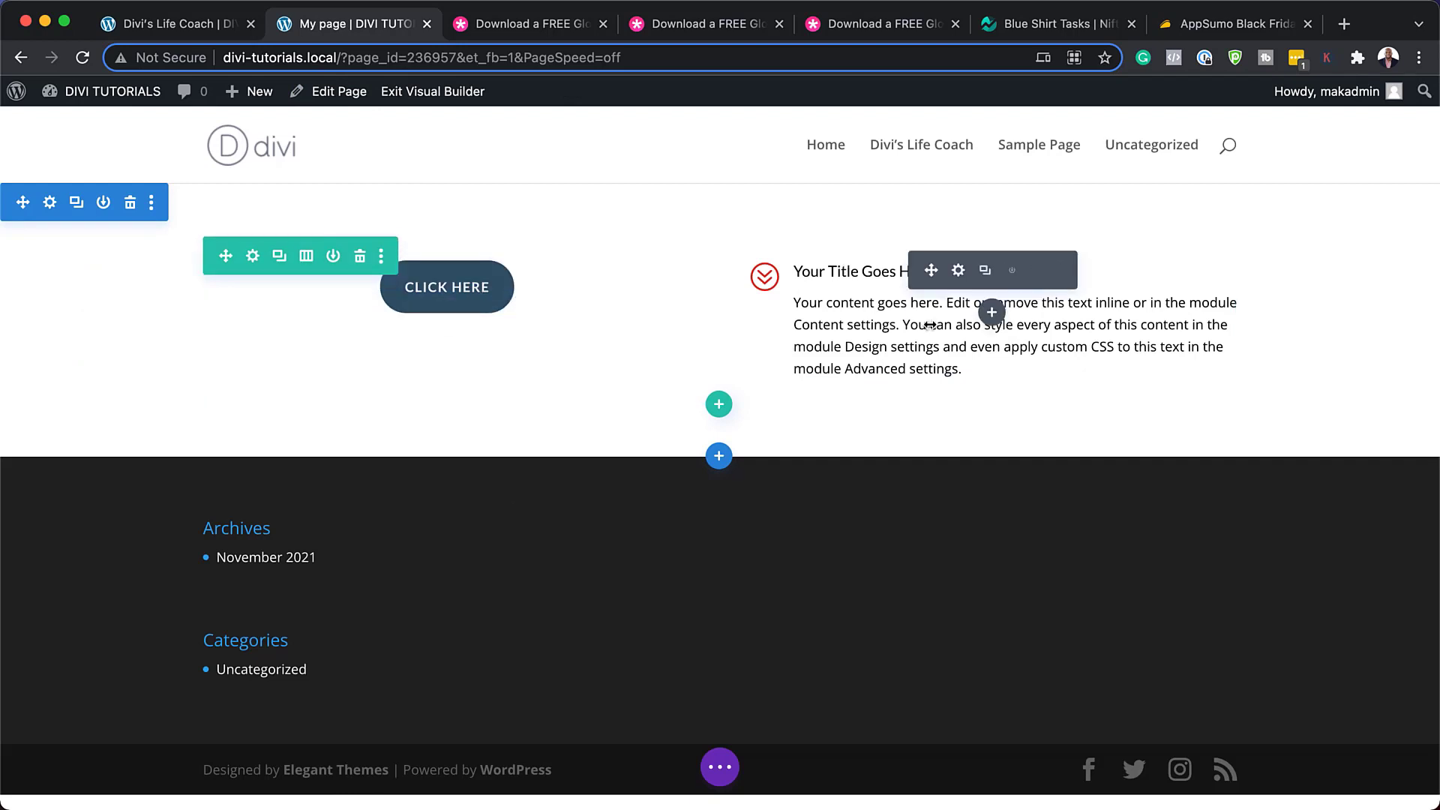
pyautogui.click(197, 29)
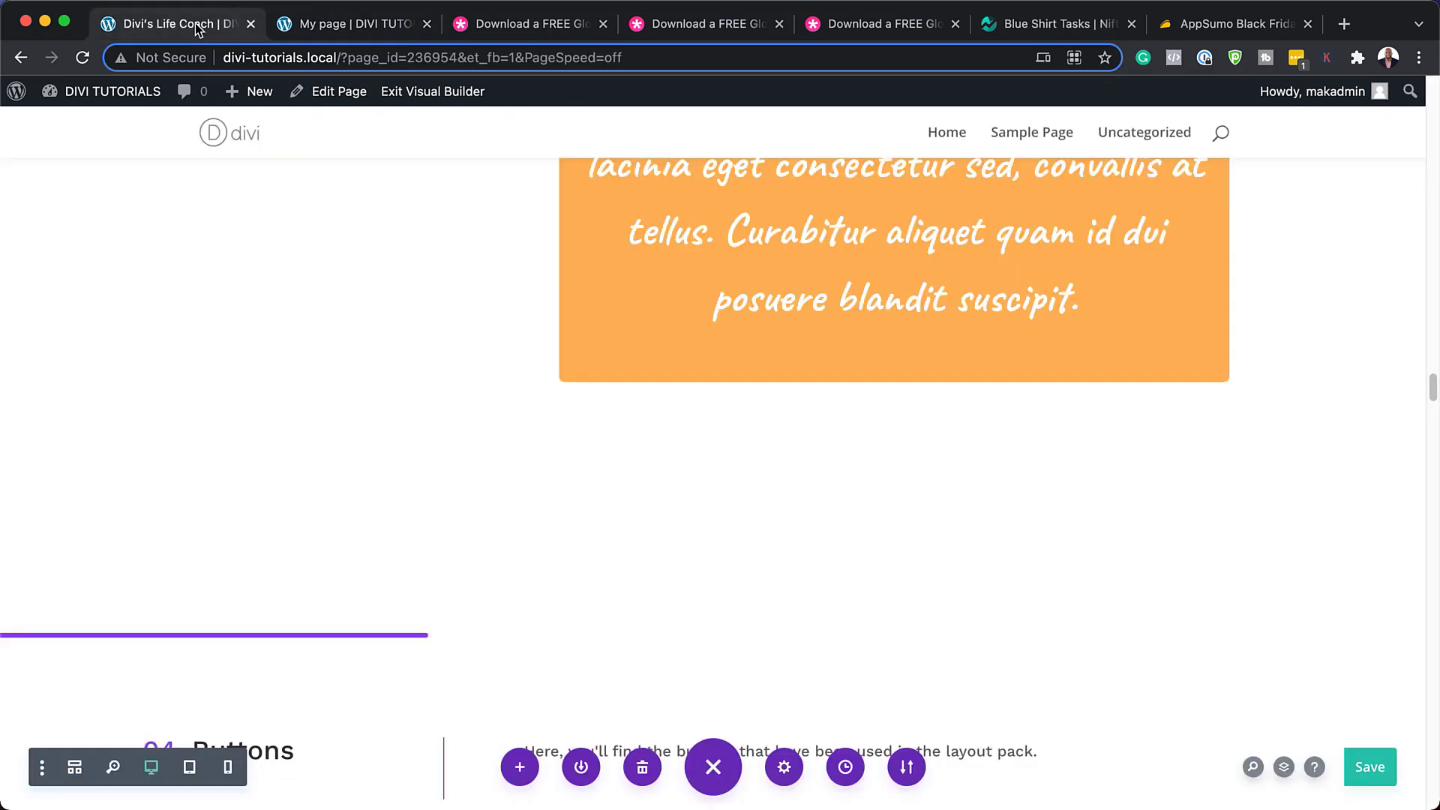
pyautogui.scroll(8, 711, 450)
pyautogui.scroll(15, 711, 444)
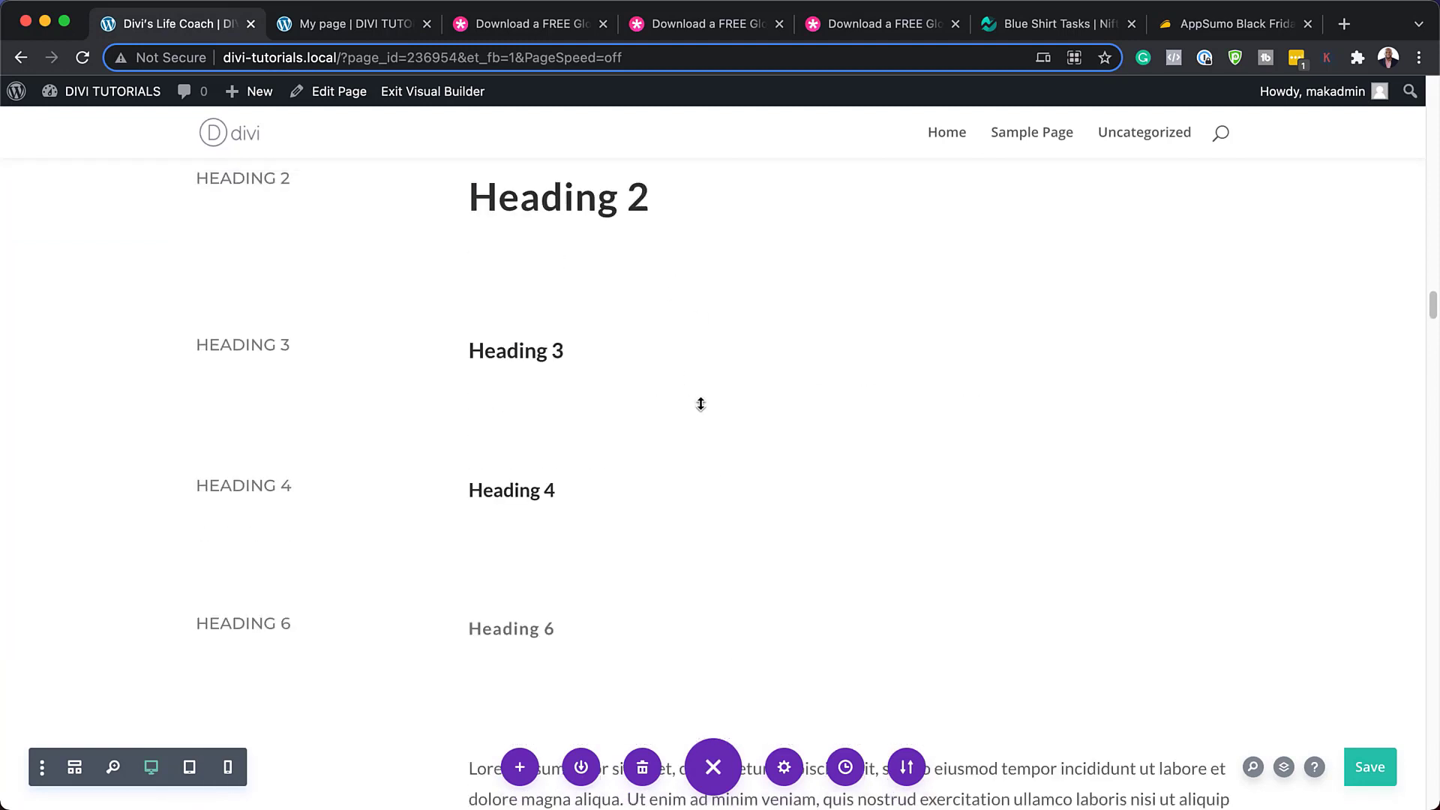
pyautogui.scroll(2, 698, 399)
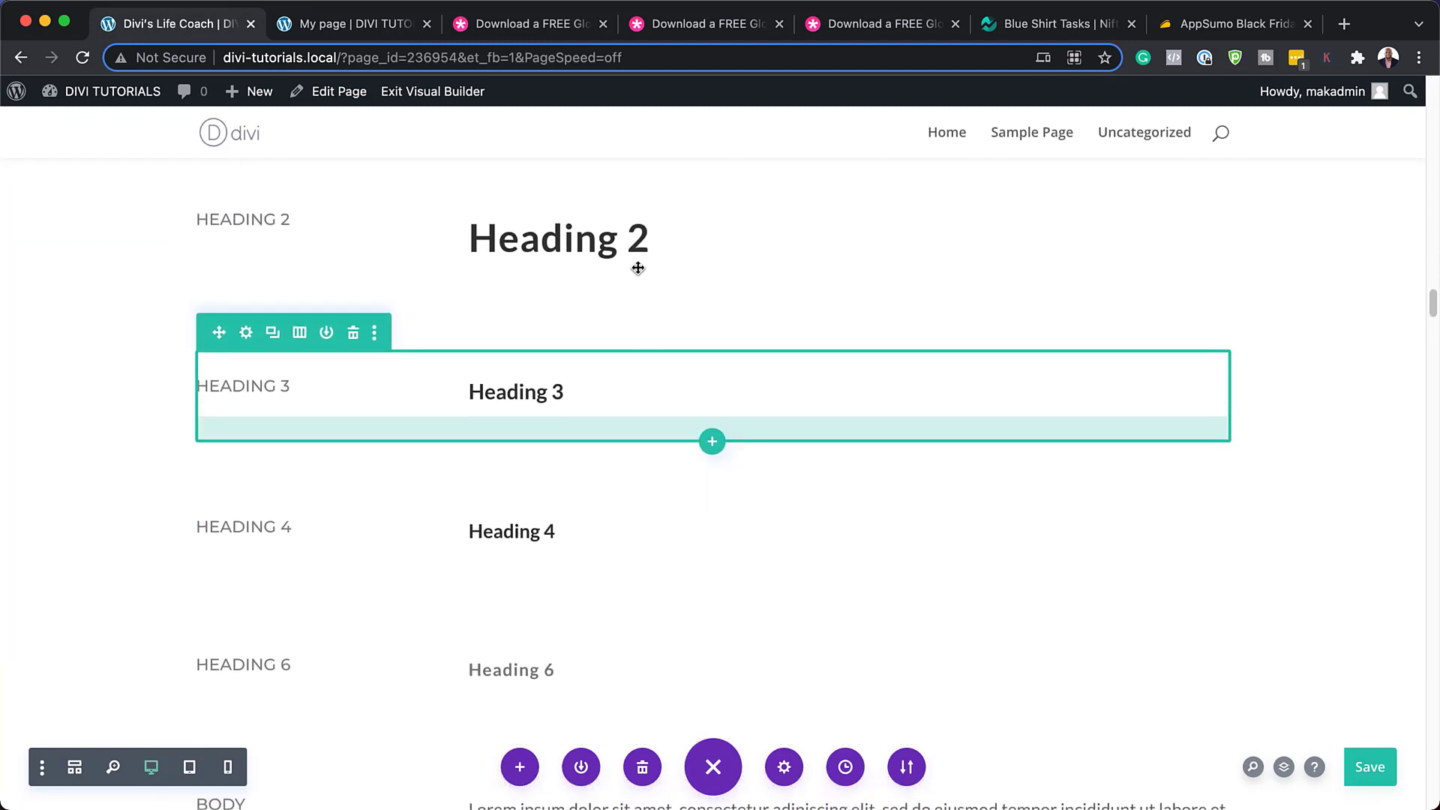
pyautogui.scroll(-5, 666, 431)
pyautogui.scroll(2, 666, 431)
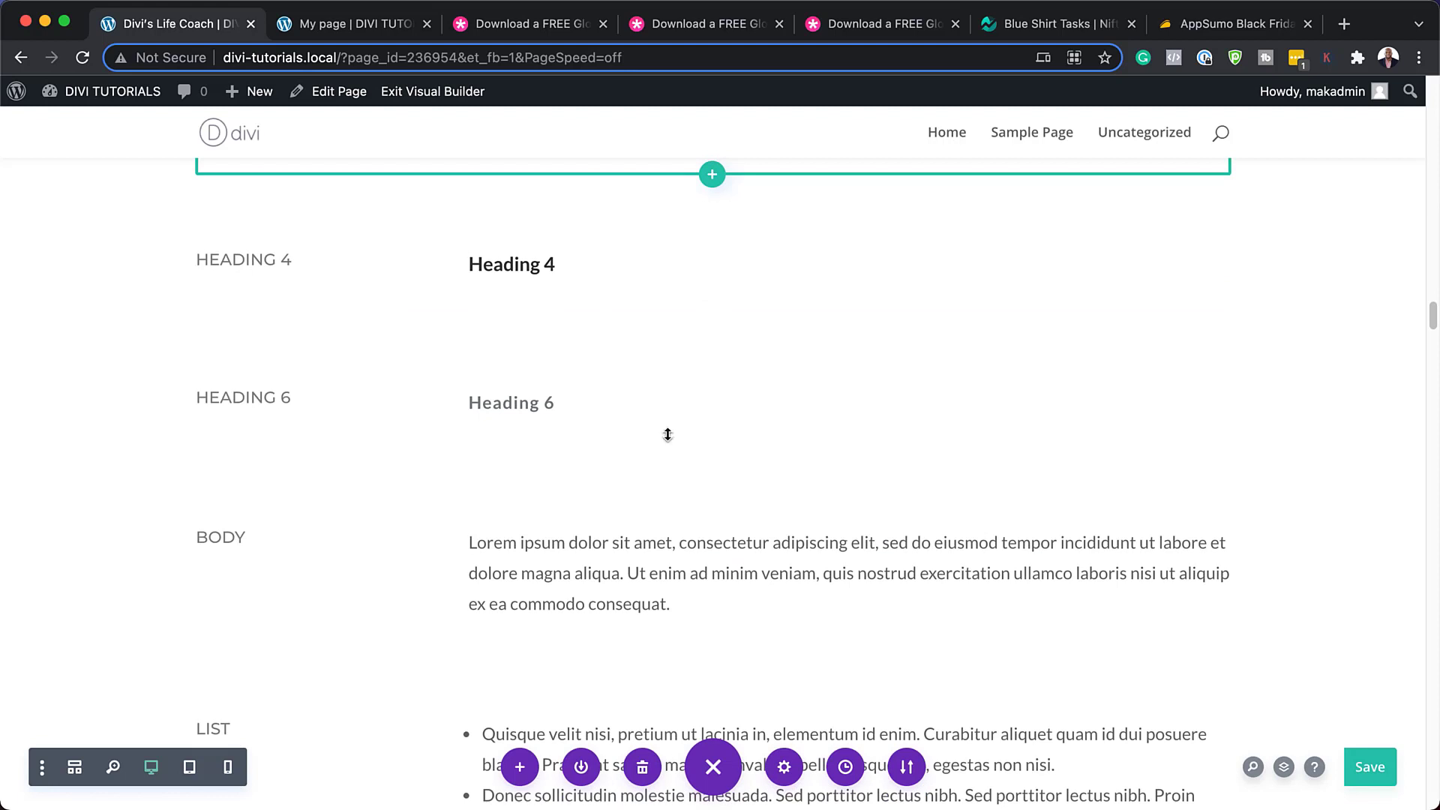
pyautogui.scroll(-6, 667, 435)
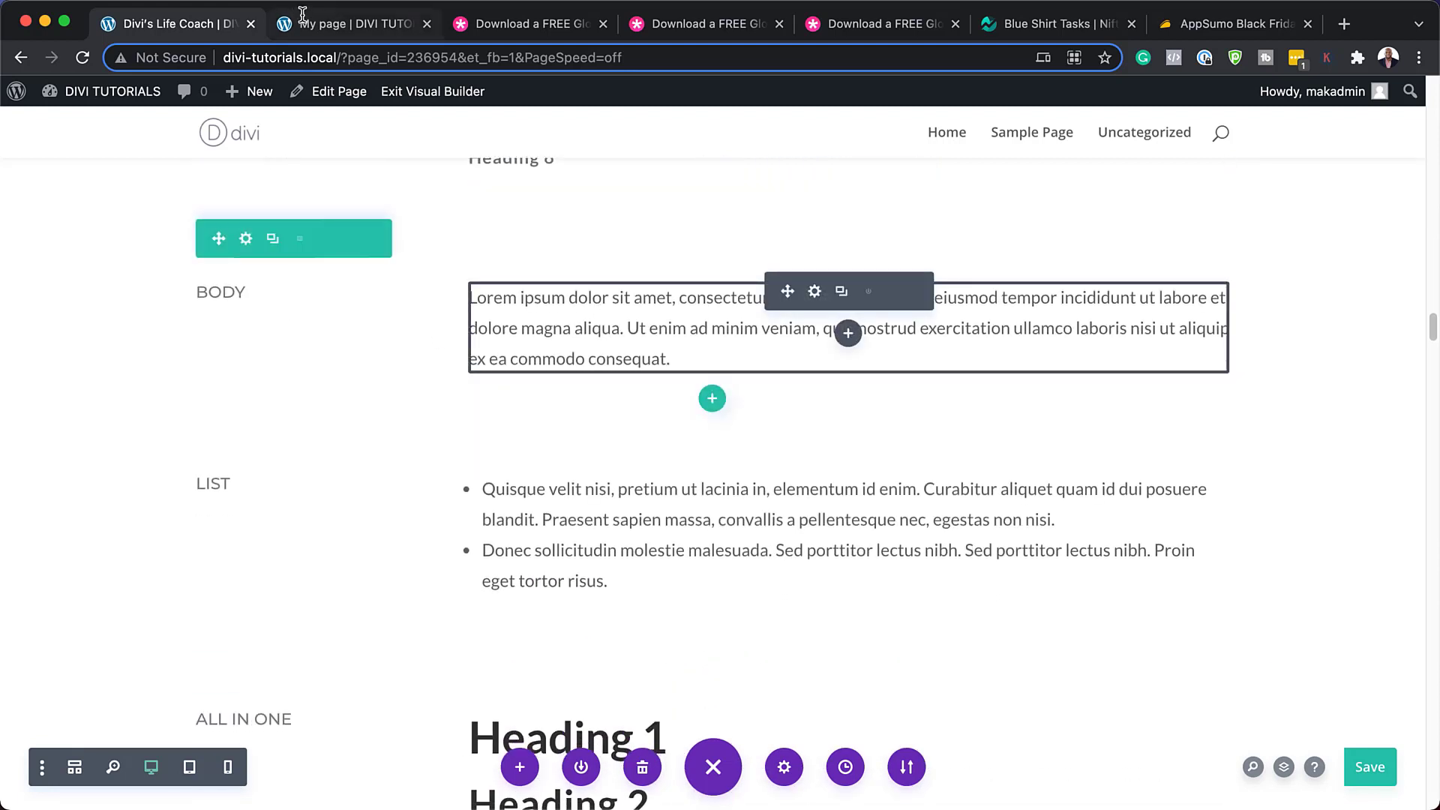
pyautogui.click(328, 21)
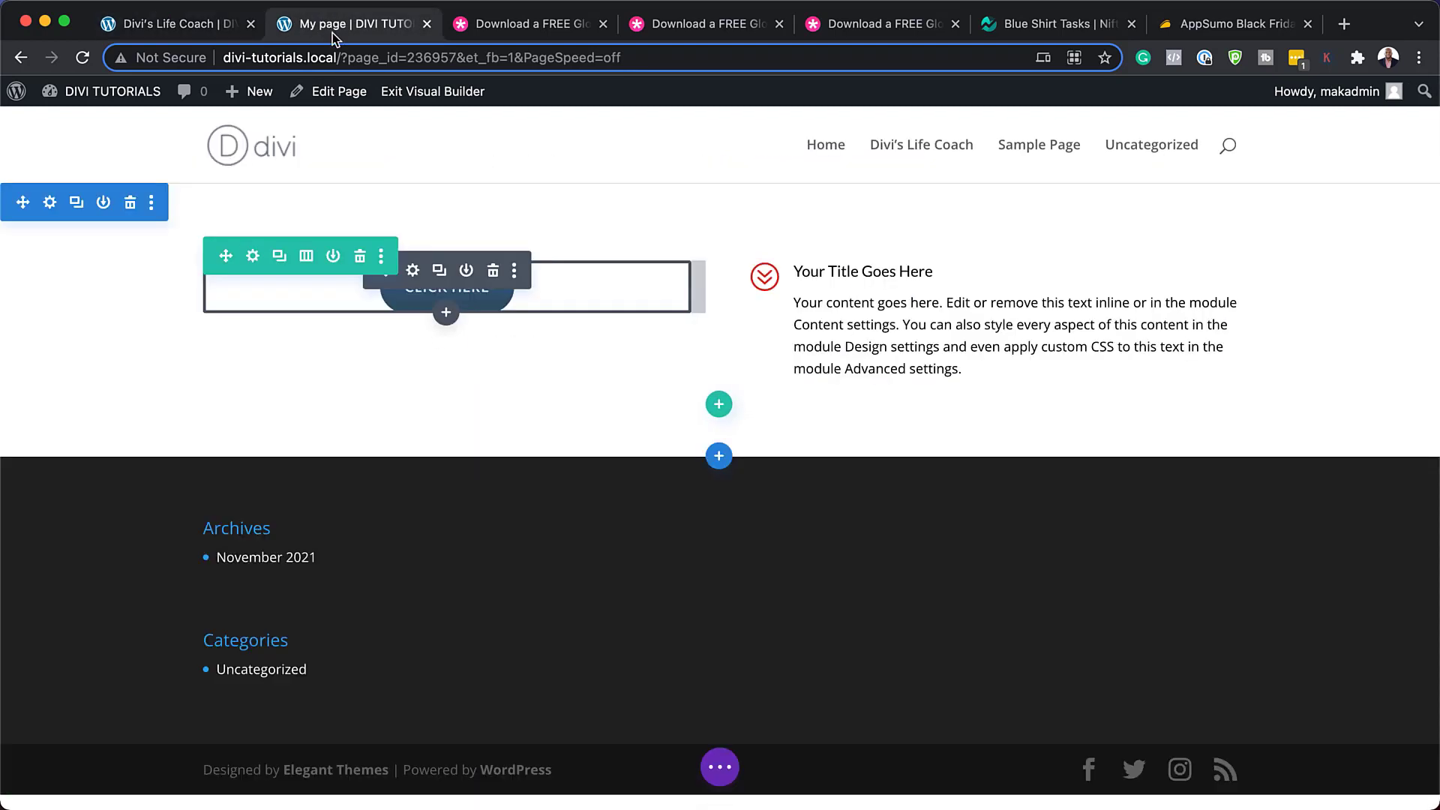
# Add a two-column row below the button and blurb with a Text module in its left column, then view its Design presets.
pyautogui.click(719, 406)
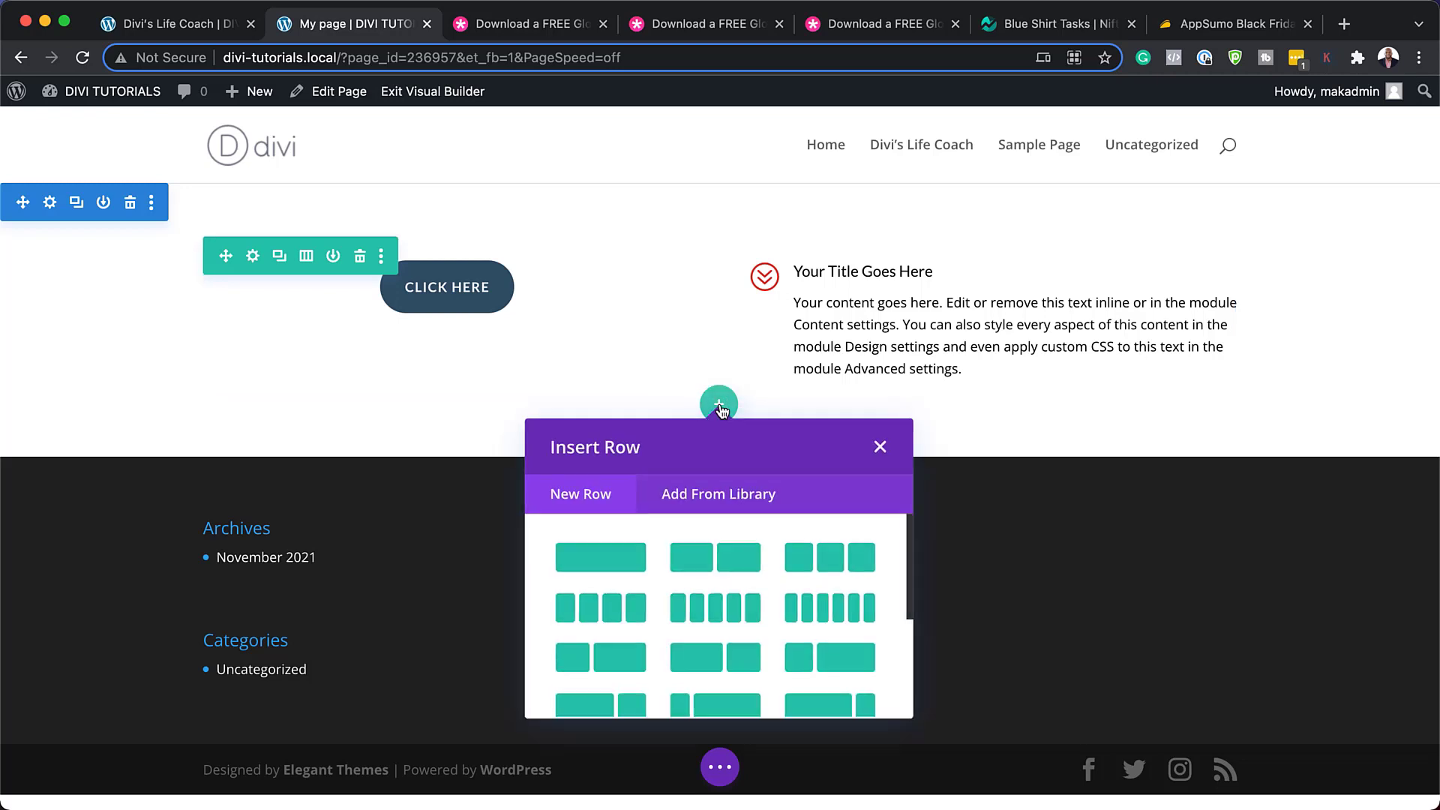
pyautogui.click(733, 556)
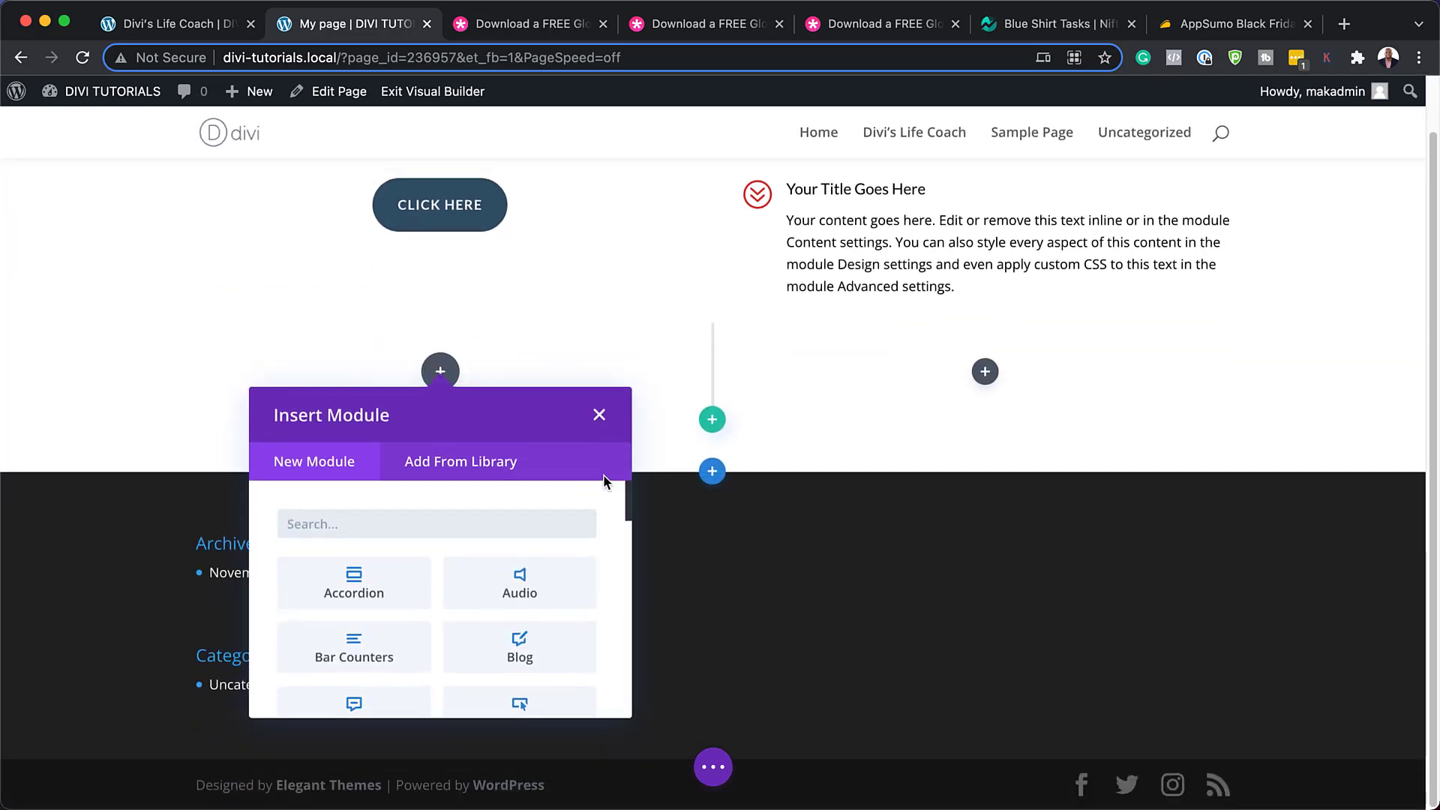
pyautogui.write('text')
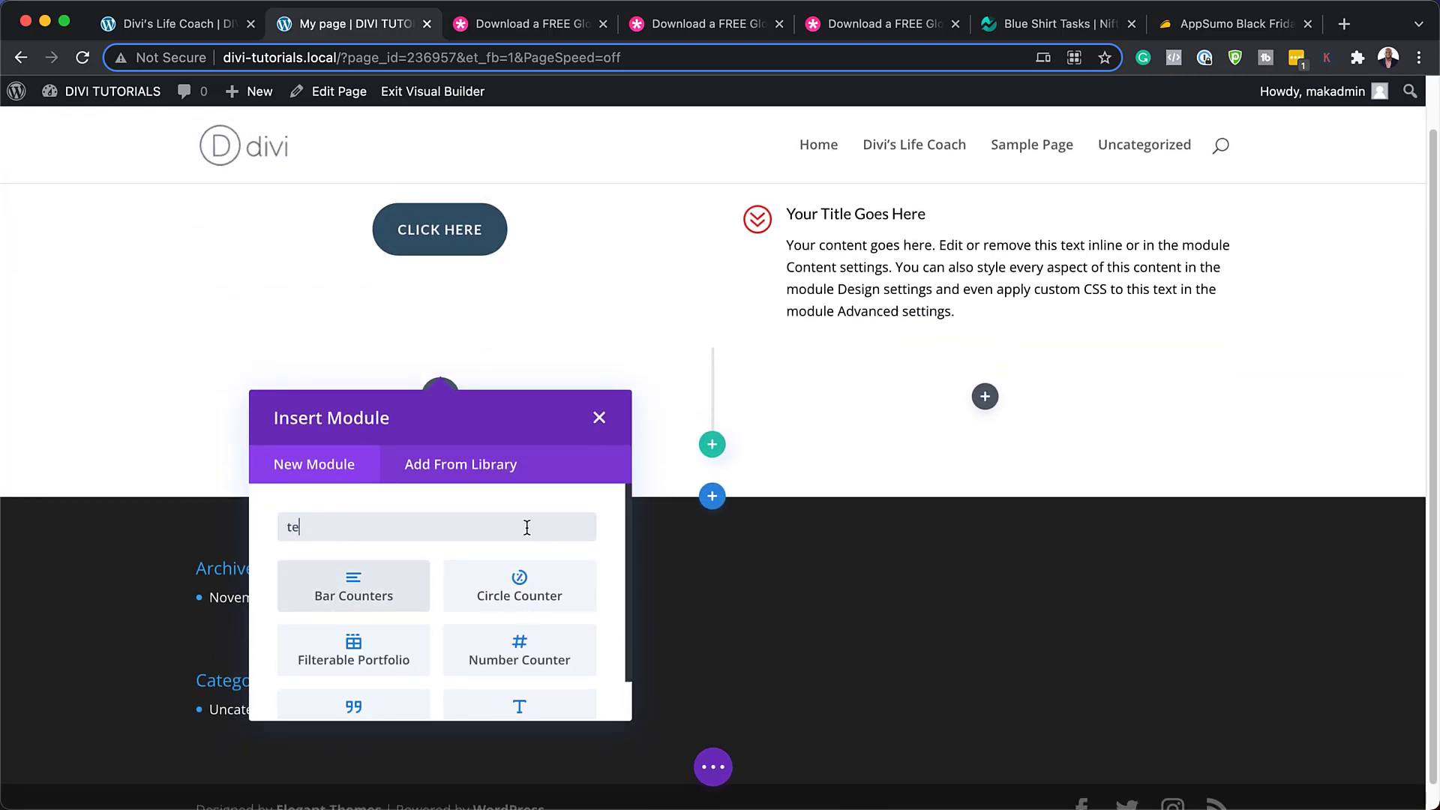
pyautogui.click(379, 584)
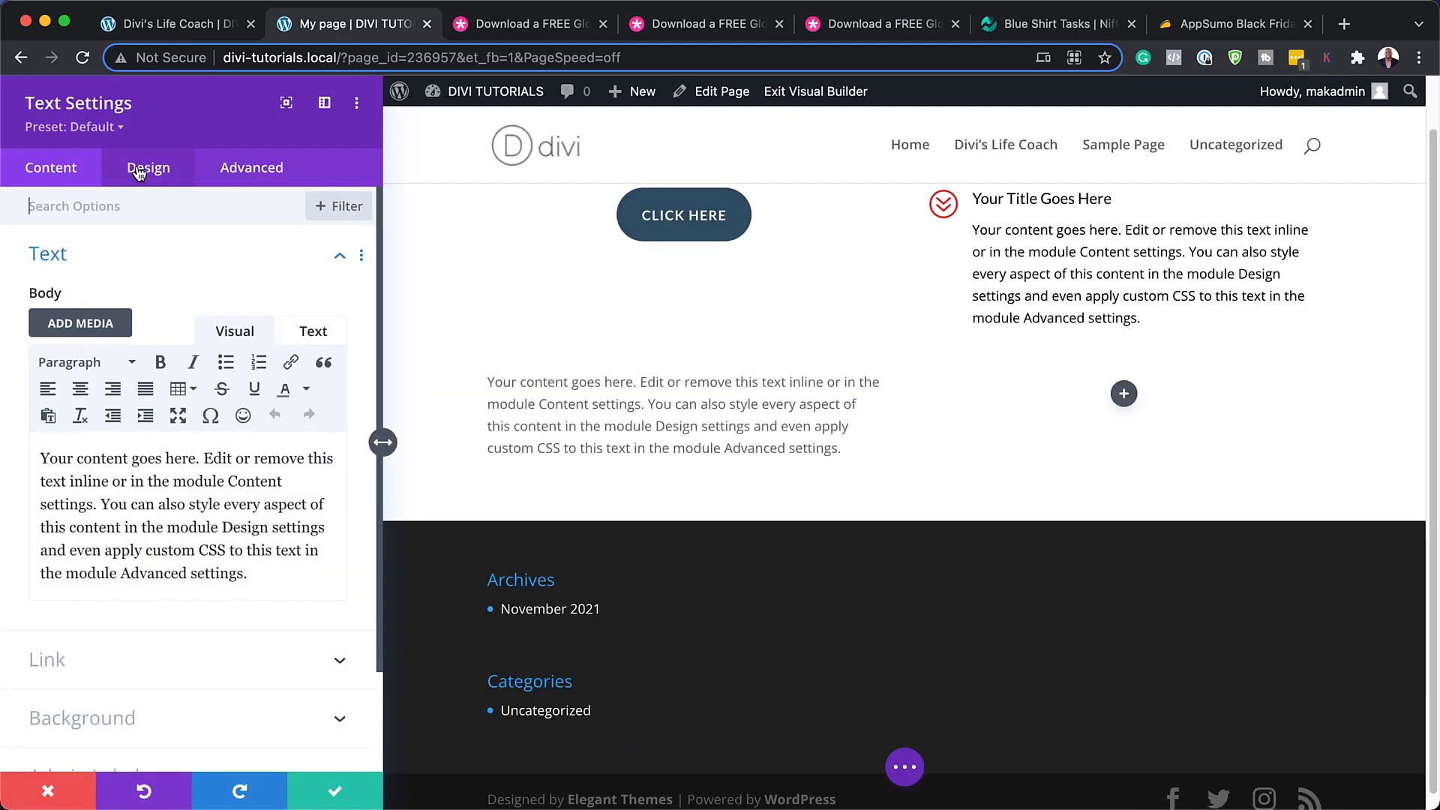
pyautogui.click(162, 172)
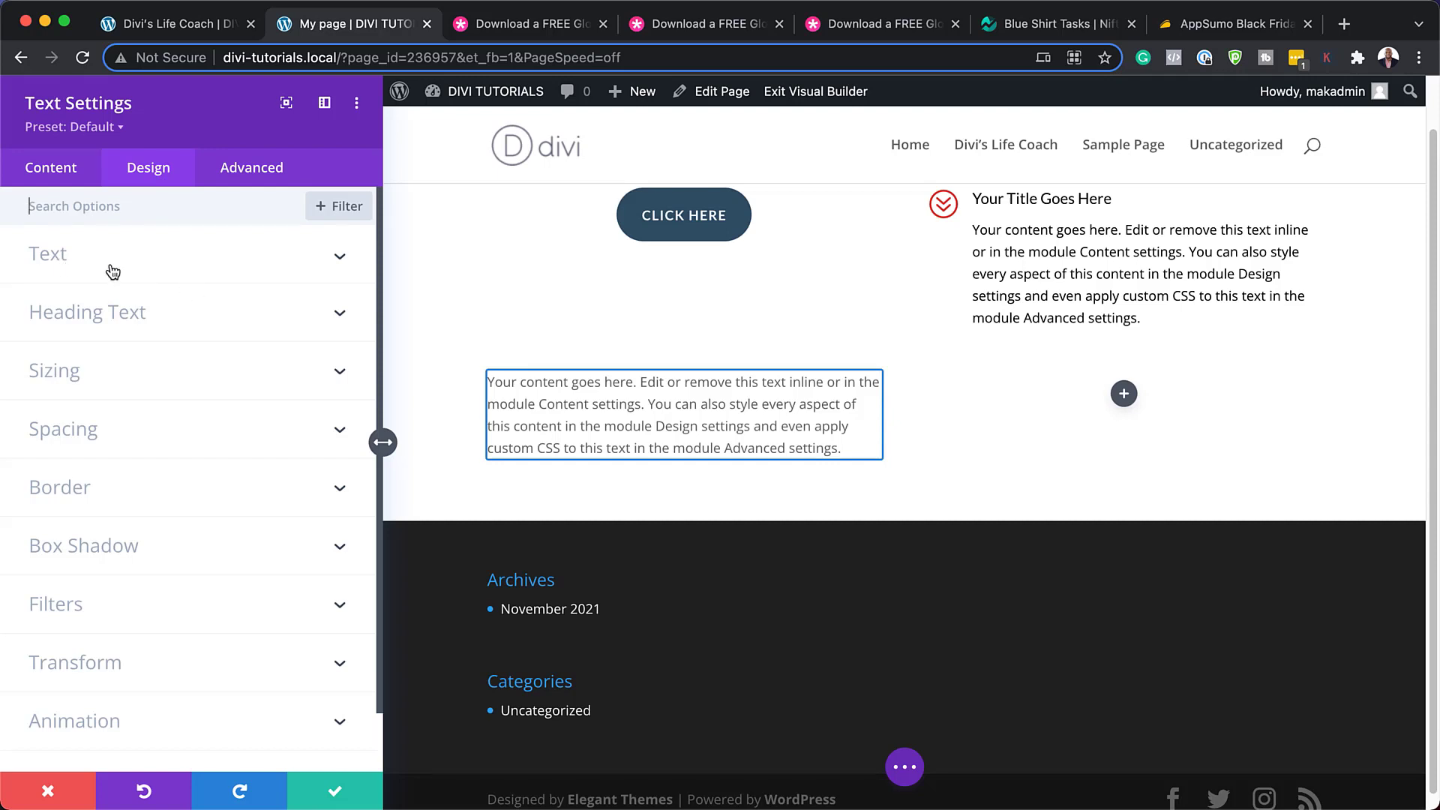
pyautogui.click(112, 127)
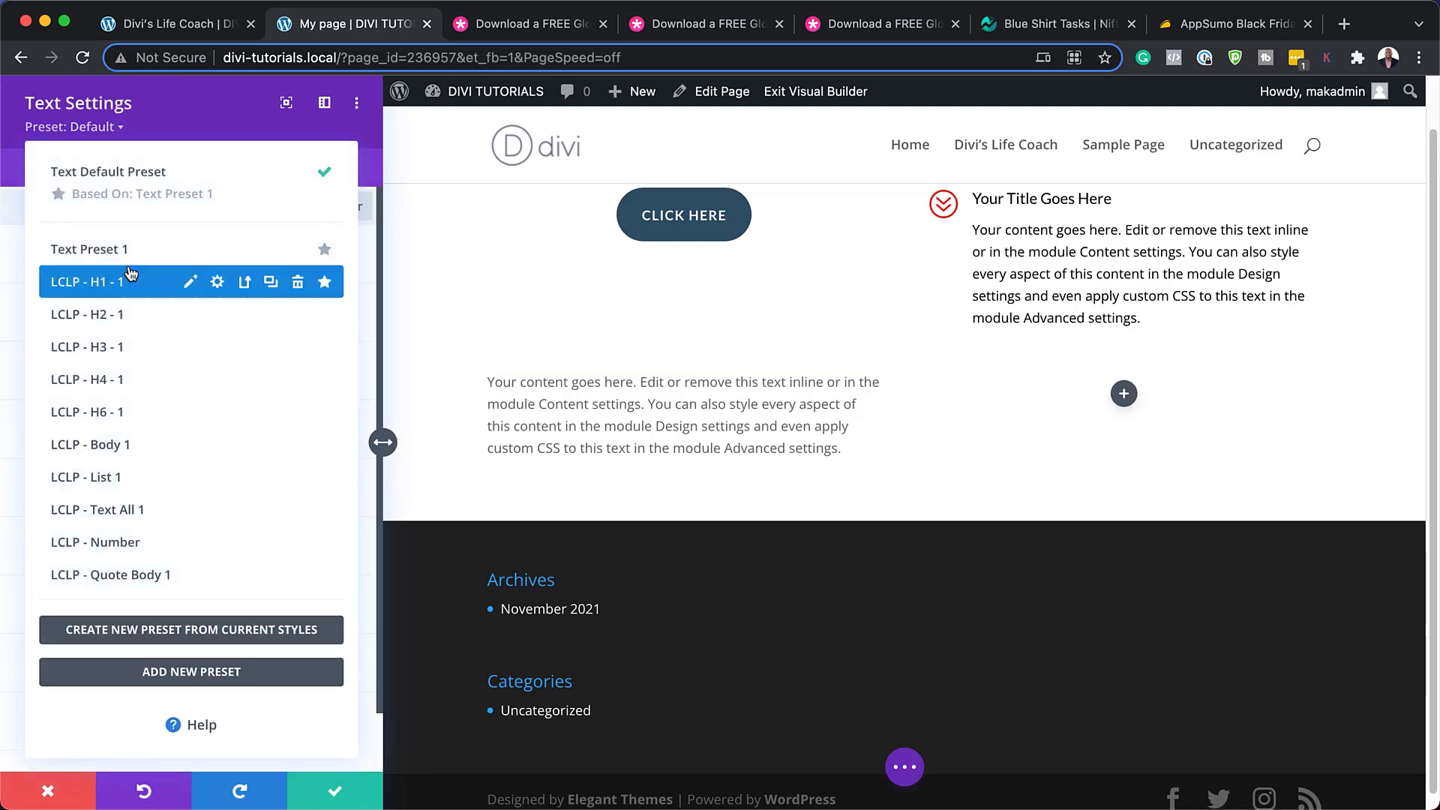
# Try Text Preset 1, then the LCLP - Body 1 preset on the text module.
pyautogui.click(148, 252)
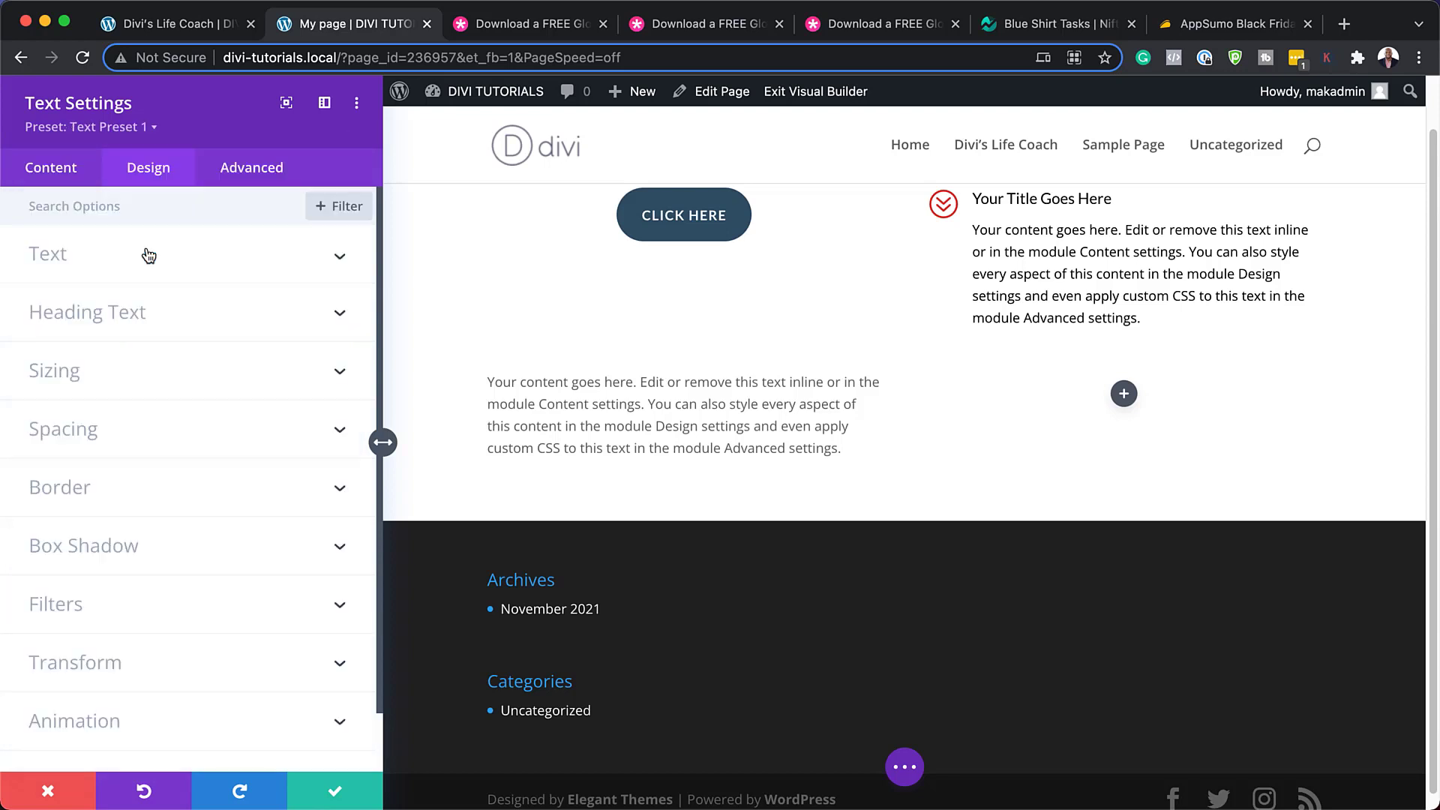
pyautogui.click(121, 132)
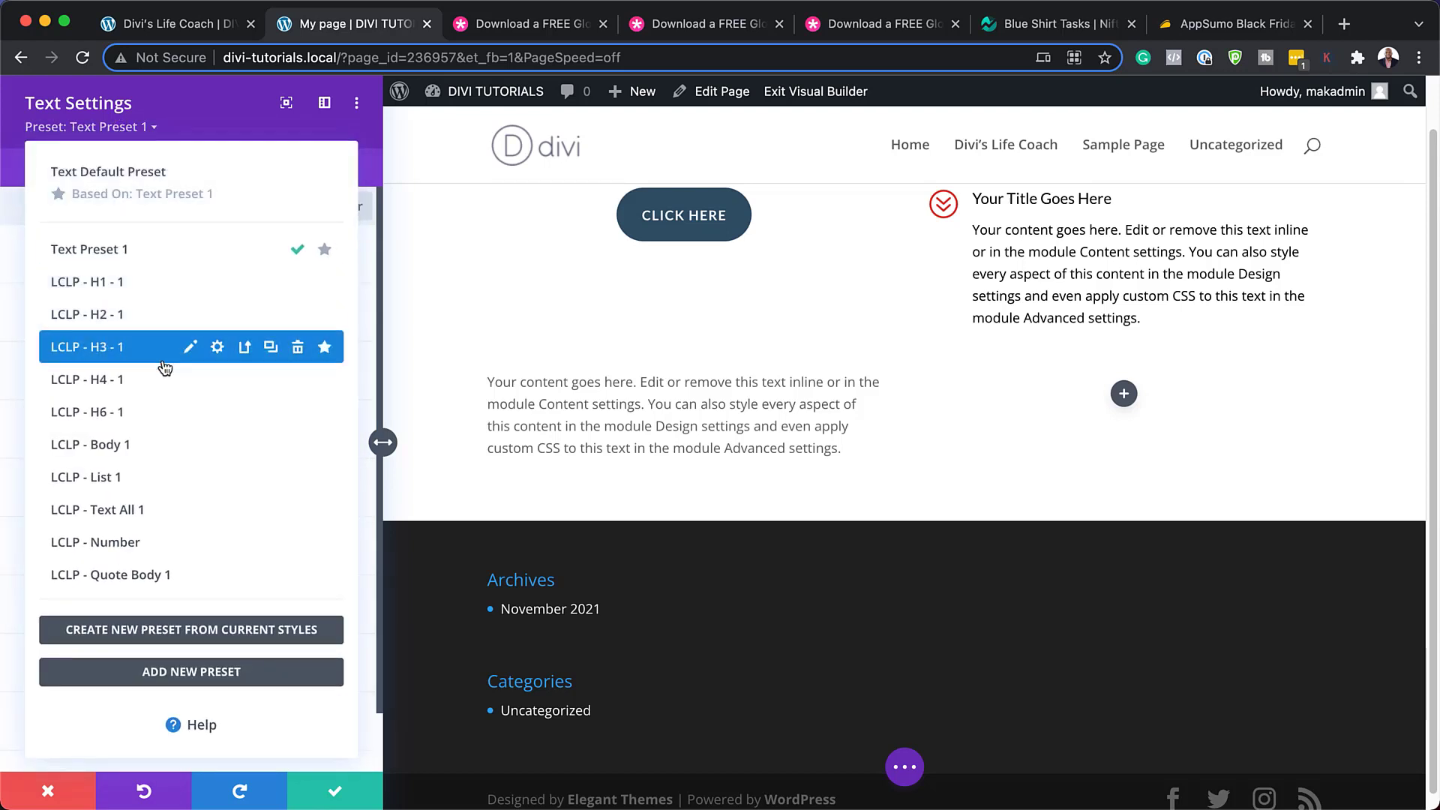
pyautogui.click(113, 444)
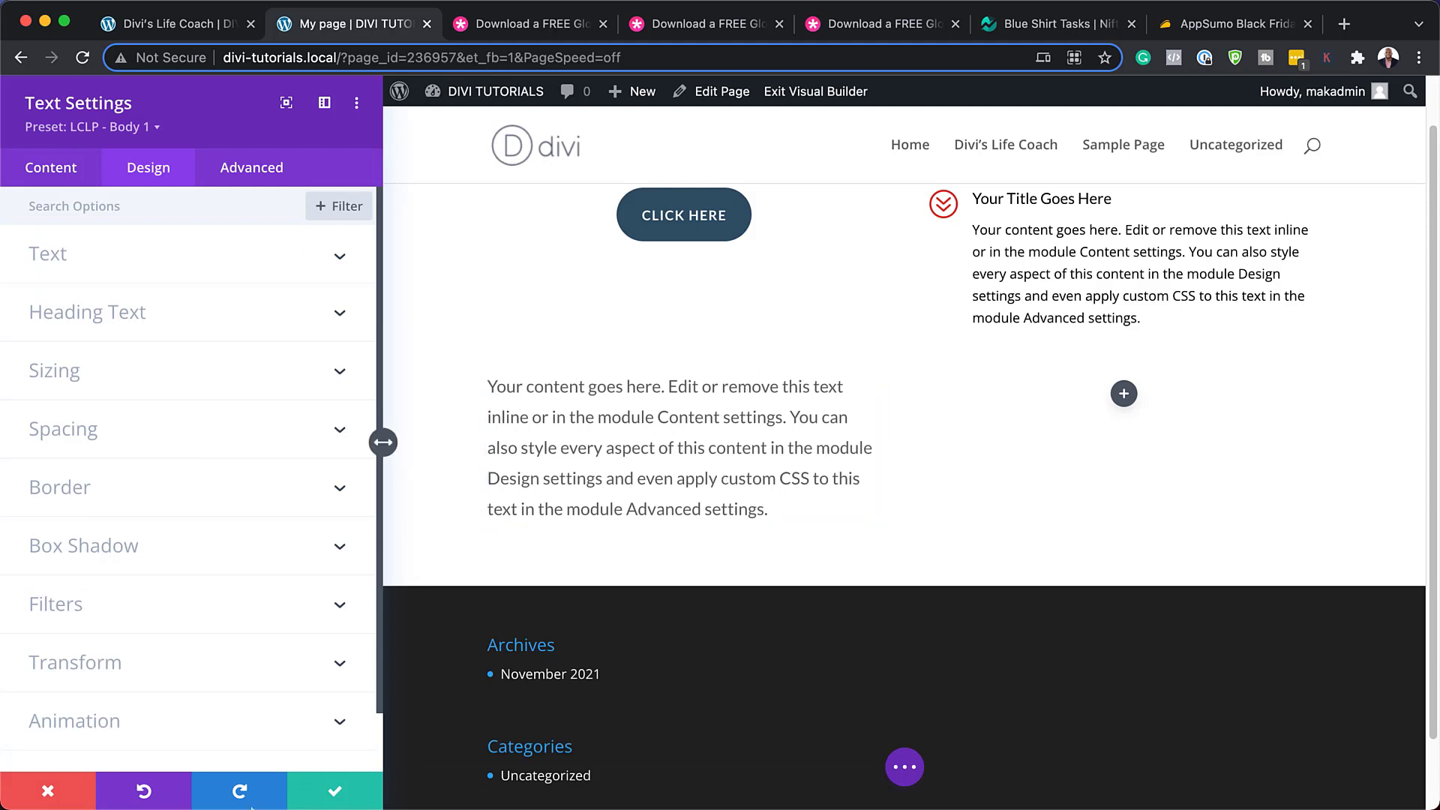
# Split the placeholder text after the first sentence and format that sentence as Heading 1.
pyautogui.click(54, 169)
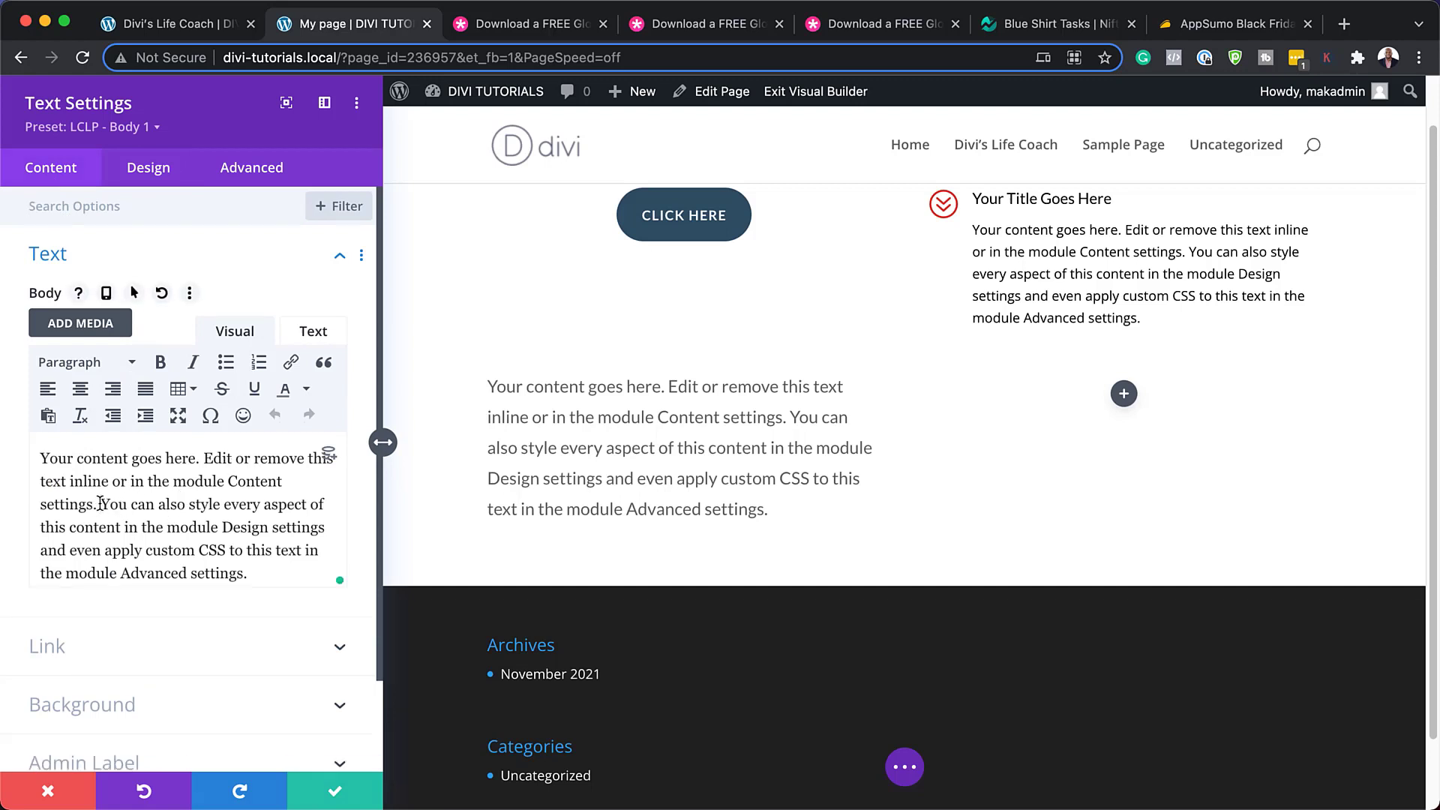
pyautogui.click(100, 503)
pyautogui.press('Return')
pyautogui.tripleClick(107, 504)
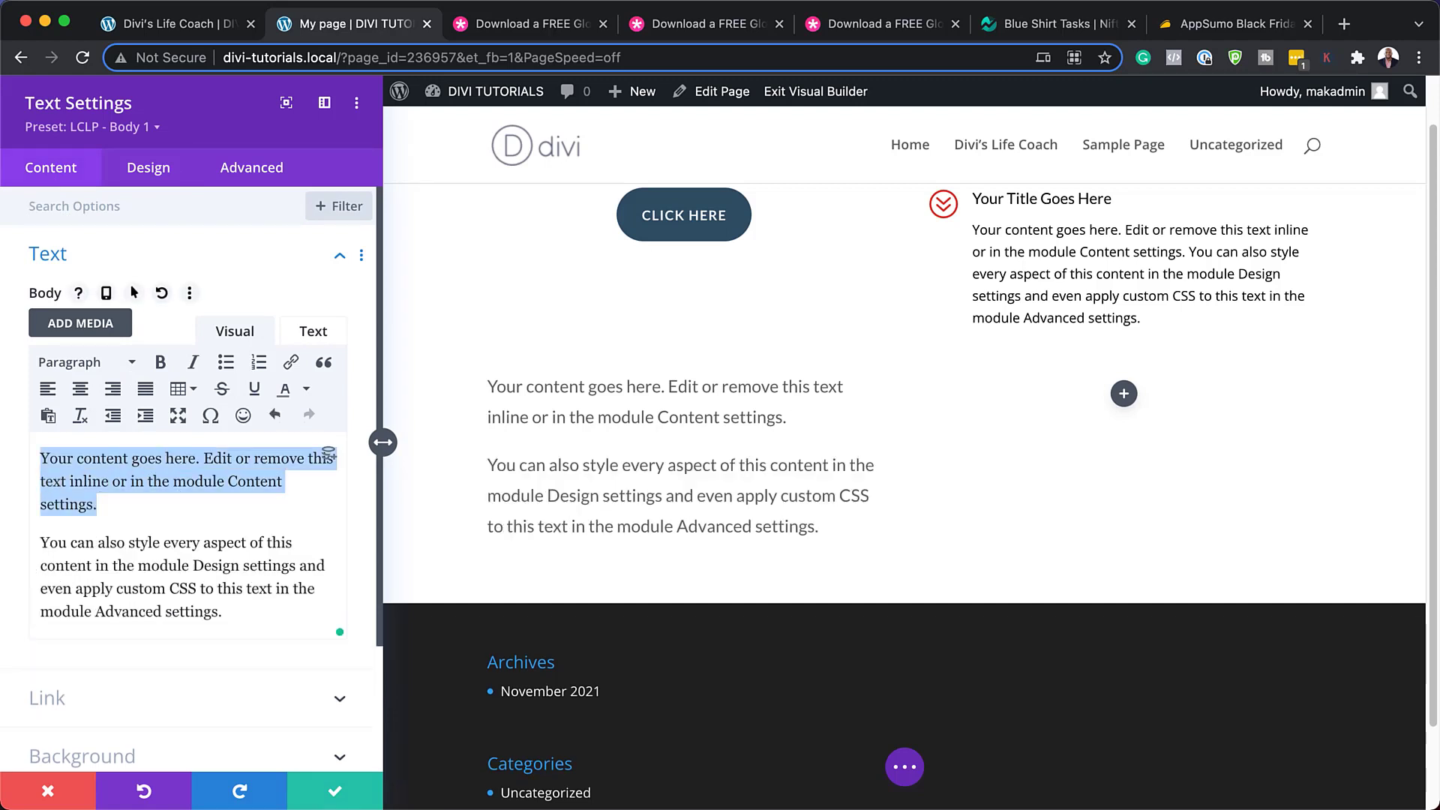
pyautogui.click(83, 365)
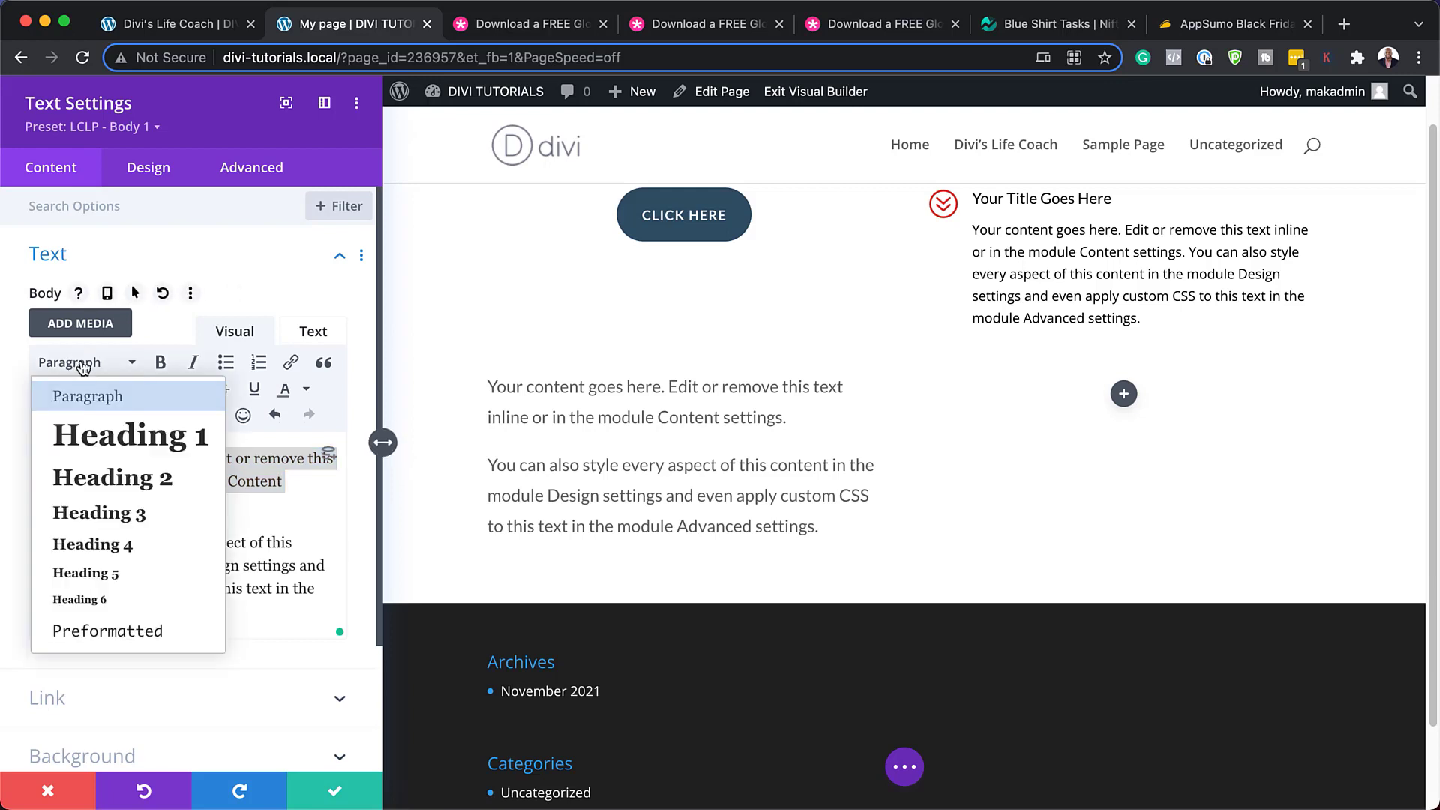
pyautogui.click(124, 433)
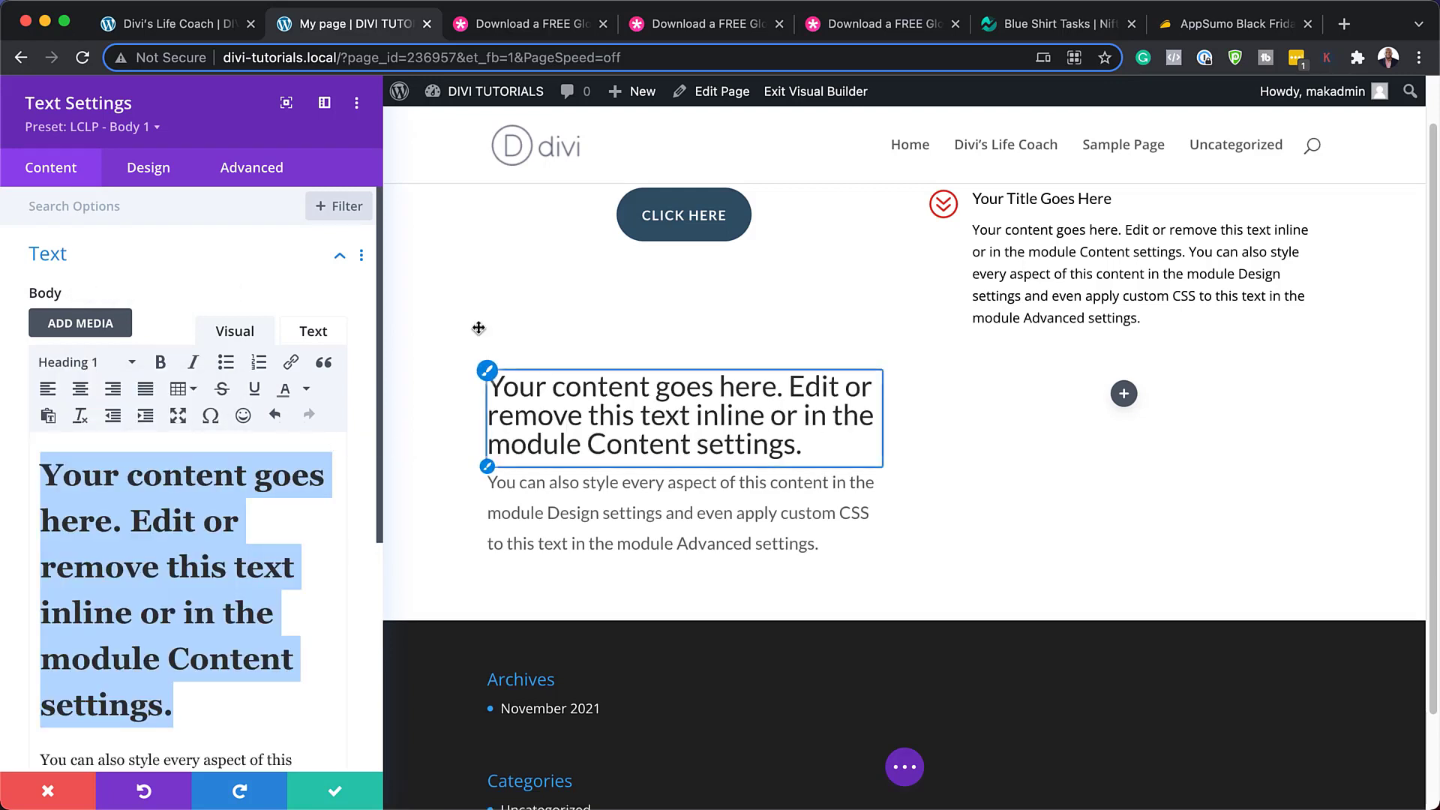
# Try the LCLP - H1 - 1 and LCLP - H2 - 1 presets, settling on LCLP - H3 - 1.
pyautogui.click(154, 129)
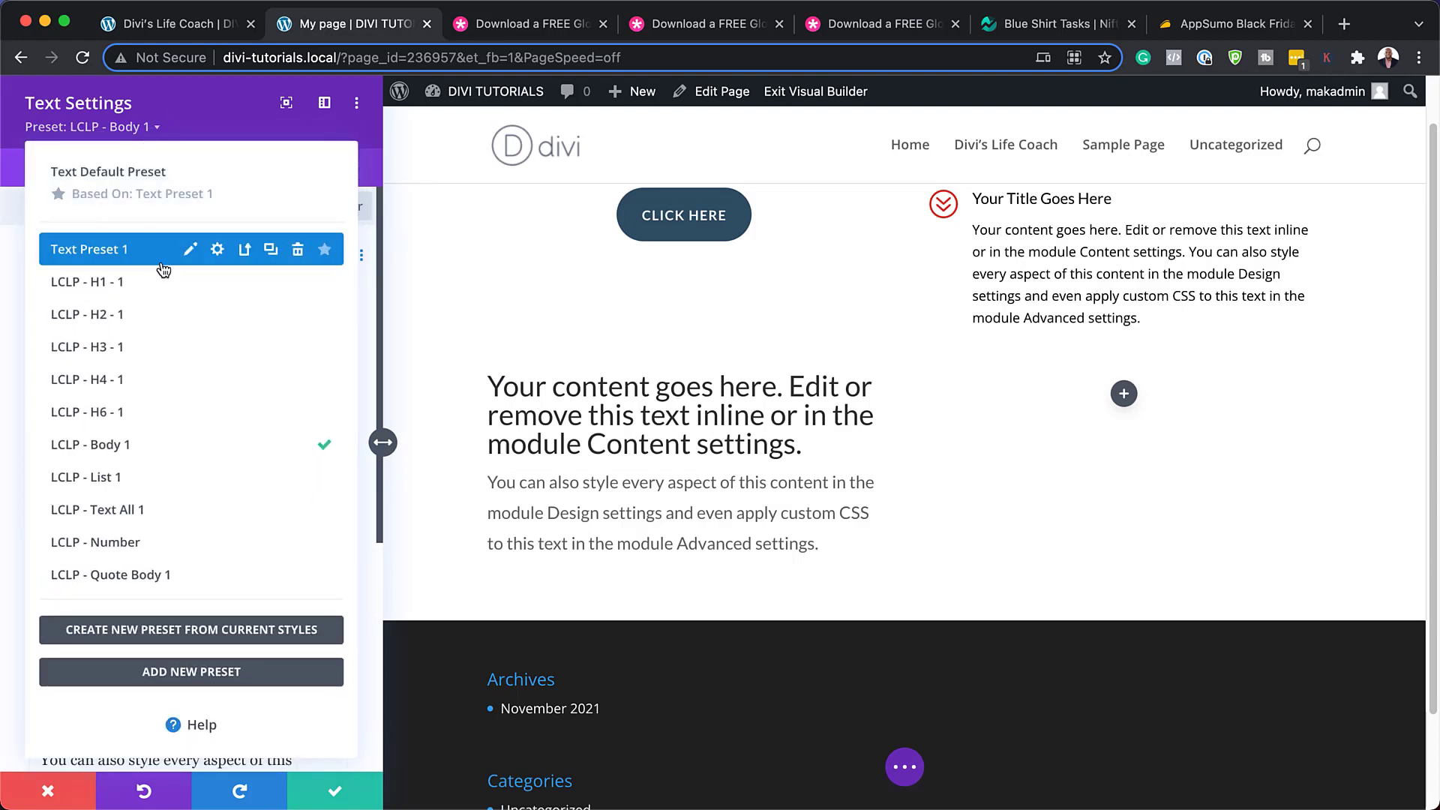
pyautogui.click(150, 282)
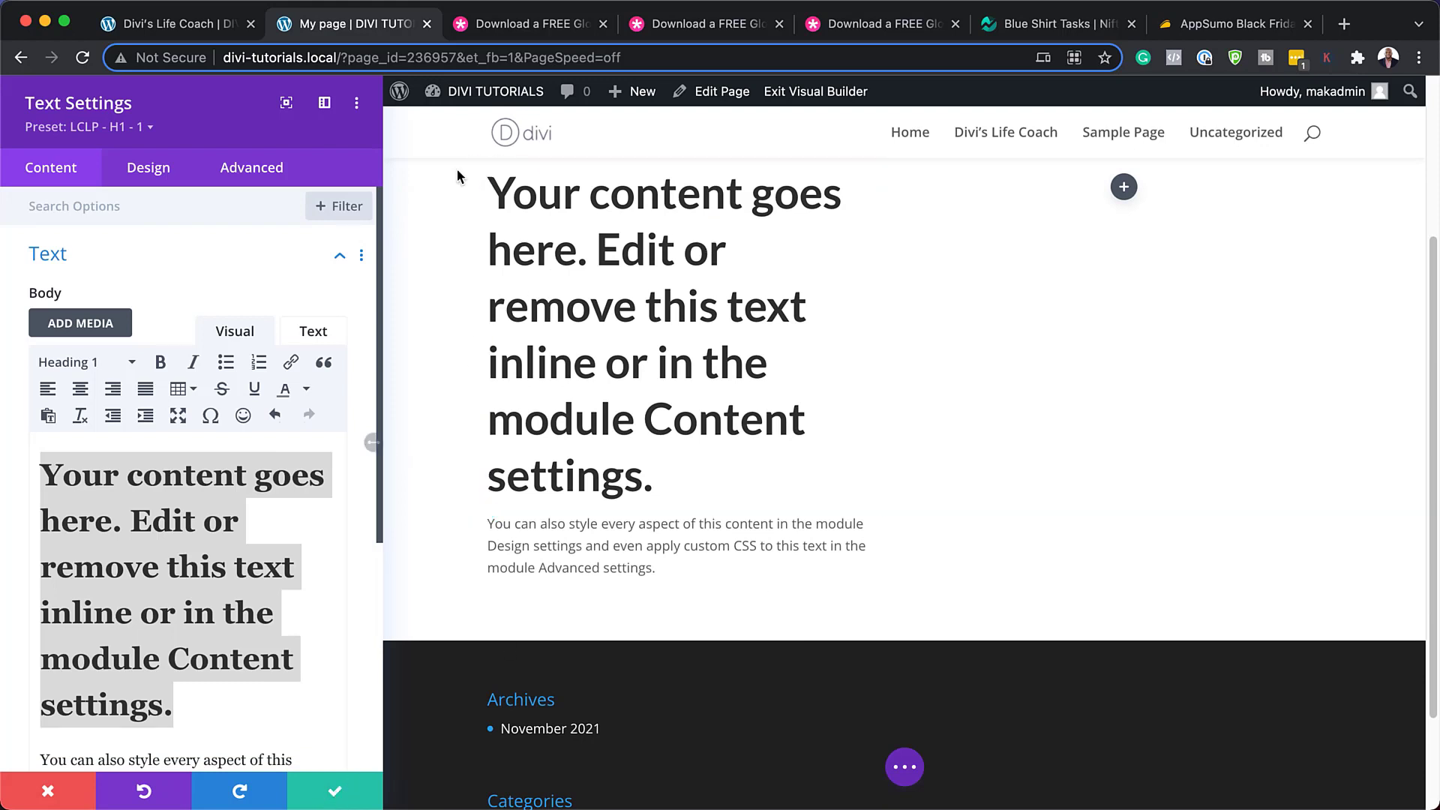
pyautogui.click(138, 129)
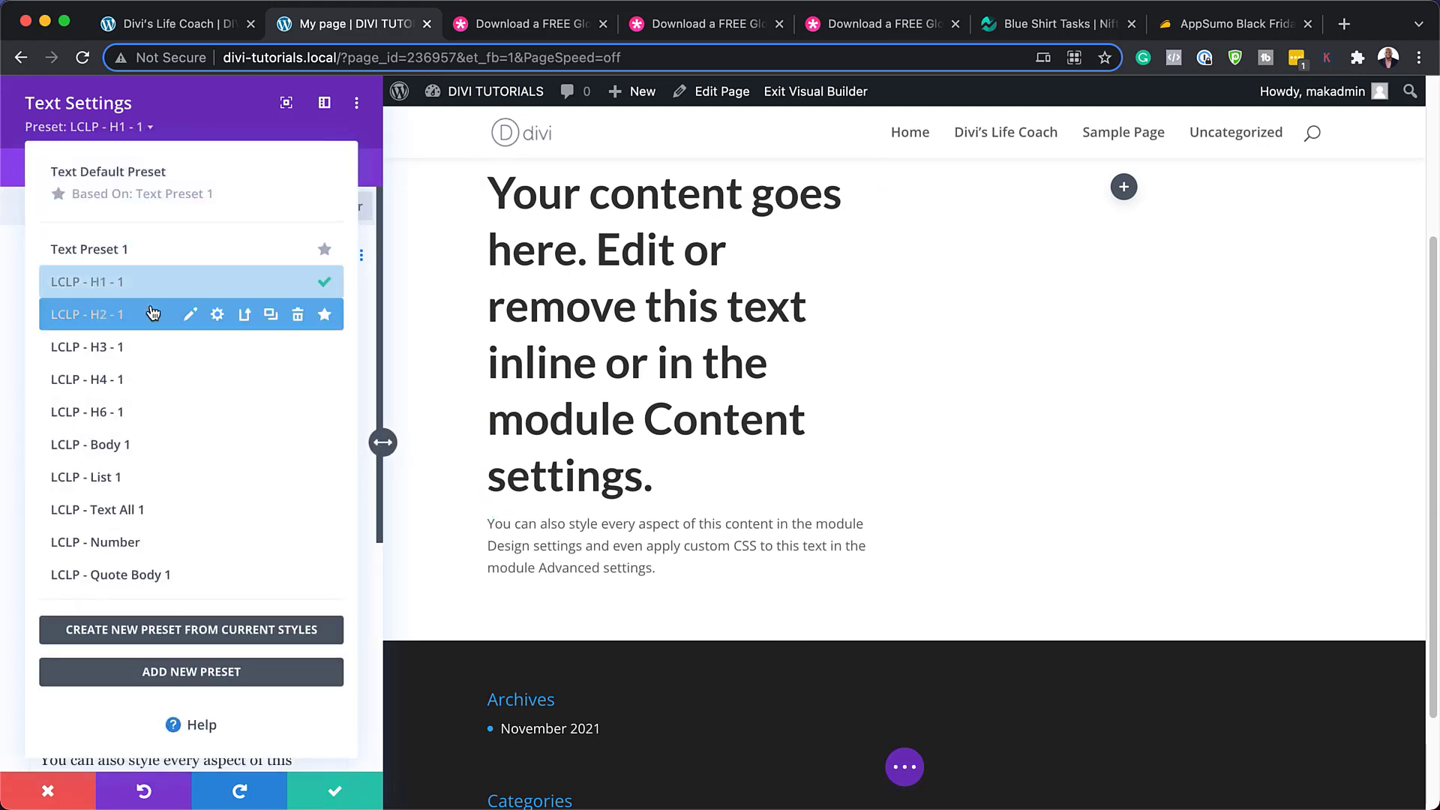
pyautogui.click(87, 315)
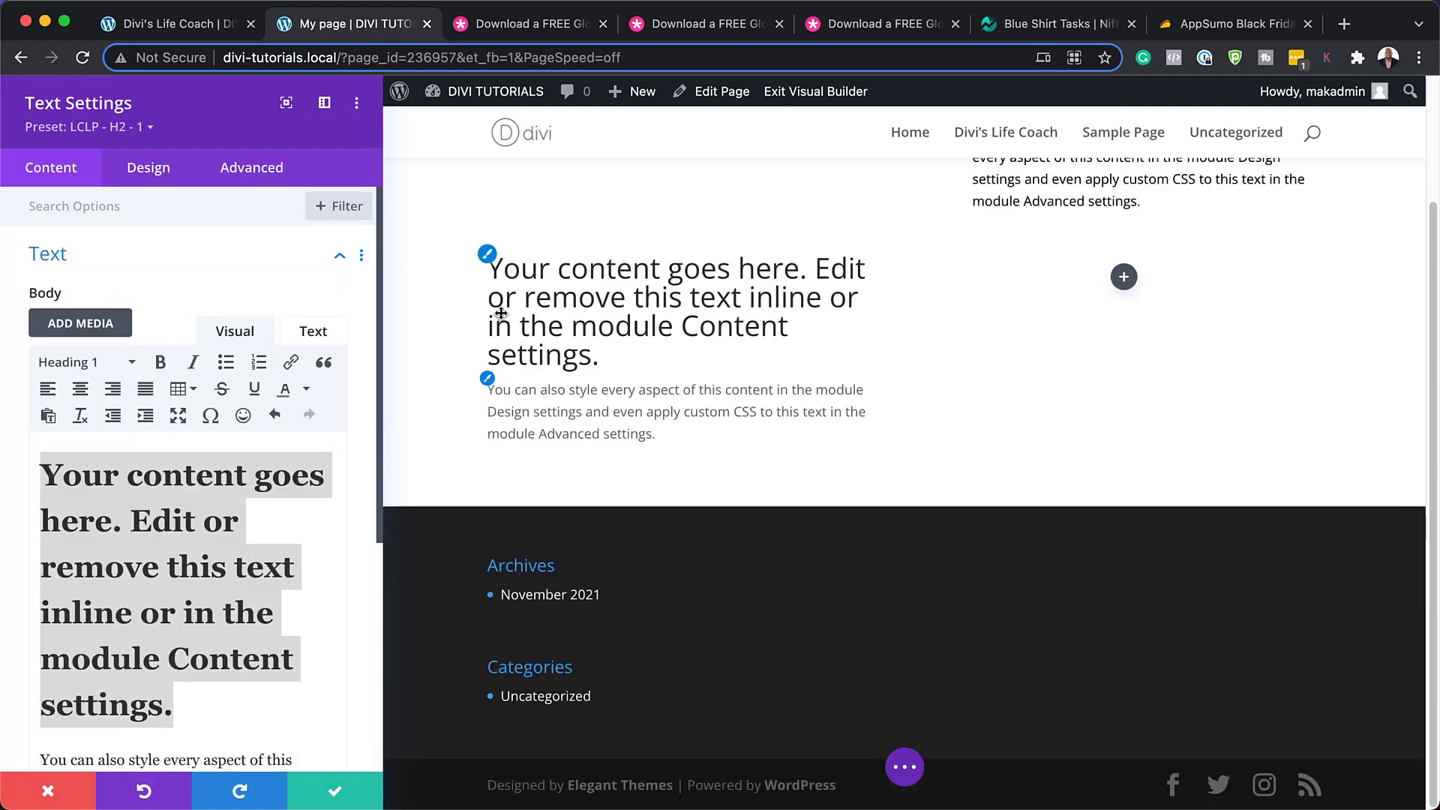
pyautogui.click(134, 130)
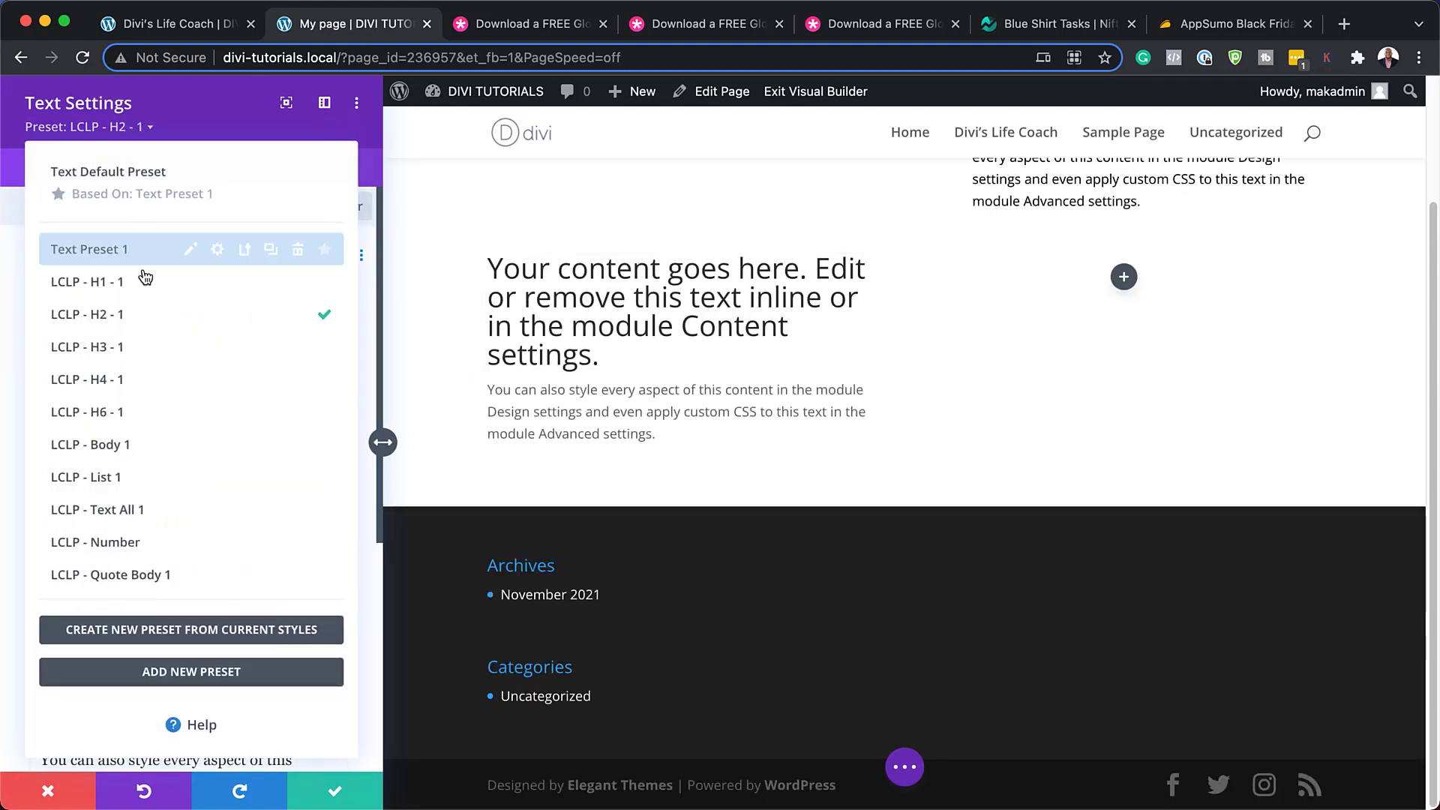
pyautogui.click(150, 339)
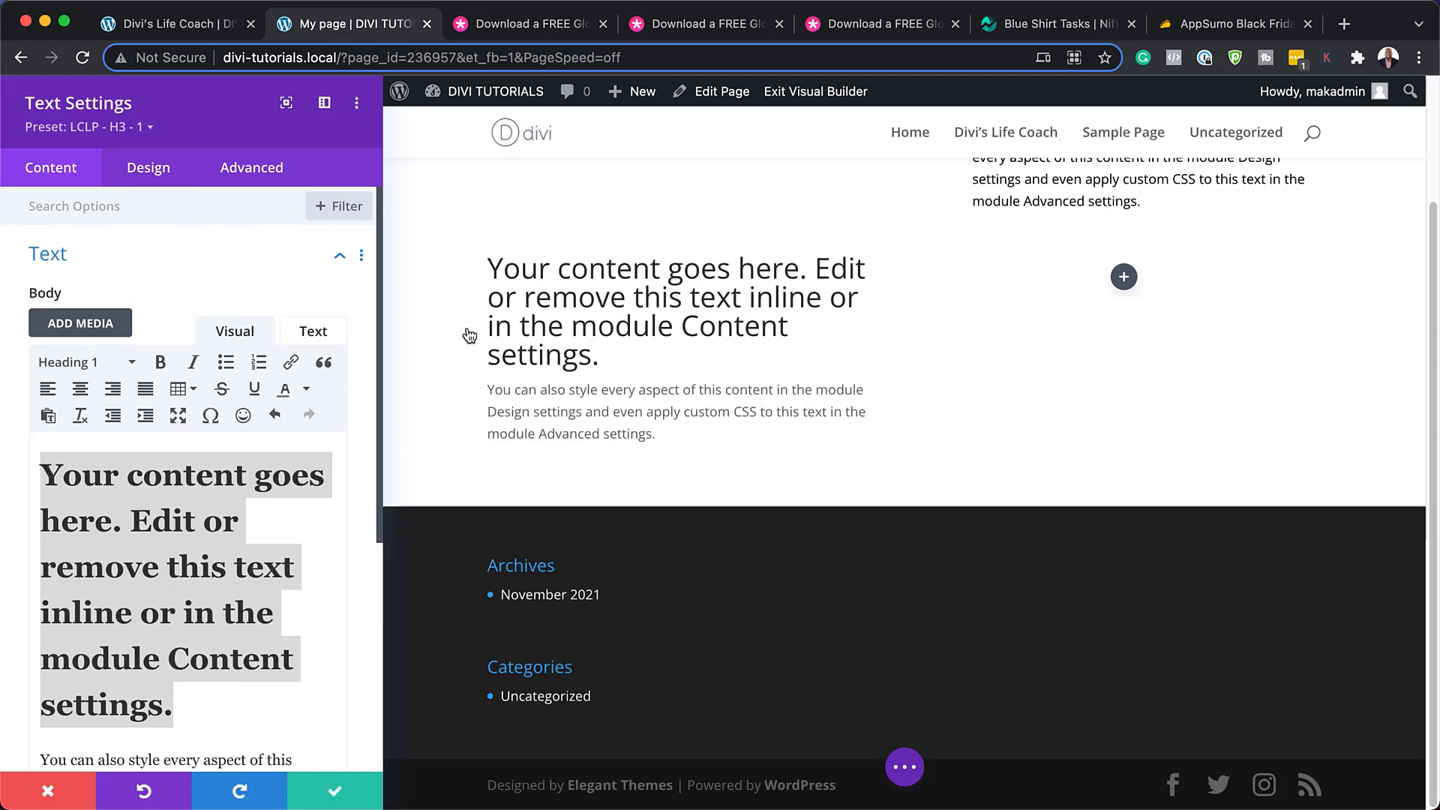
pyautogui.click(47, 795)
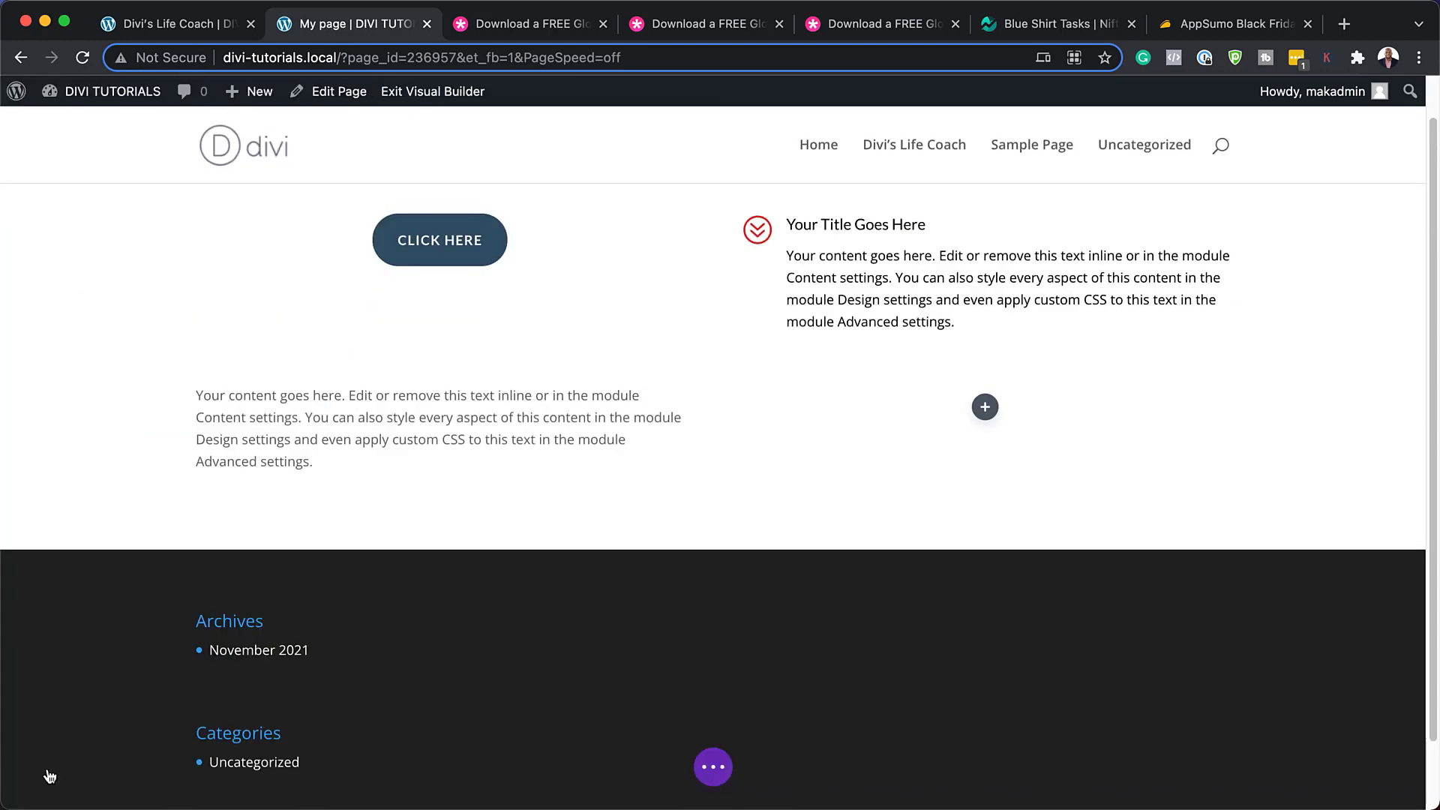
pyautogui.moveTo(645, 352)
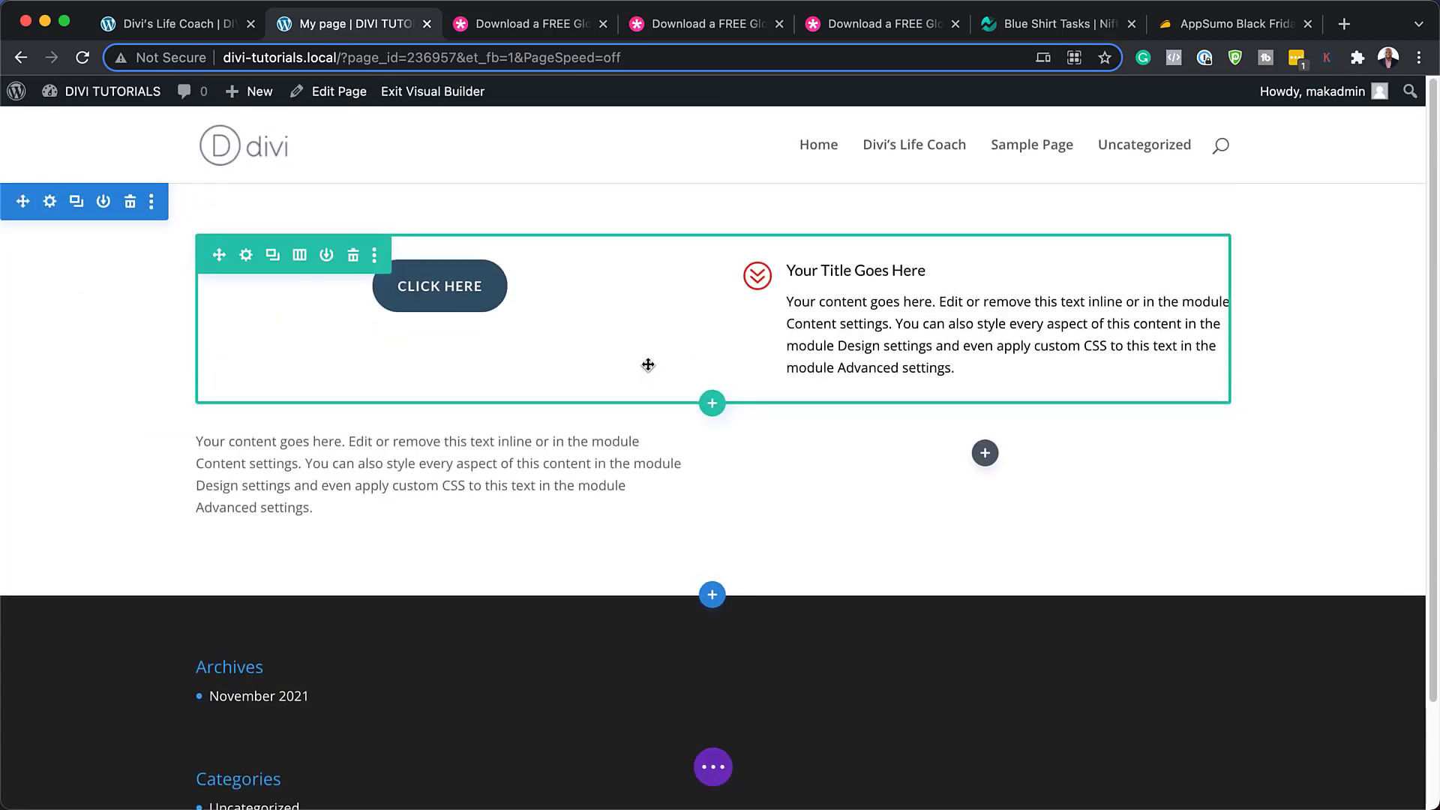
pyautogui.moveTo(623, 442)
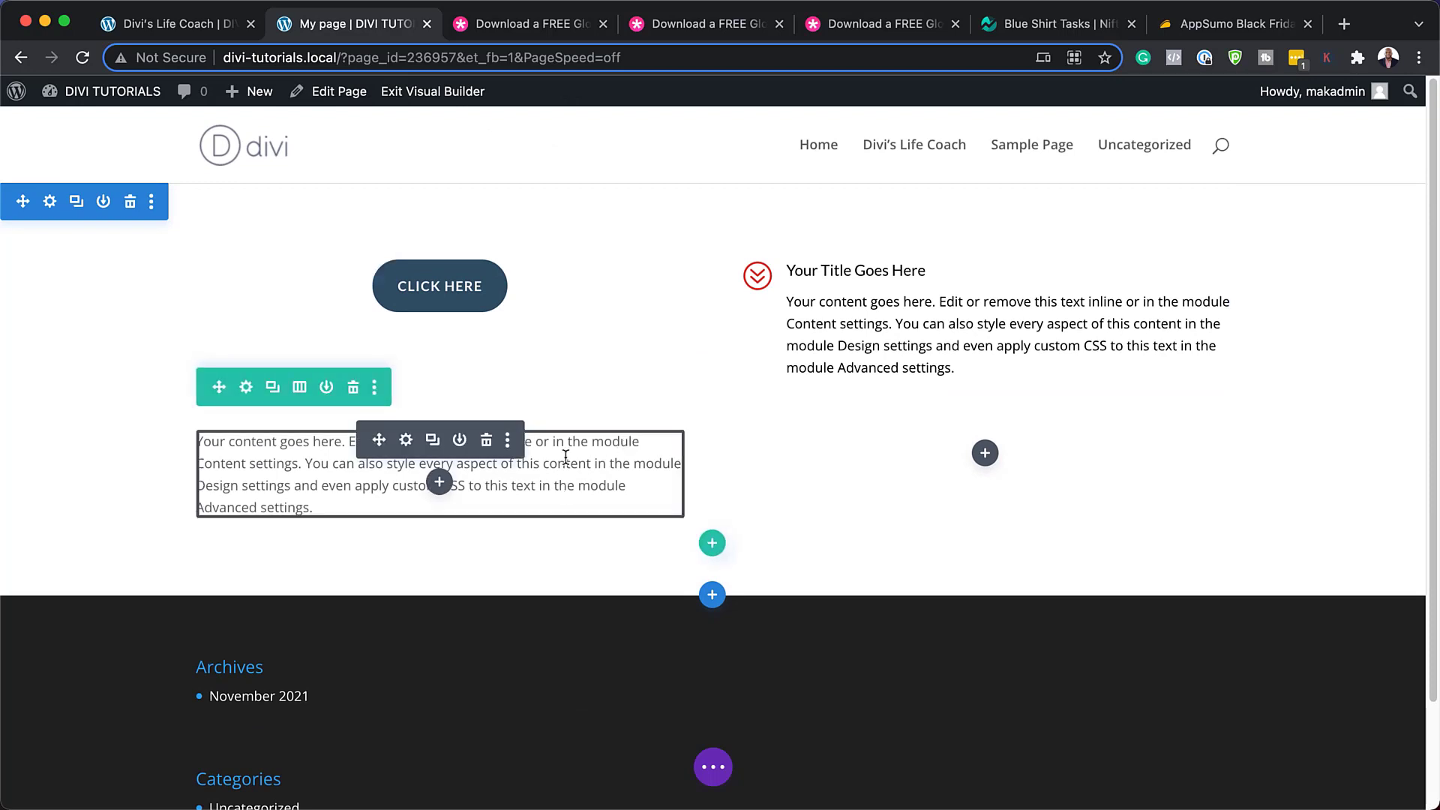
pyautogui.click(713, 768)
pyautogui.click(522, 768)
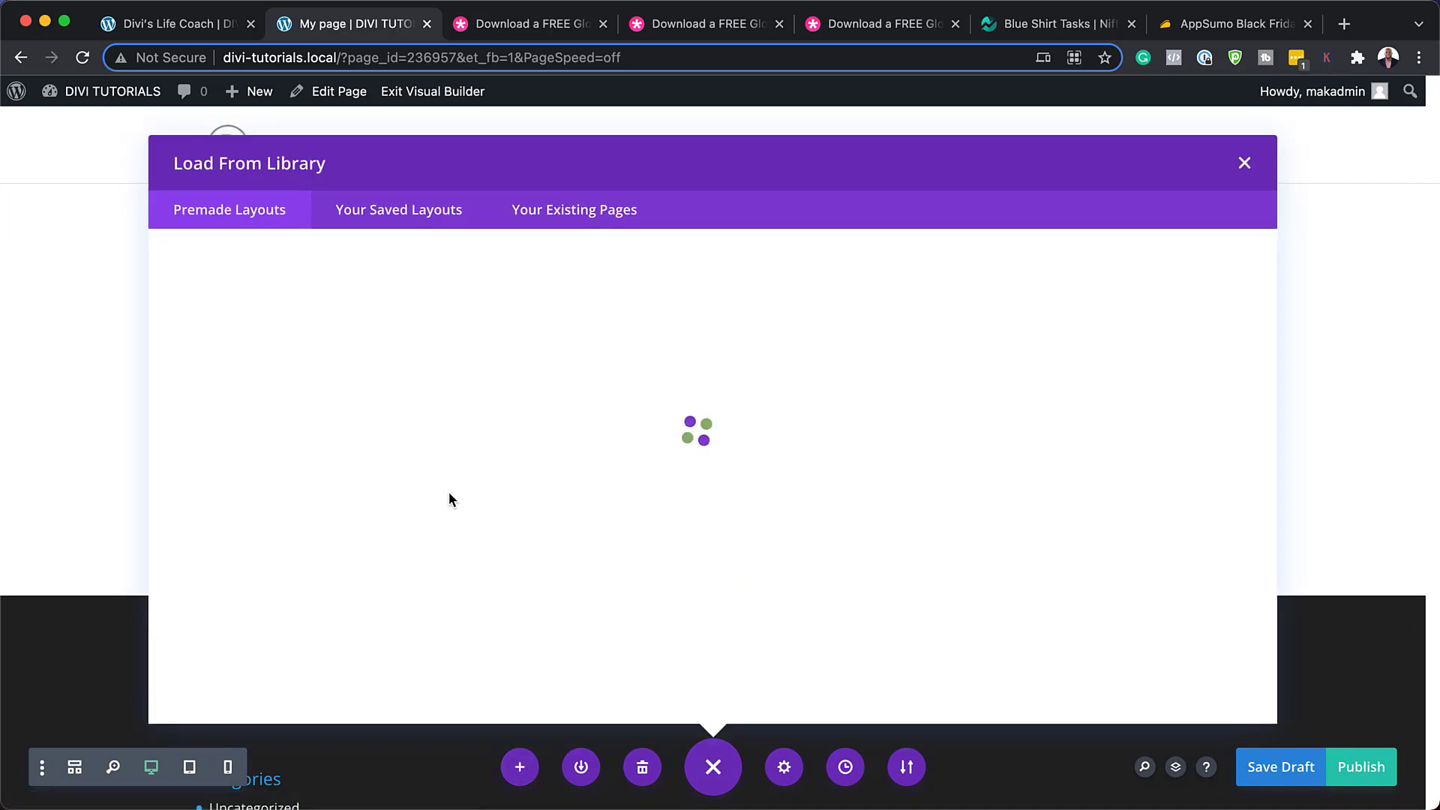
pyautogui.click(323, 363)
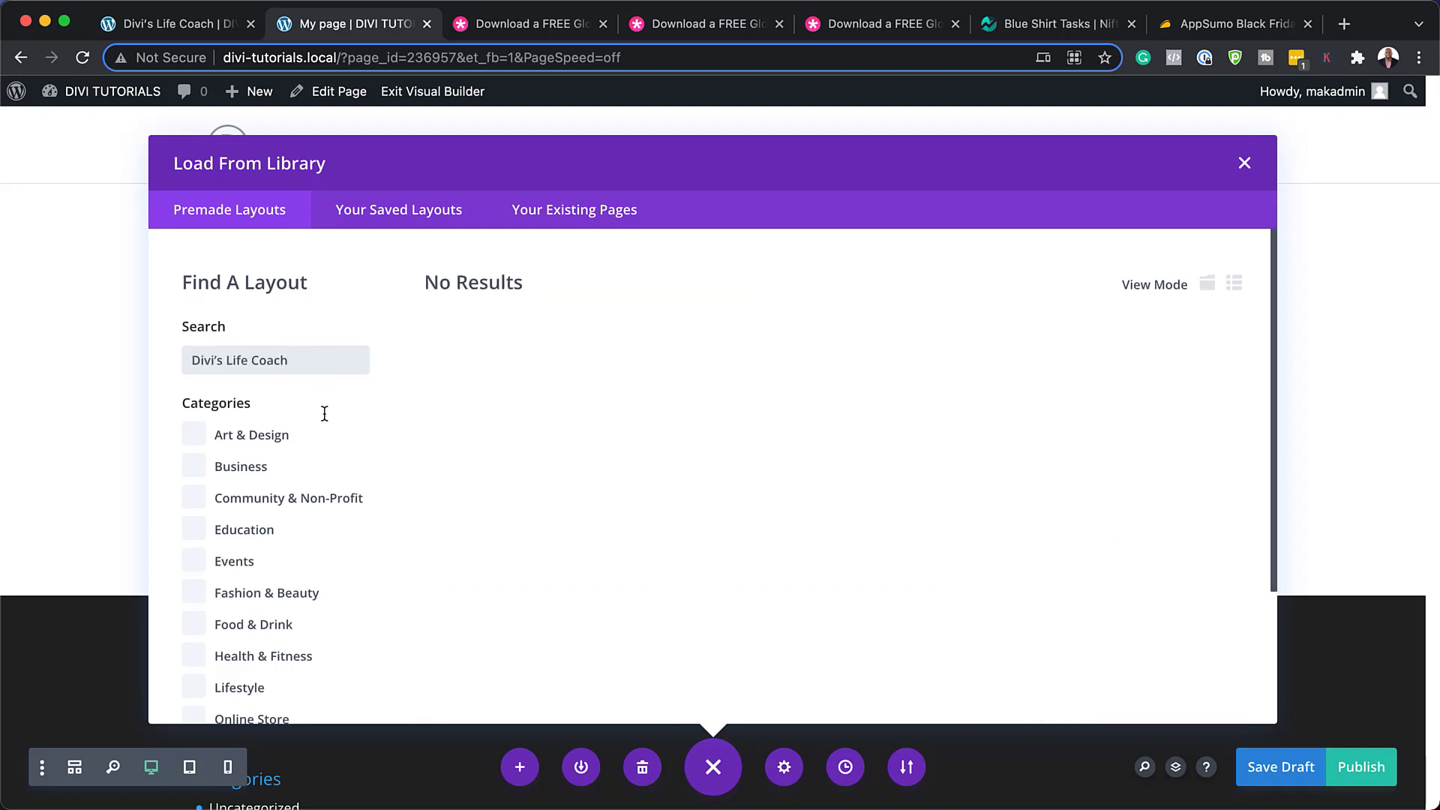
pyautogui.moveTo(227, 360); pyautogui.dragTo(106, 344)
pyautogui.press('BackSpace')
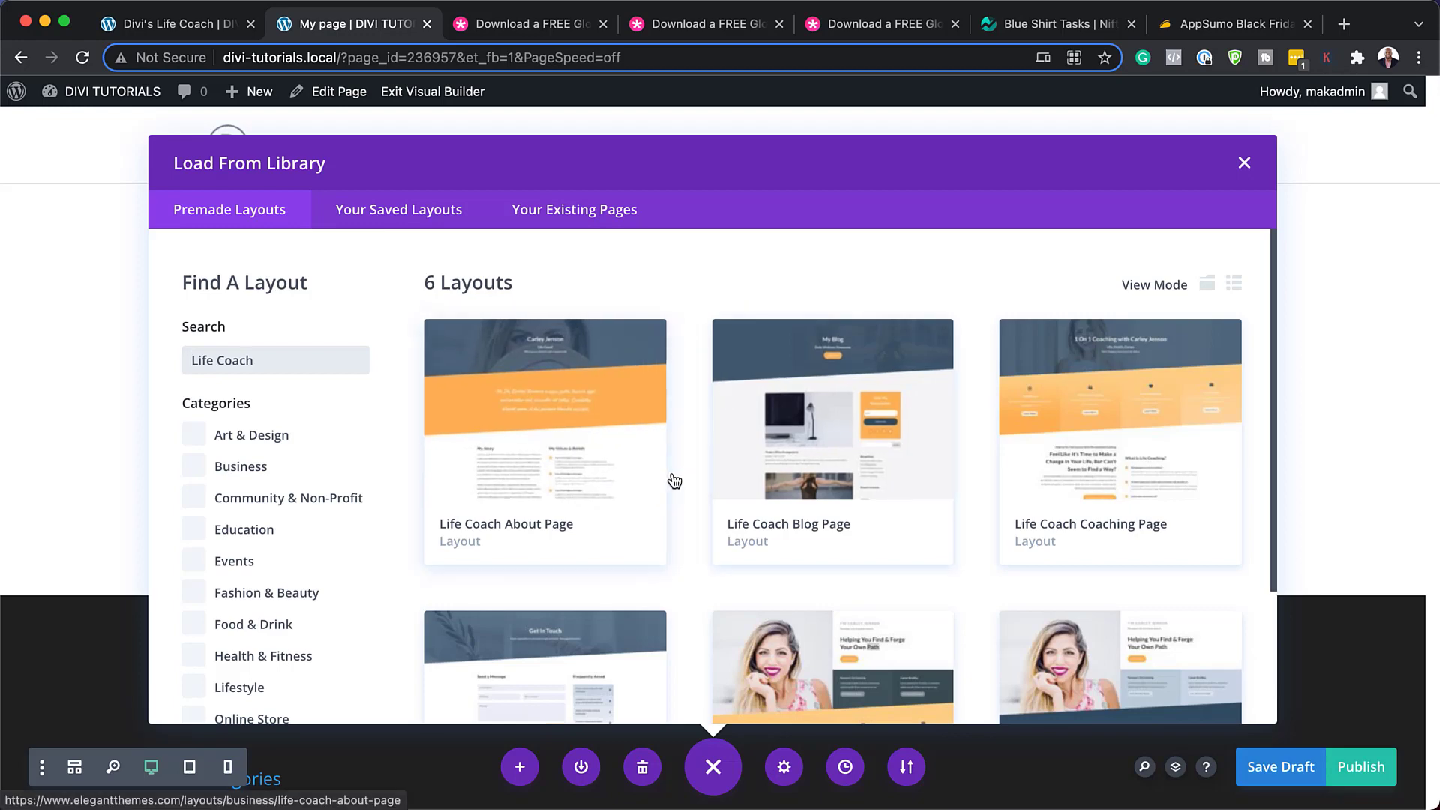
pyautogui.scroll(-3, 674, 481)
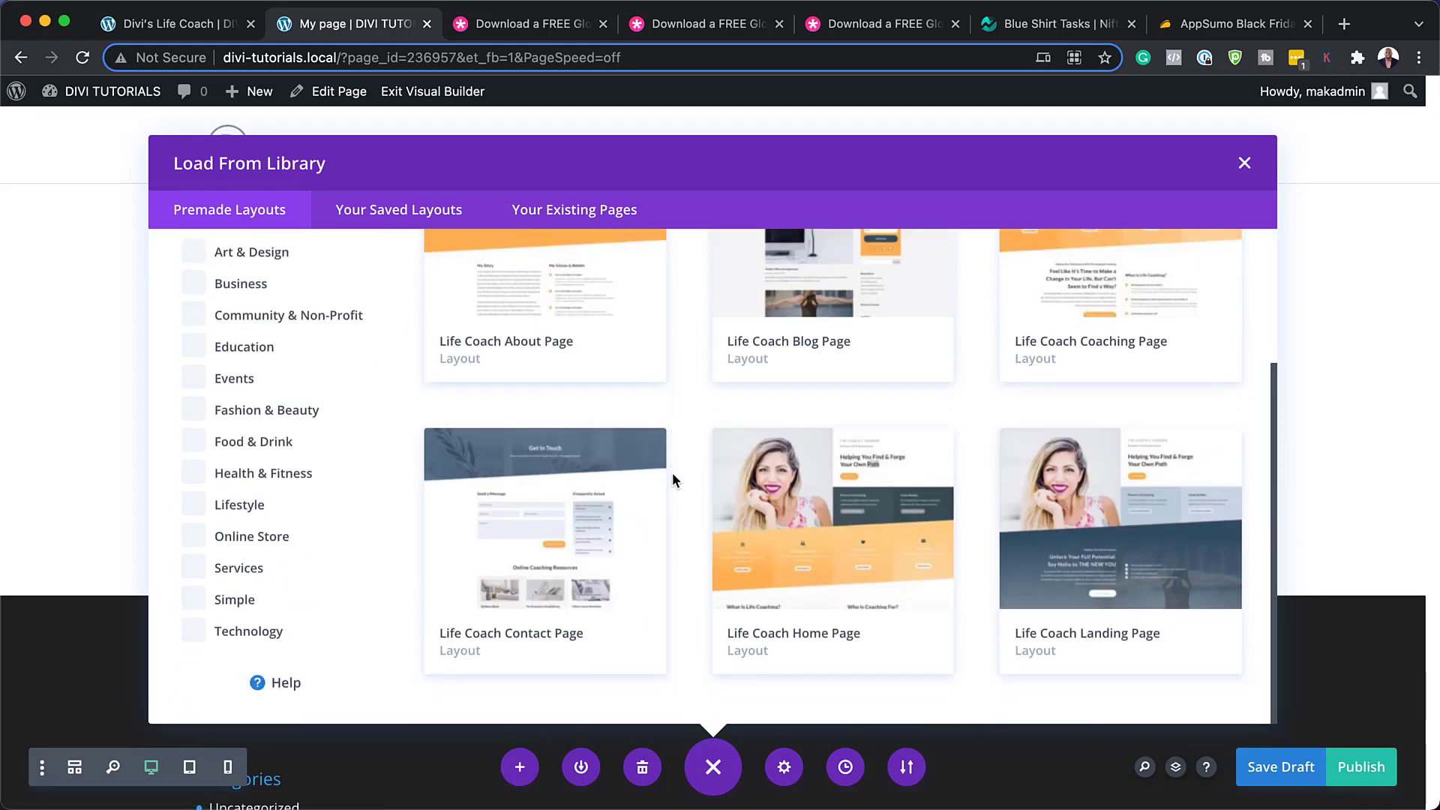
pyautogui.click(855, 501)
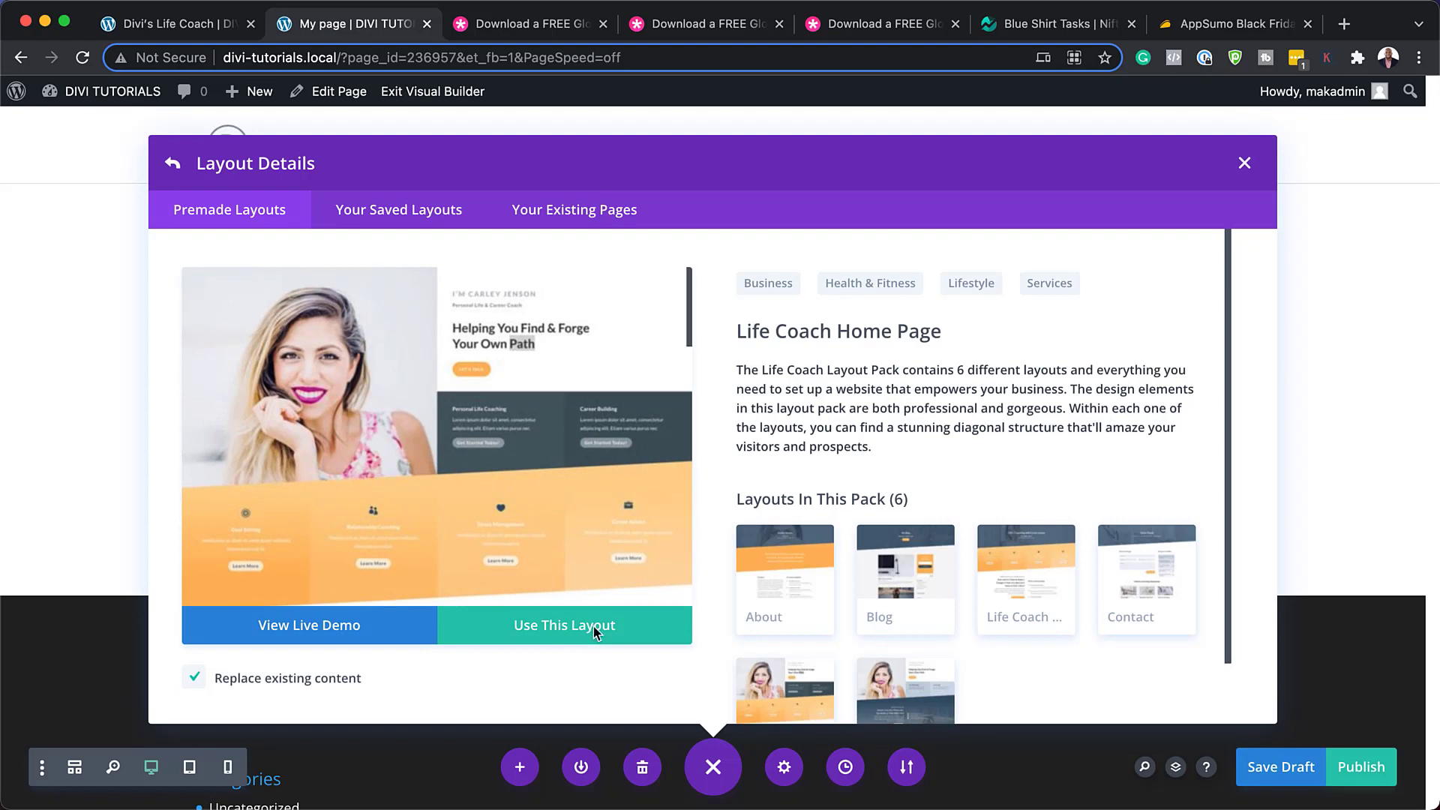
pyautogui.click(595, 633)
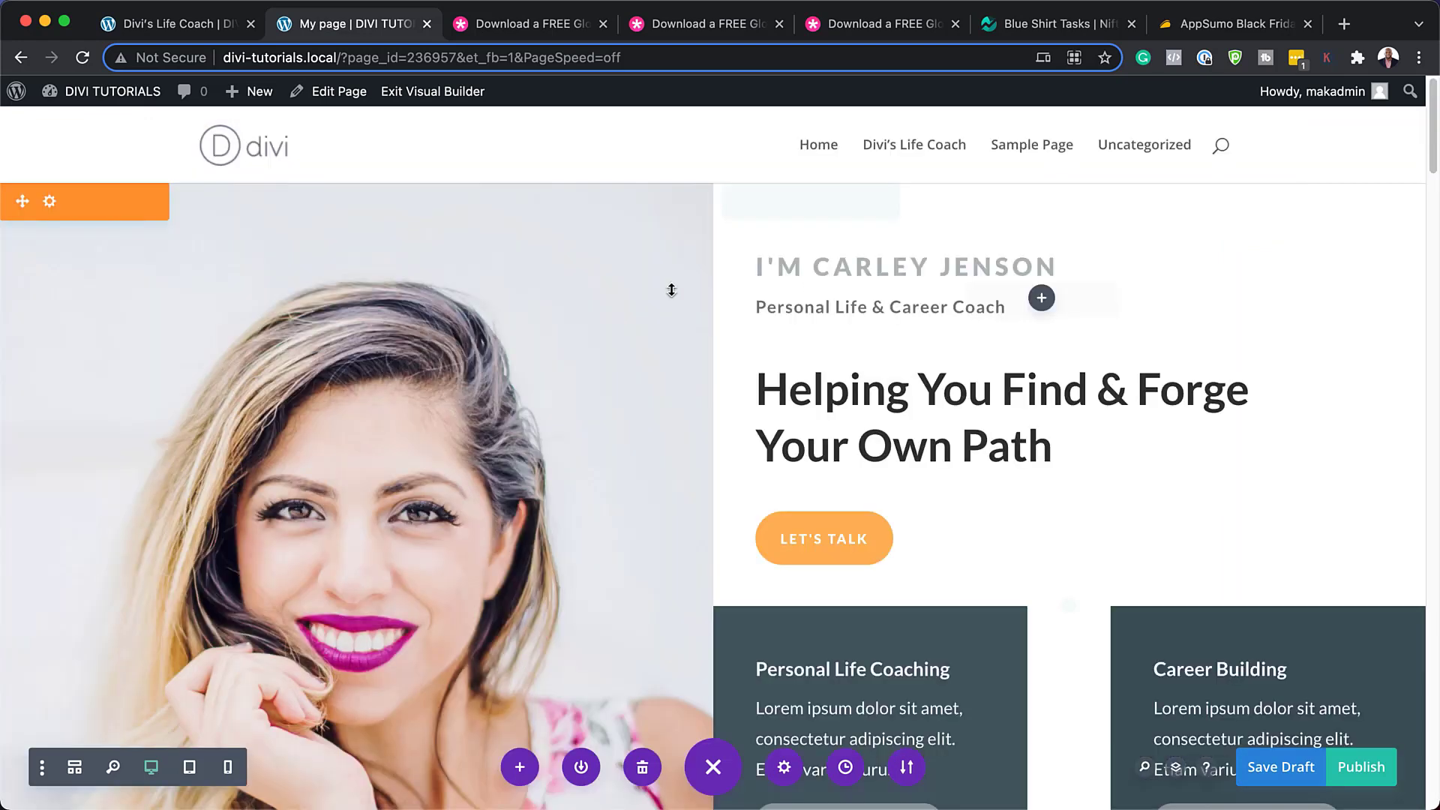
pyautogui.scroll(-15, 1009, 434)
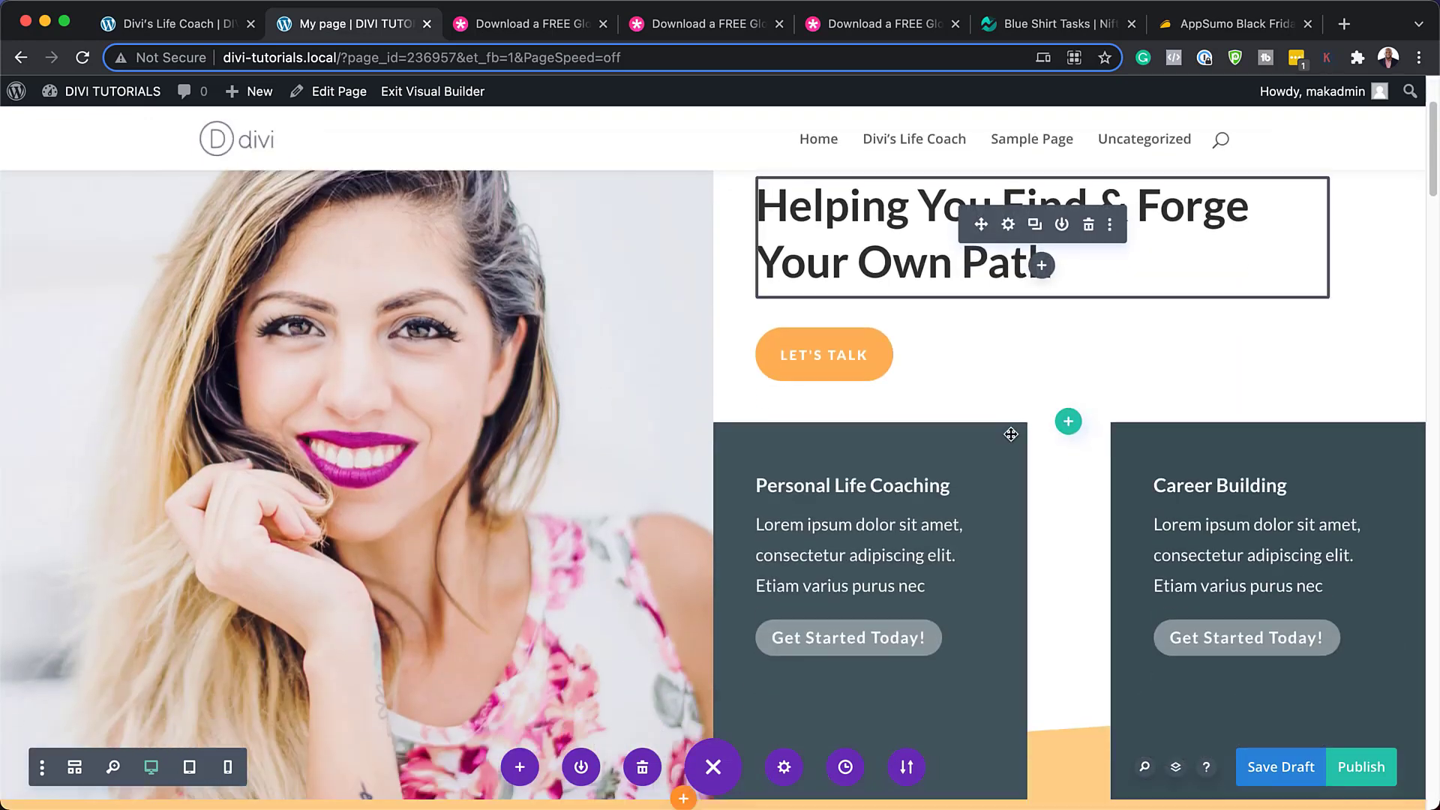
pyautogui.scroll(-15, 1013, 430)
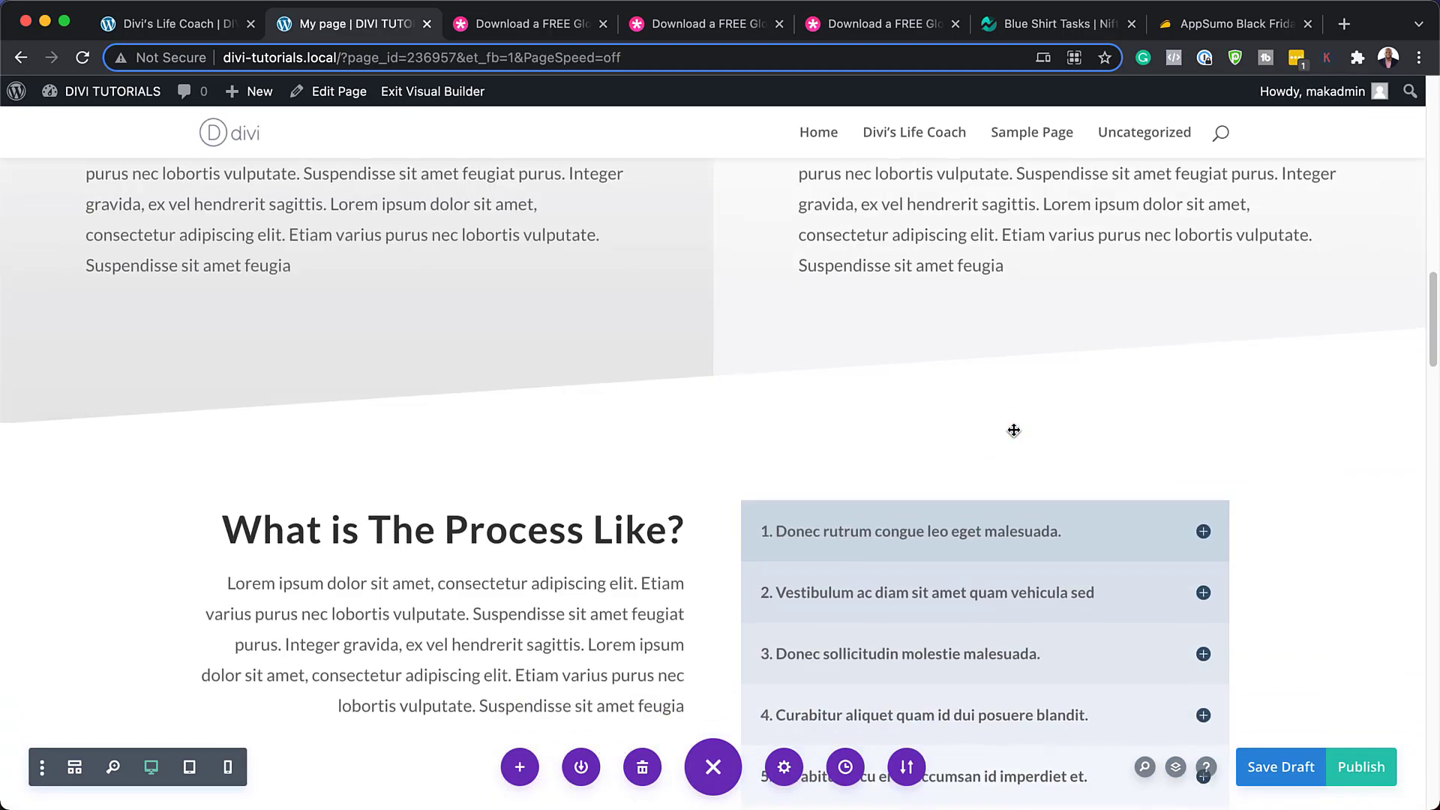
pyautogui.scroll(-15, 1013, 429)
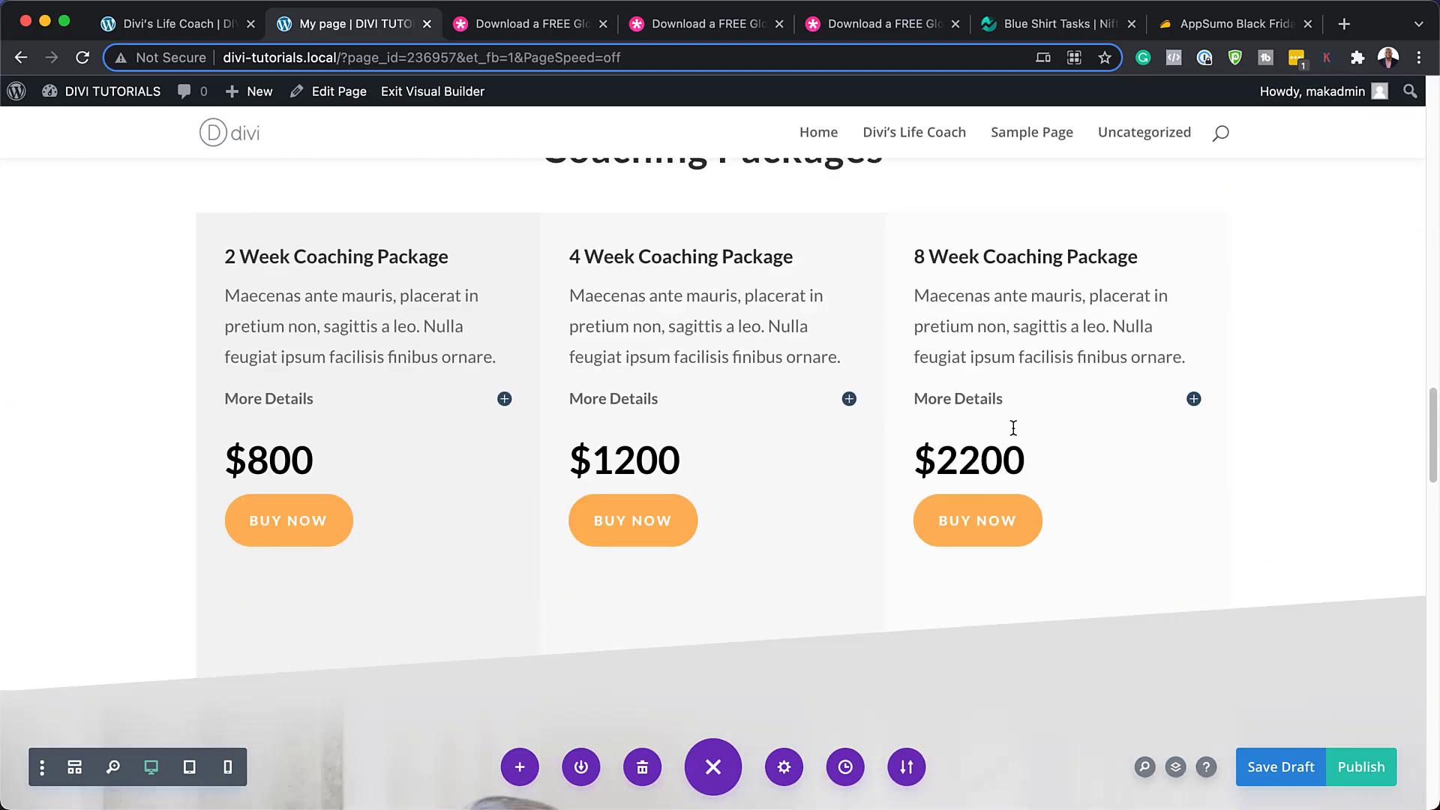
pyautogui.scroll(-5, 1014, 429)
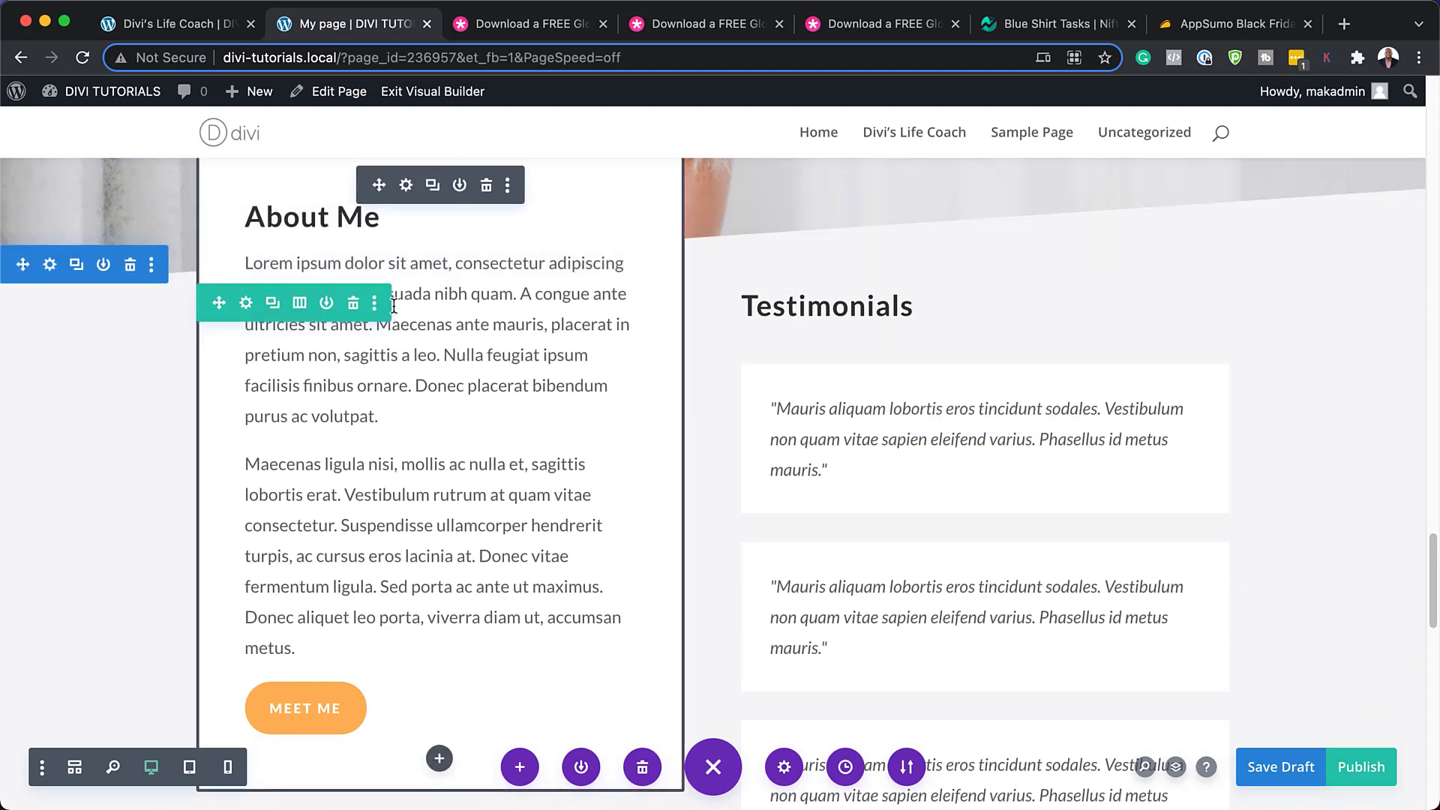
pyautogui.scroll(-10, 633, 614)
pyautogui.scroll(5, 636, 616)
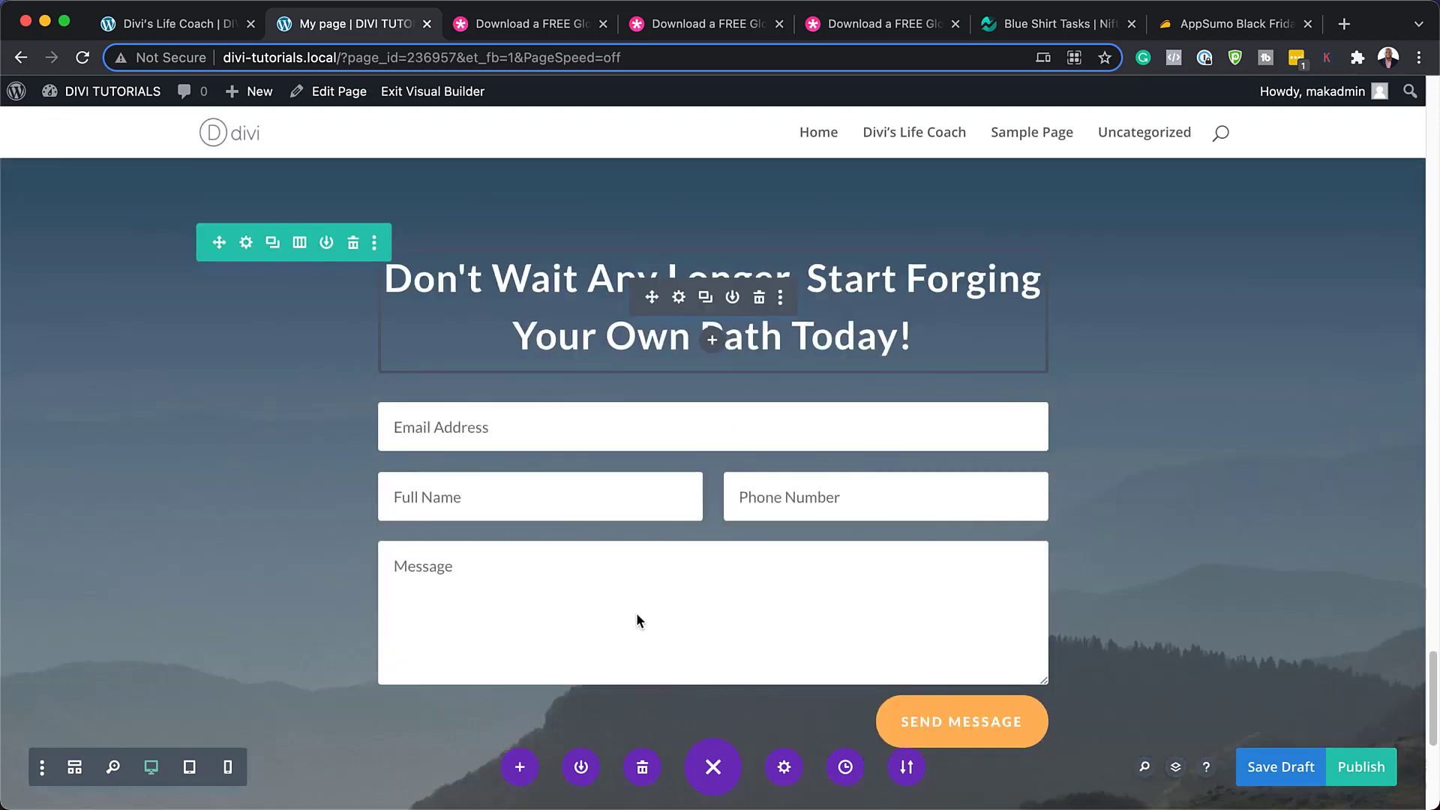
pyautogui.scroll(-6, 689, 615)
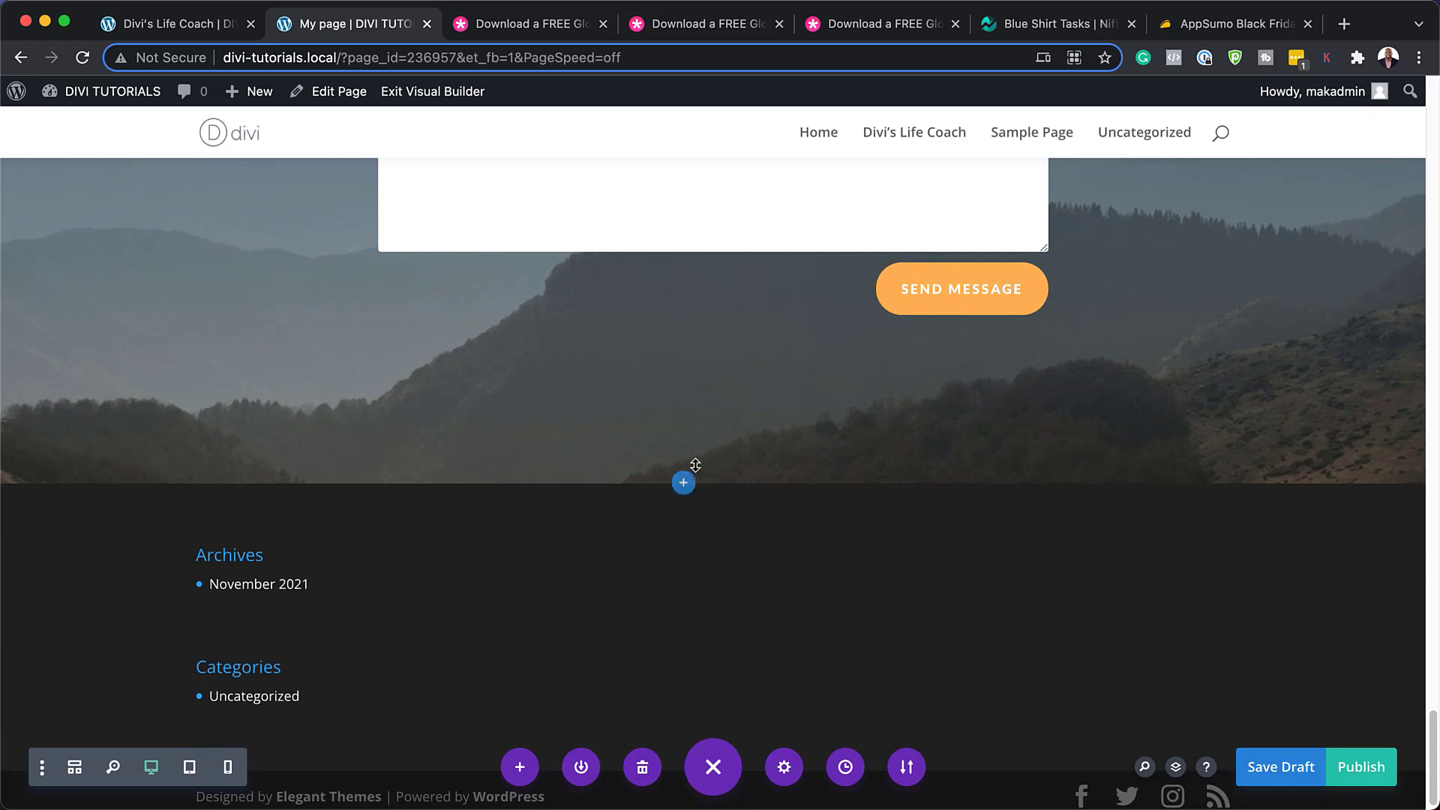
# Add a regular three-column section below the contact form with an LCLP - Button 5 button in the first column.
pyautogui.click(685, 484)
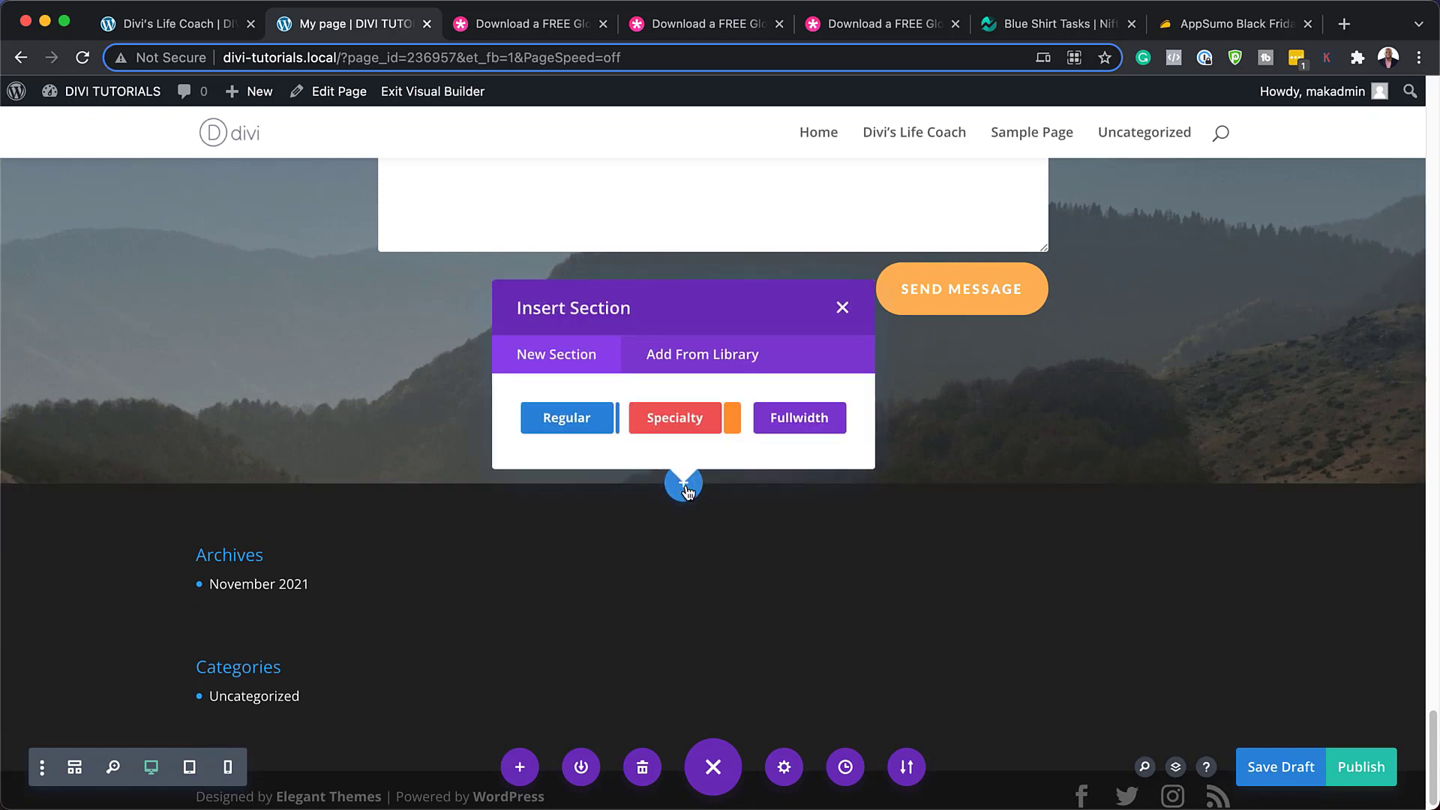
pyautogui.click(564, 420)
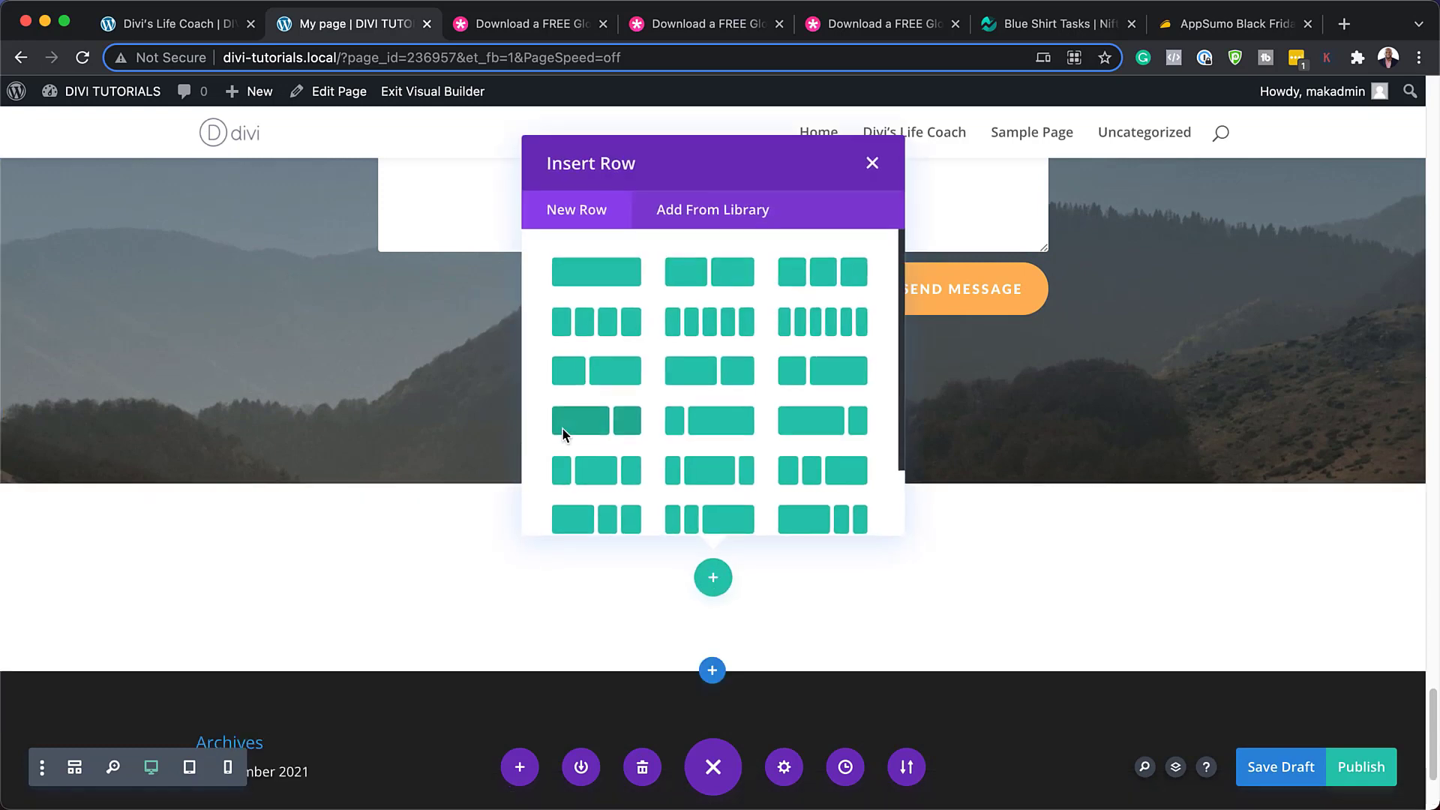
pyautogui.click(821, 283)
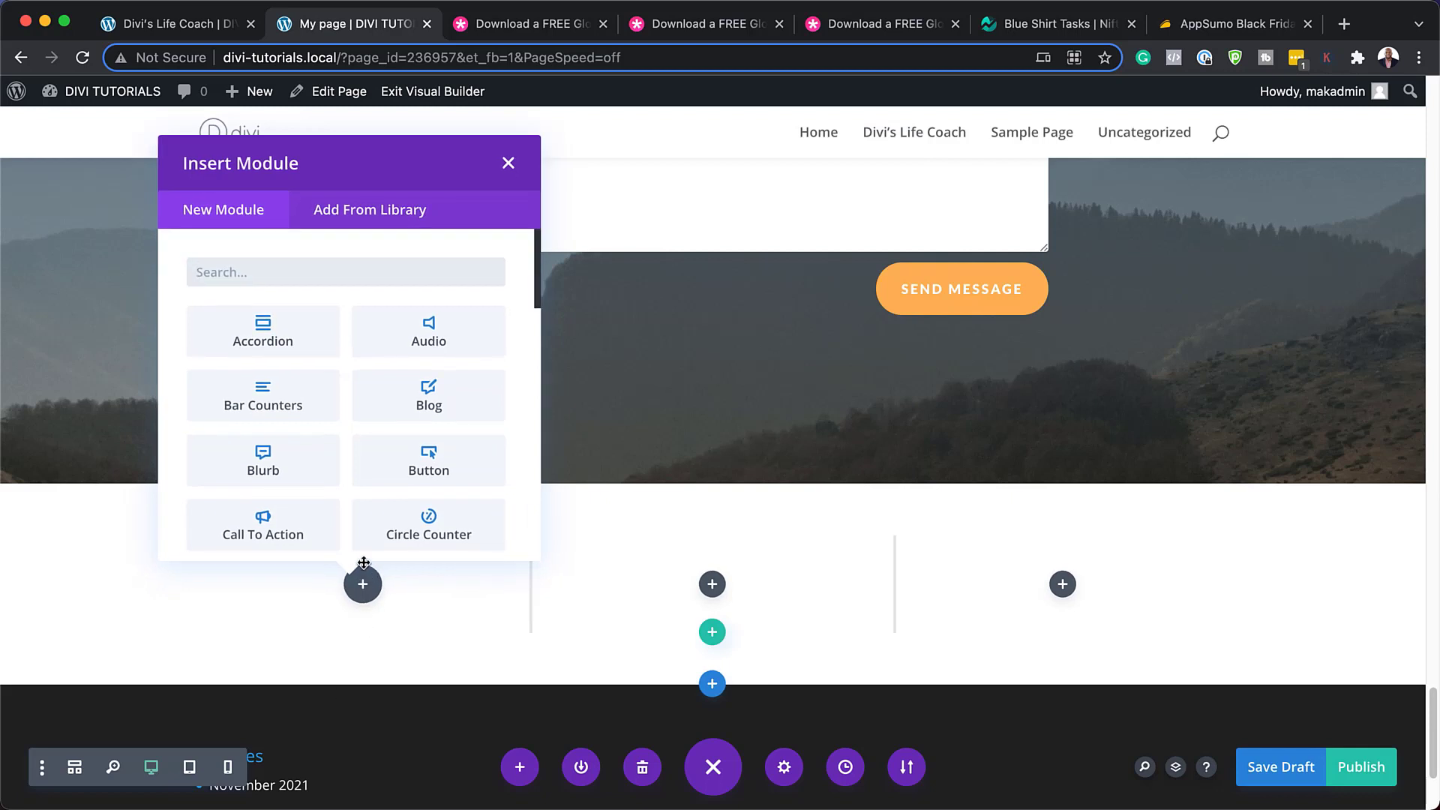
pyautogui.write('butt')
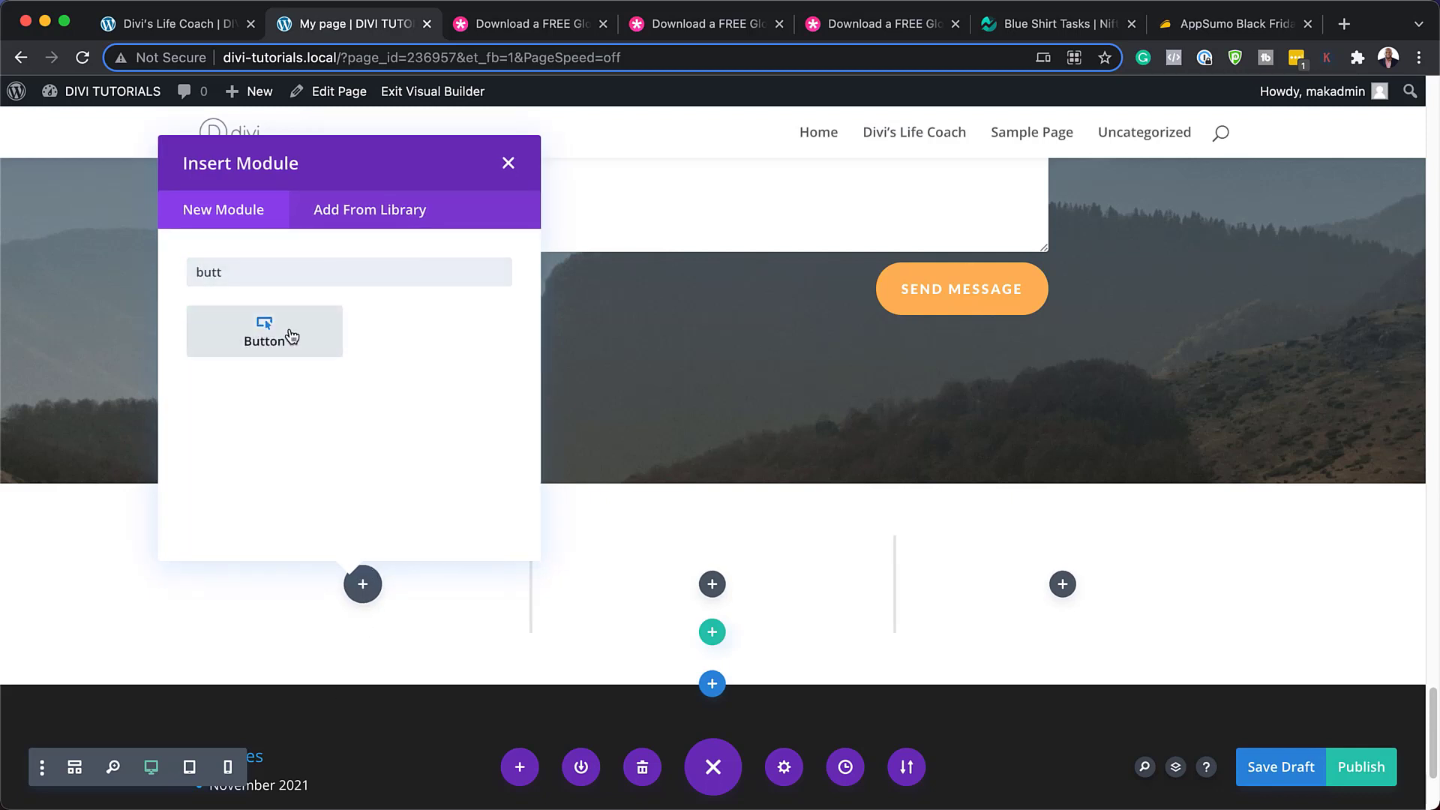
pyautogui.click(292, 336)
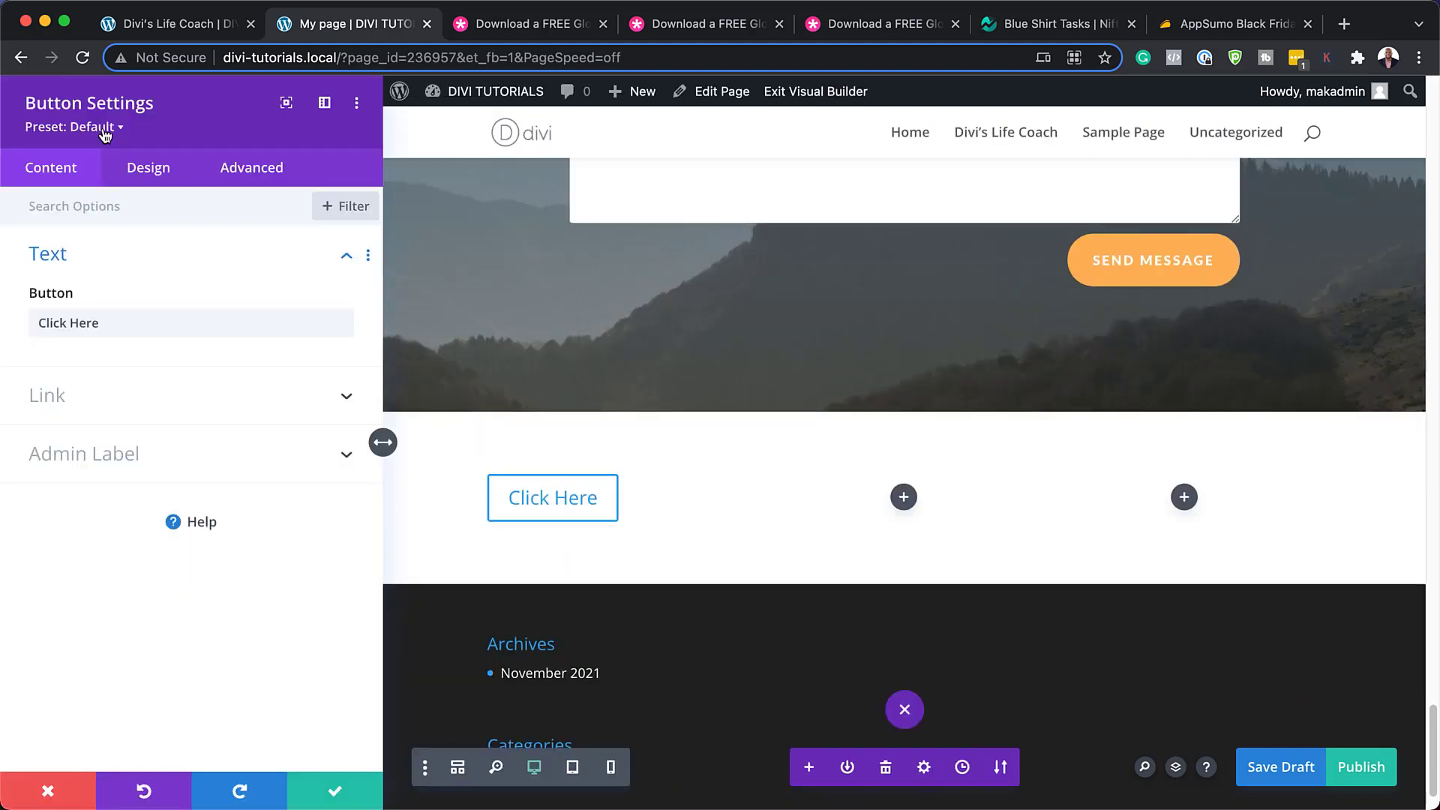
pyautogui.click(105, 129)
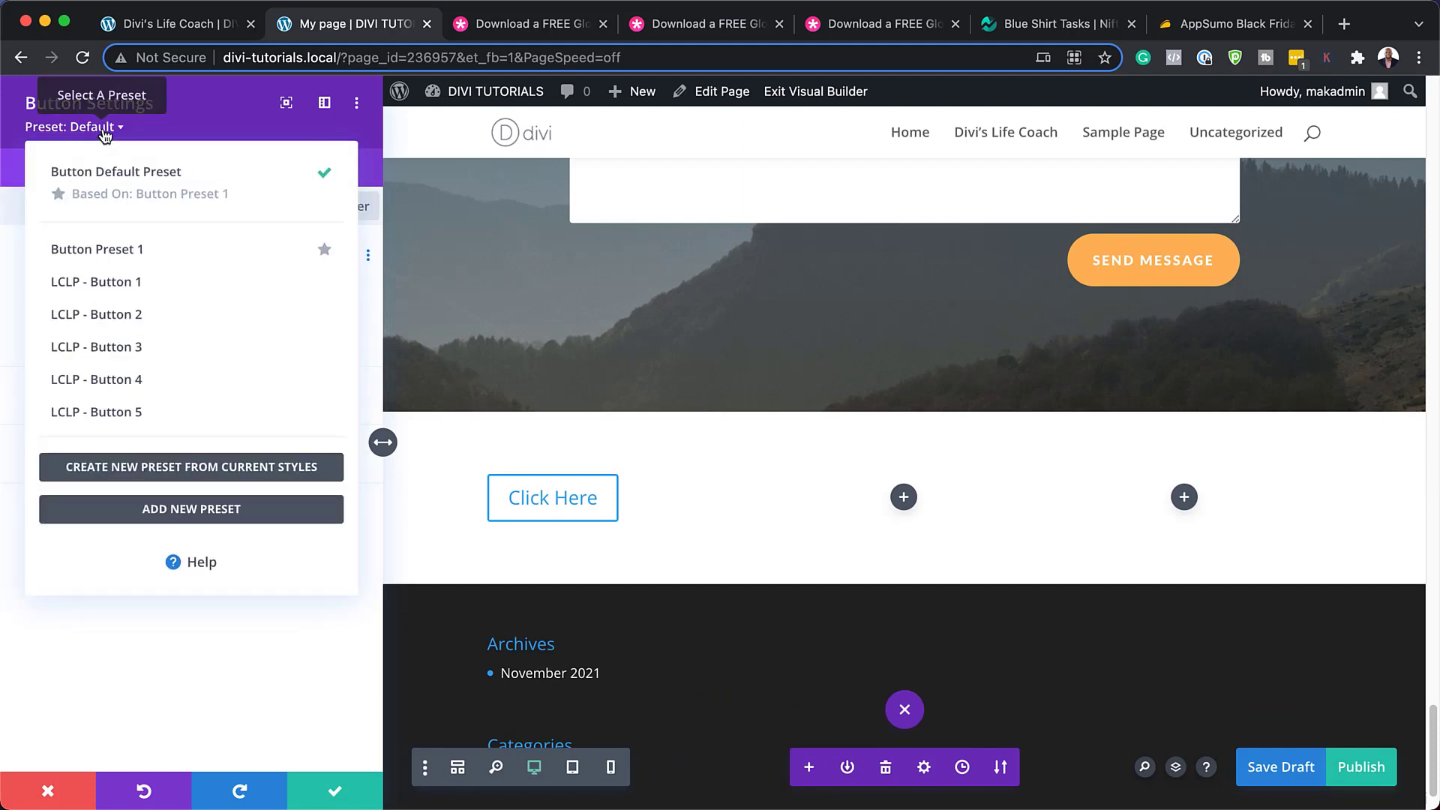
pyautogui.click(160, 412)
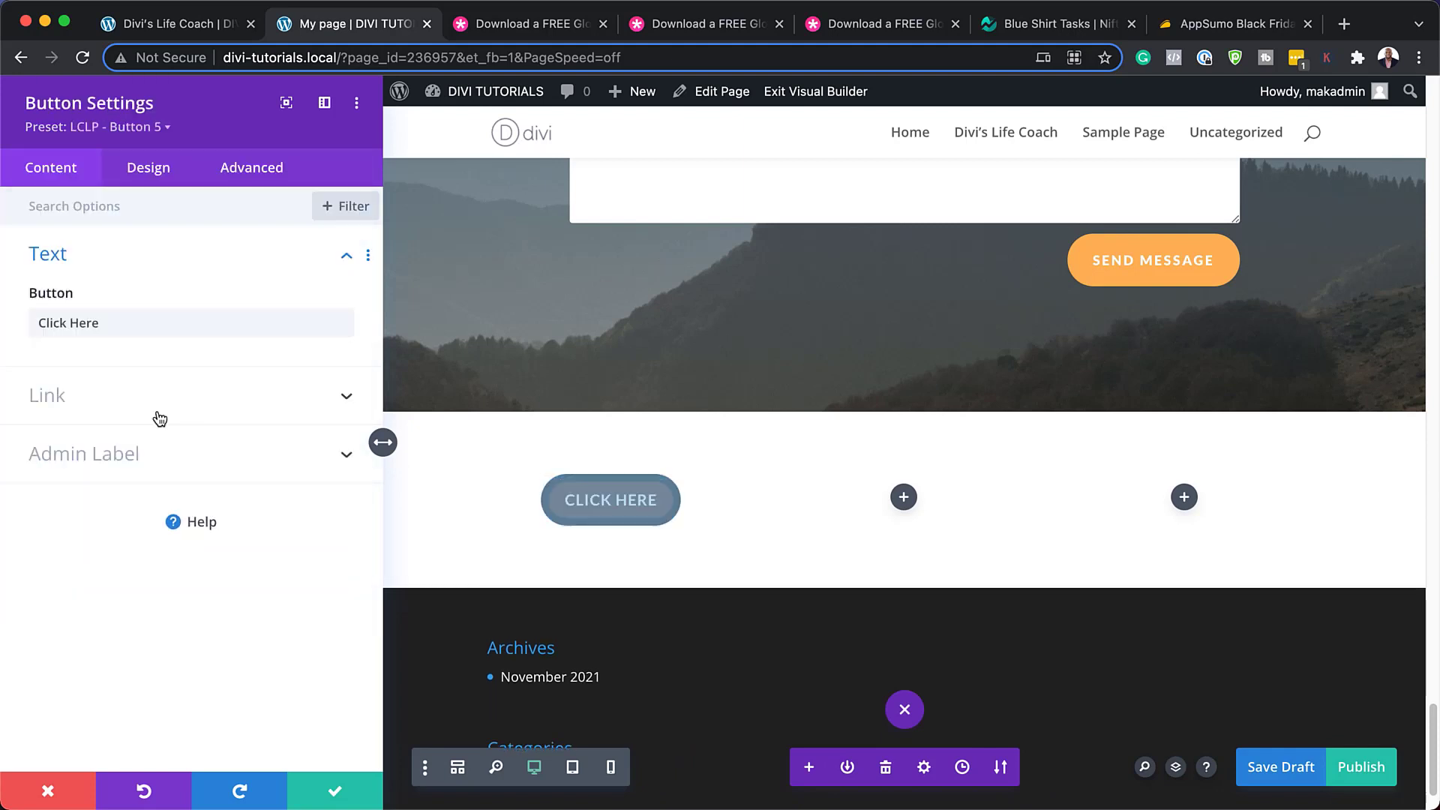
pyautogui.click(339, 794)
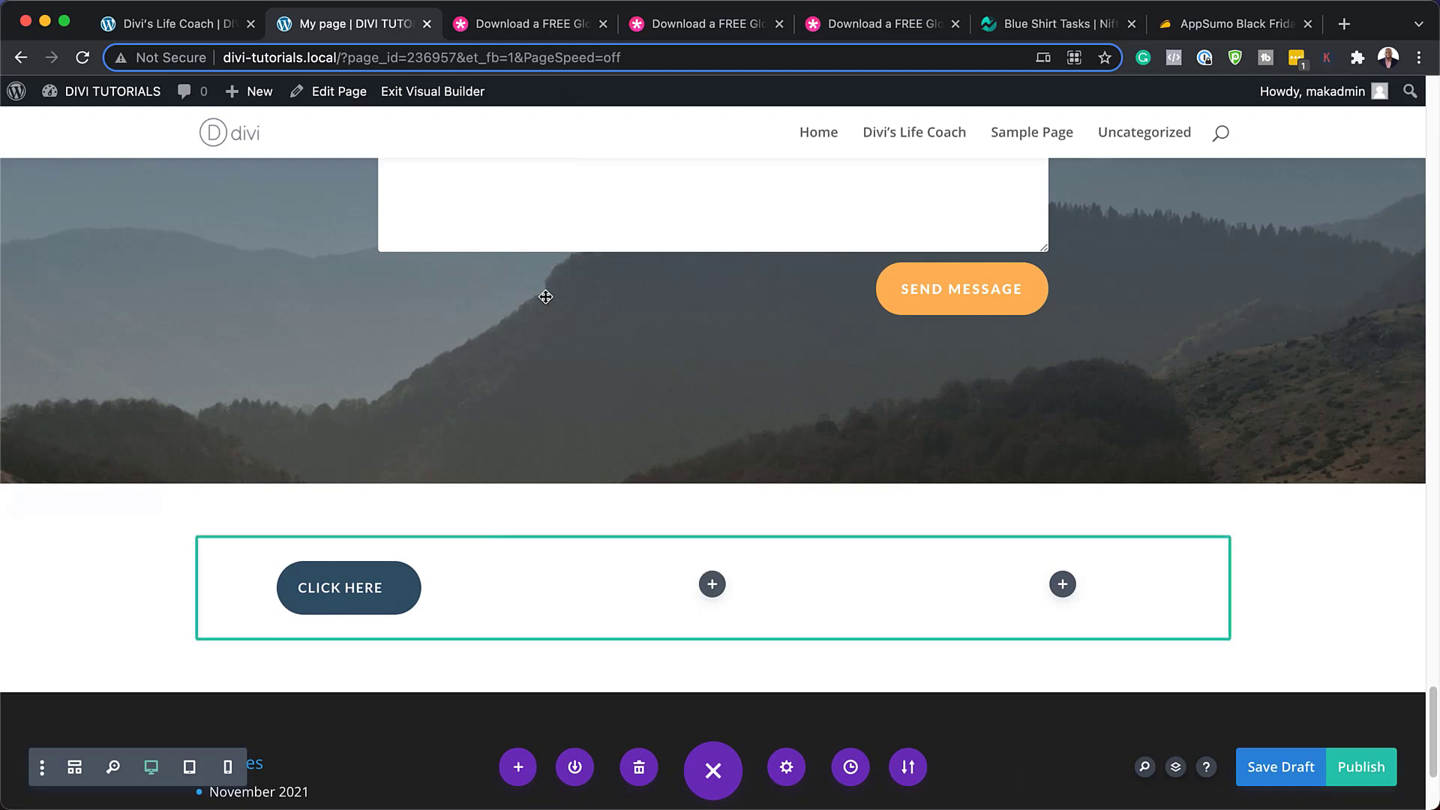
# Add a second button in the middle column styled with the LCLP - Button 4 preset.
pyautogui.scroll(1, 585, 402)
pyautogui.scroll(1, 585, 401)
pyautogui.scroll(-4, 495, 620)
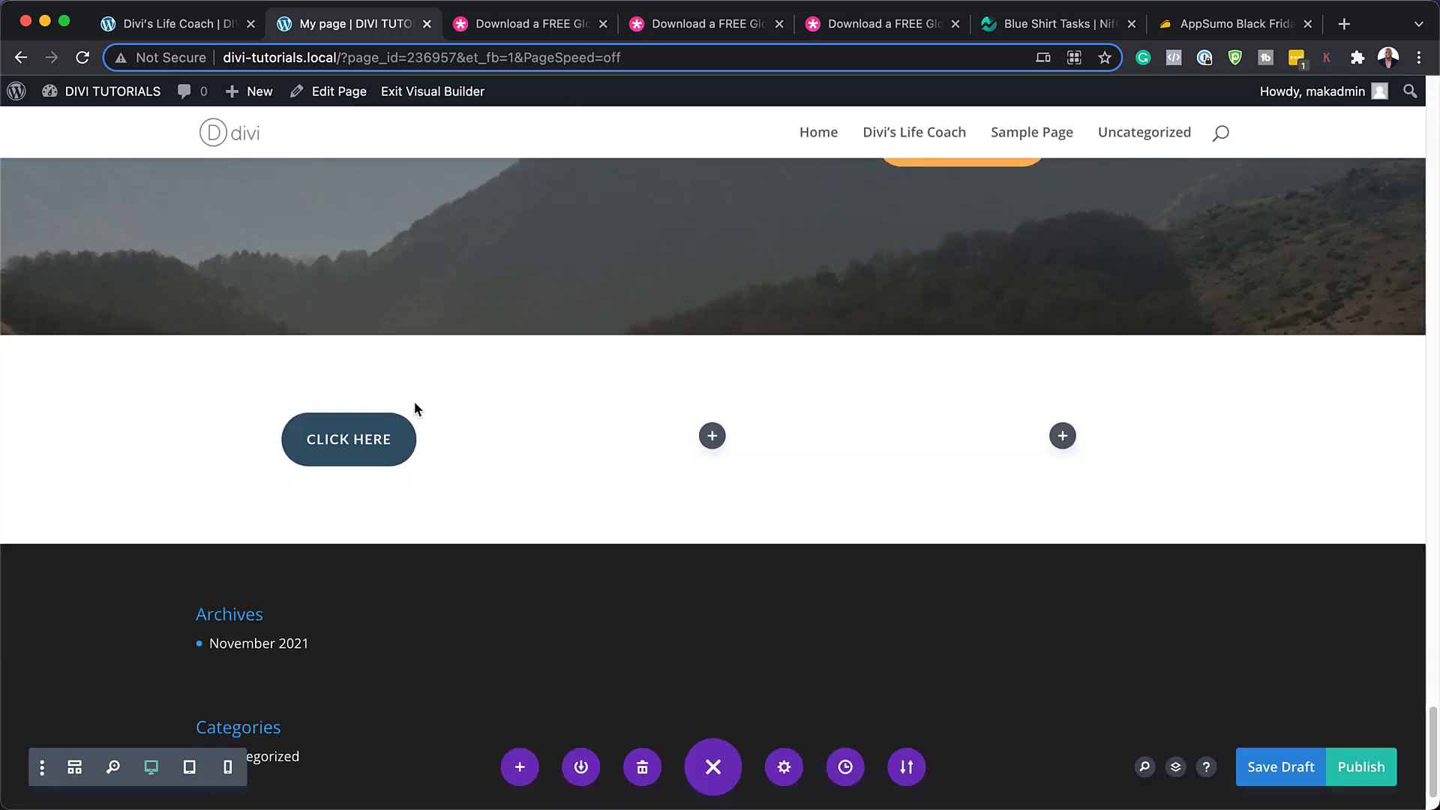
pyautogui.click(713, 437)
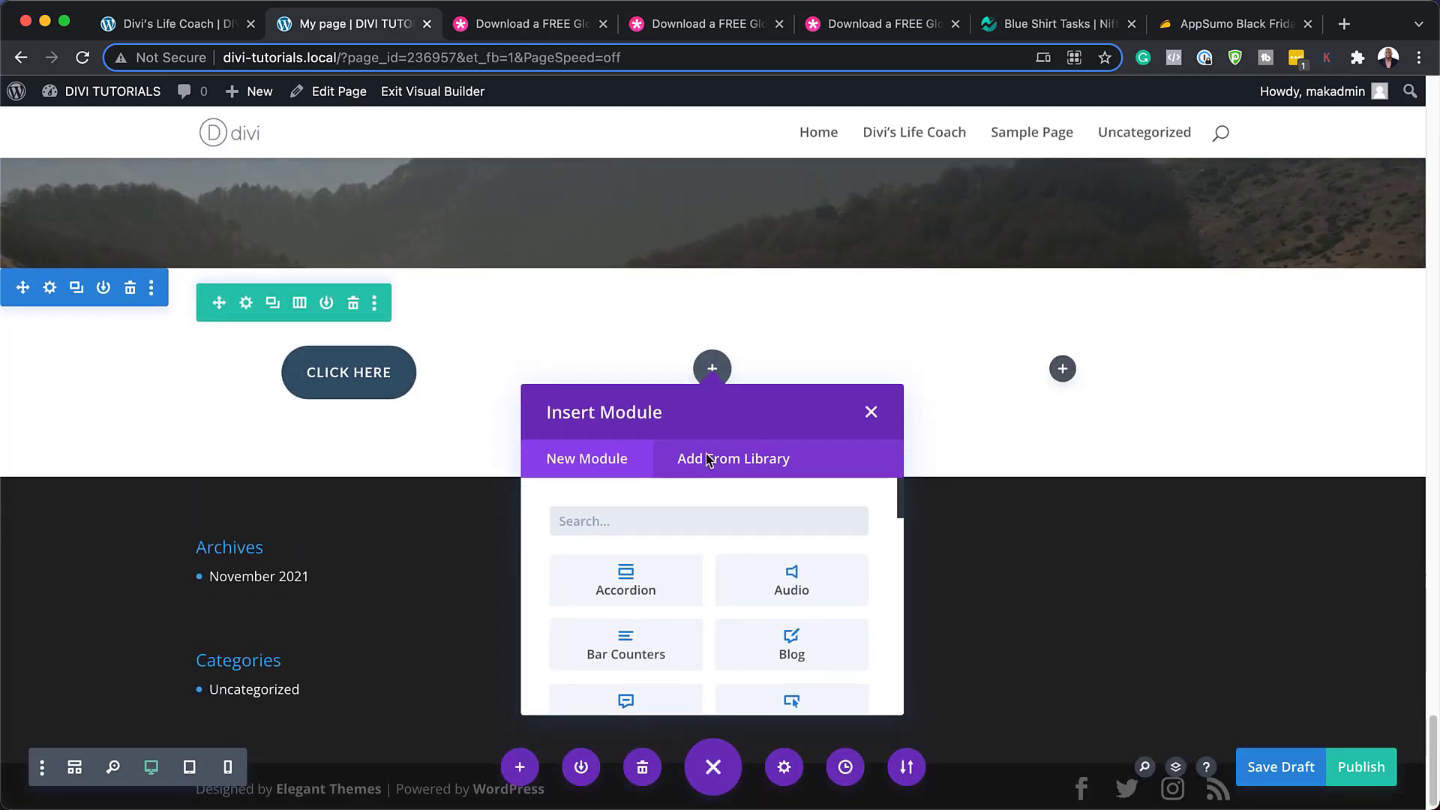
pyautogui.write('te')
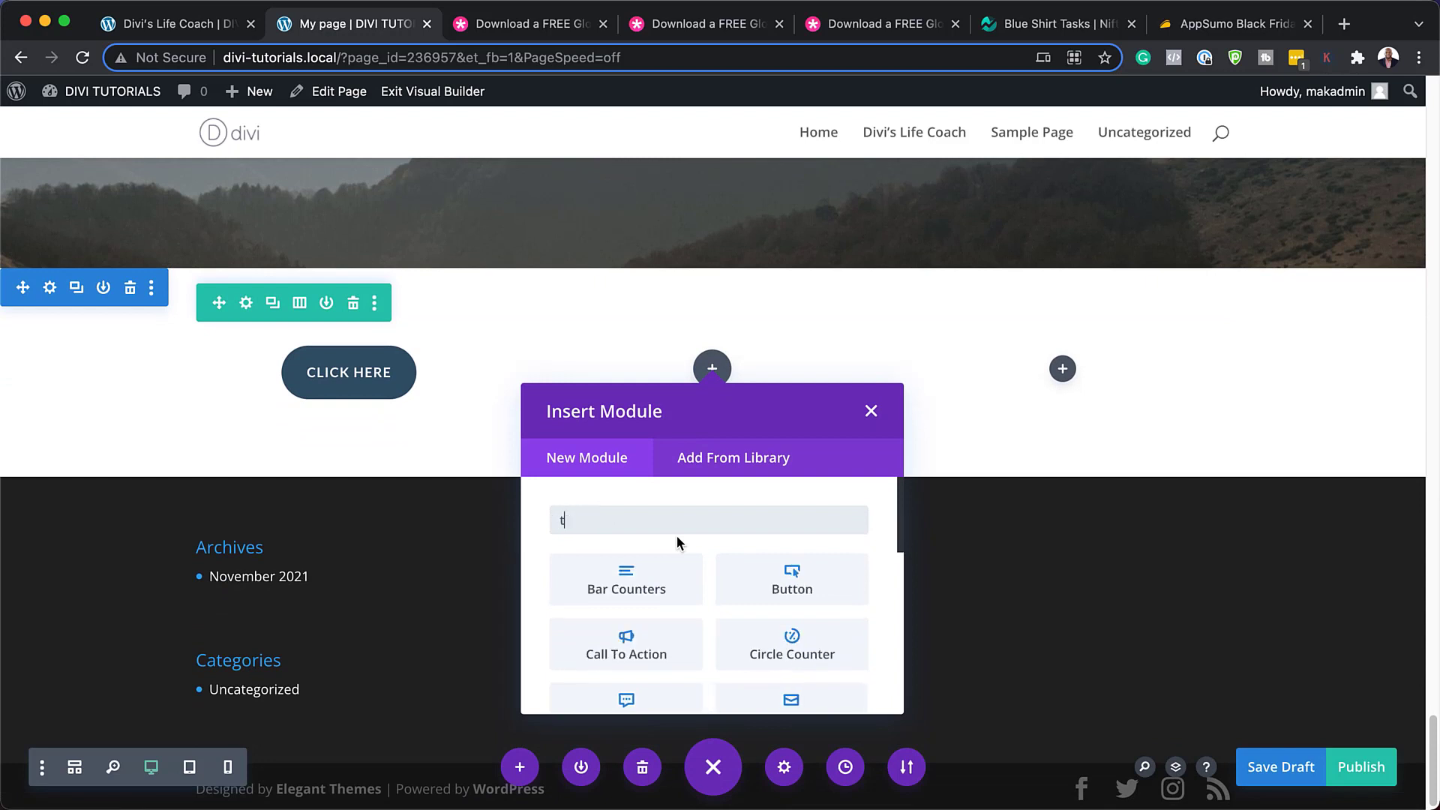
pyautogui.press('BackSpace')
pyautogui.press('BackSpace')
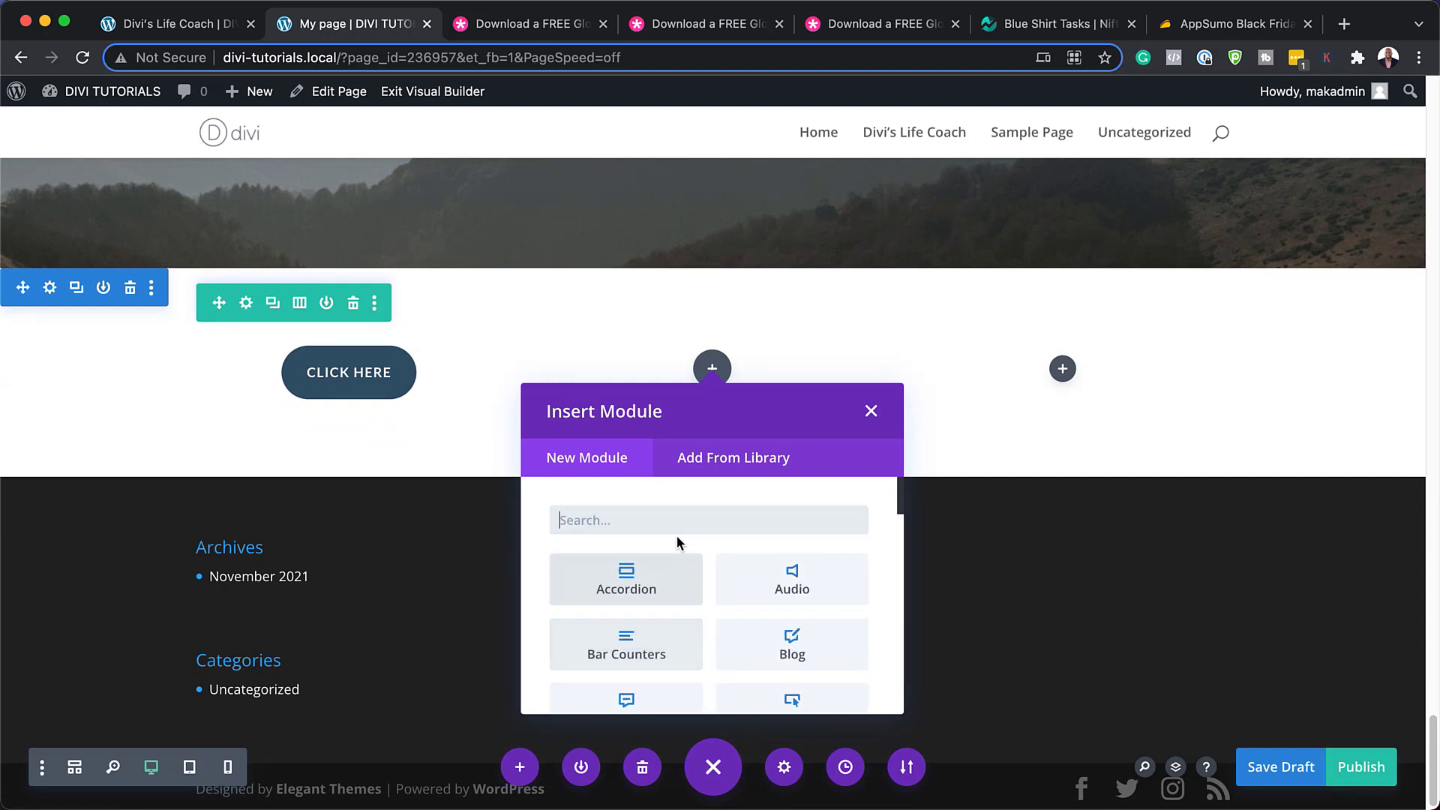
pyautogui.write('b')
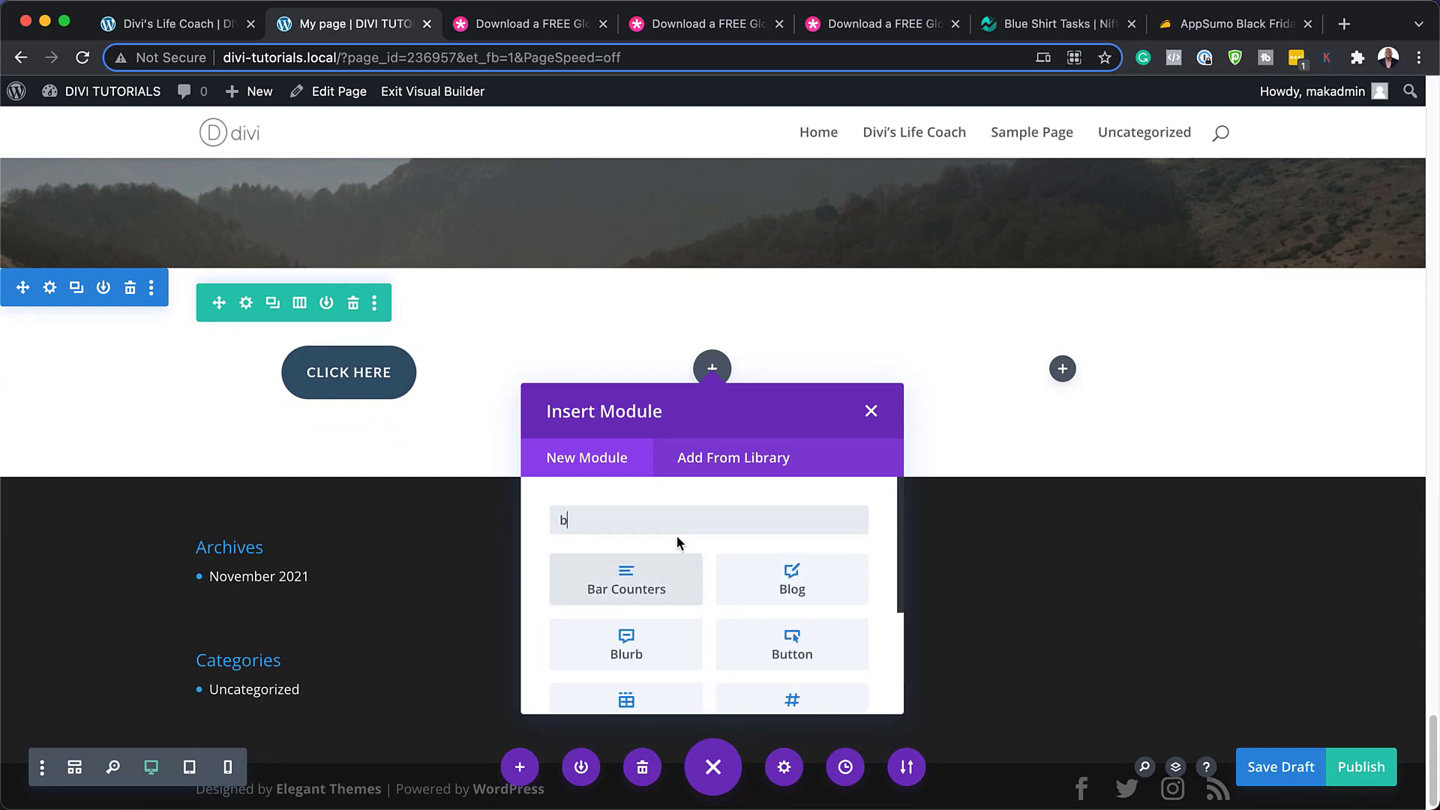
pyautogui.write('utt')
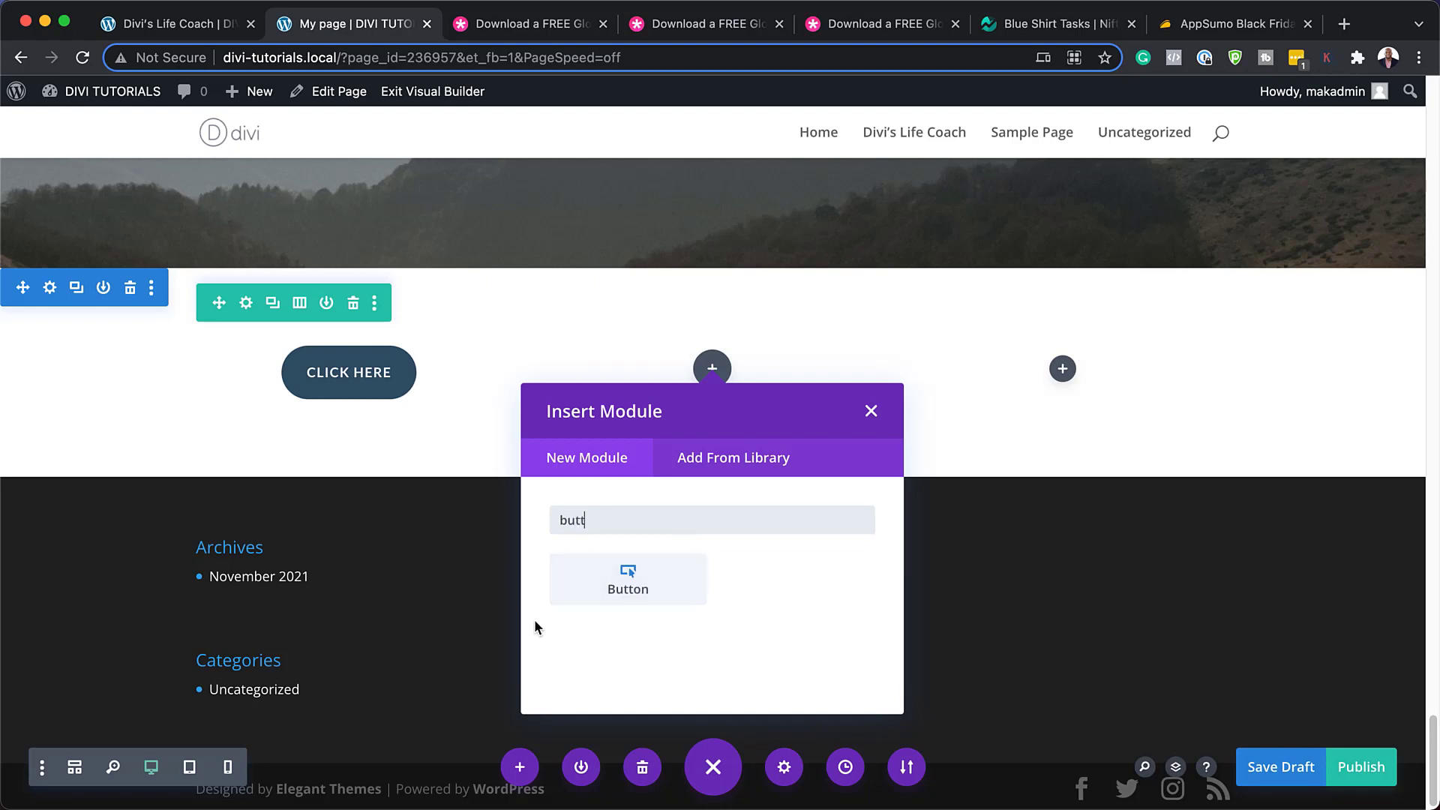
pyautogui.click(629, 581)
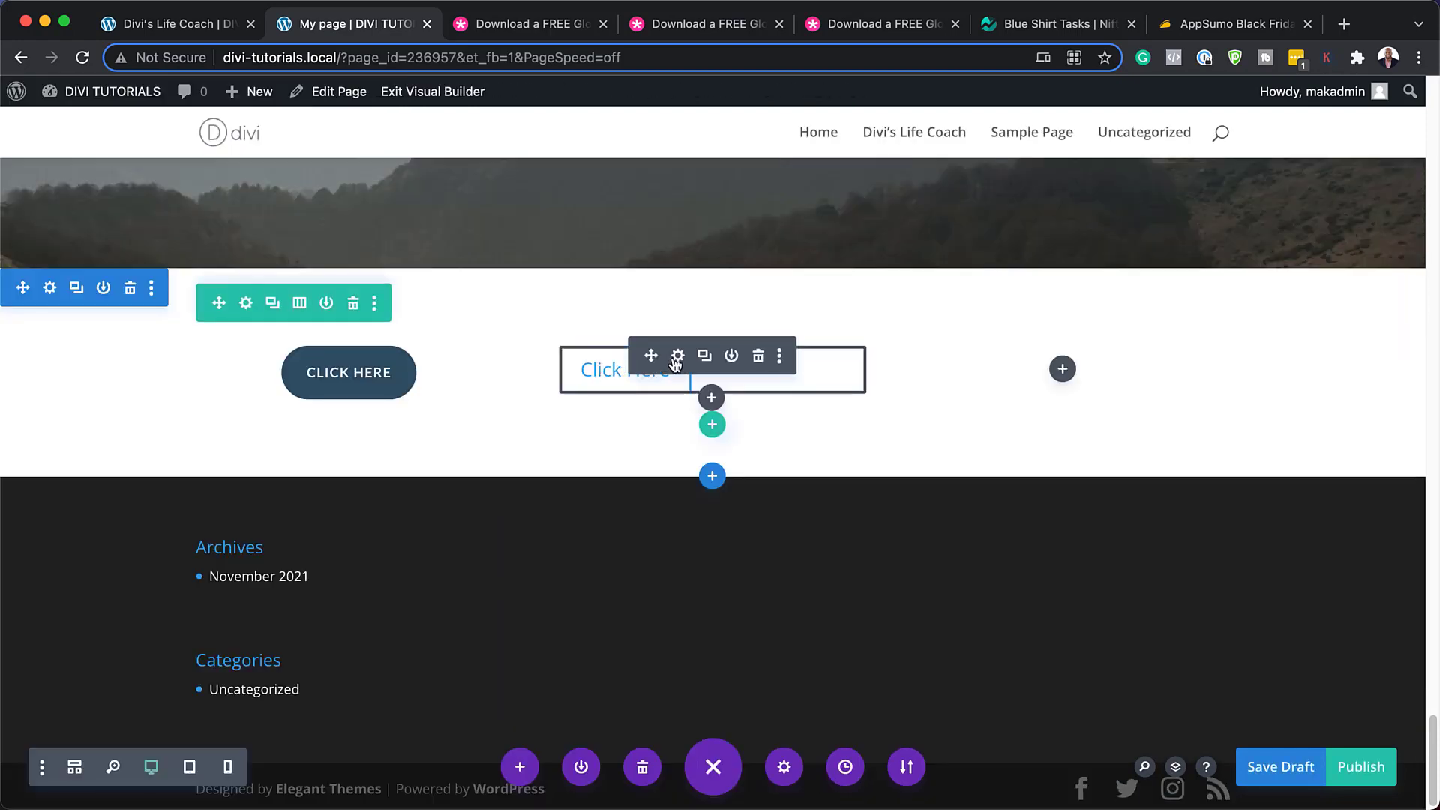
pyautogui.click(679, 356)
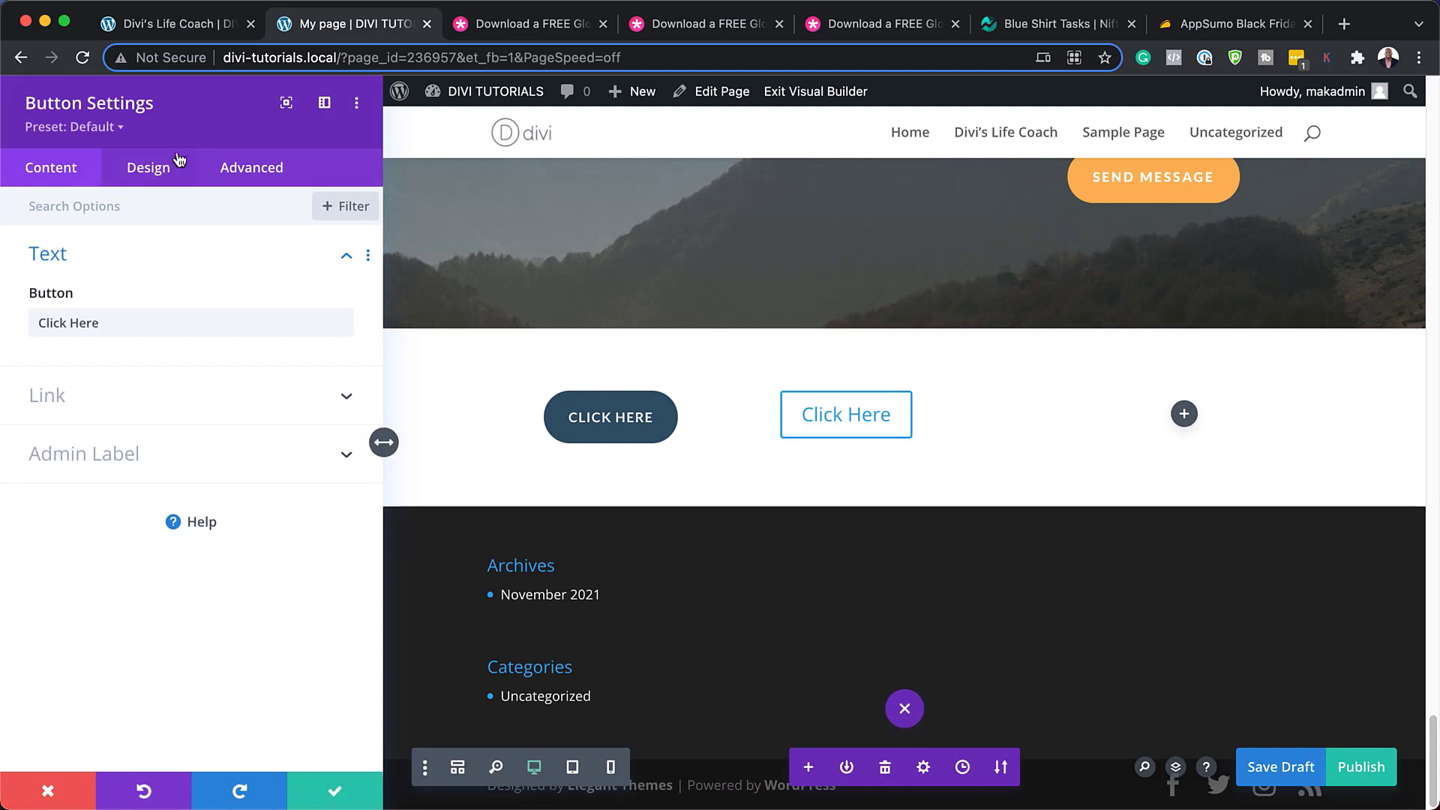
pyautogui.click(117, 127)
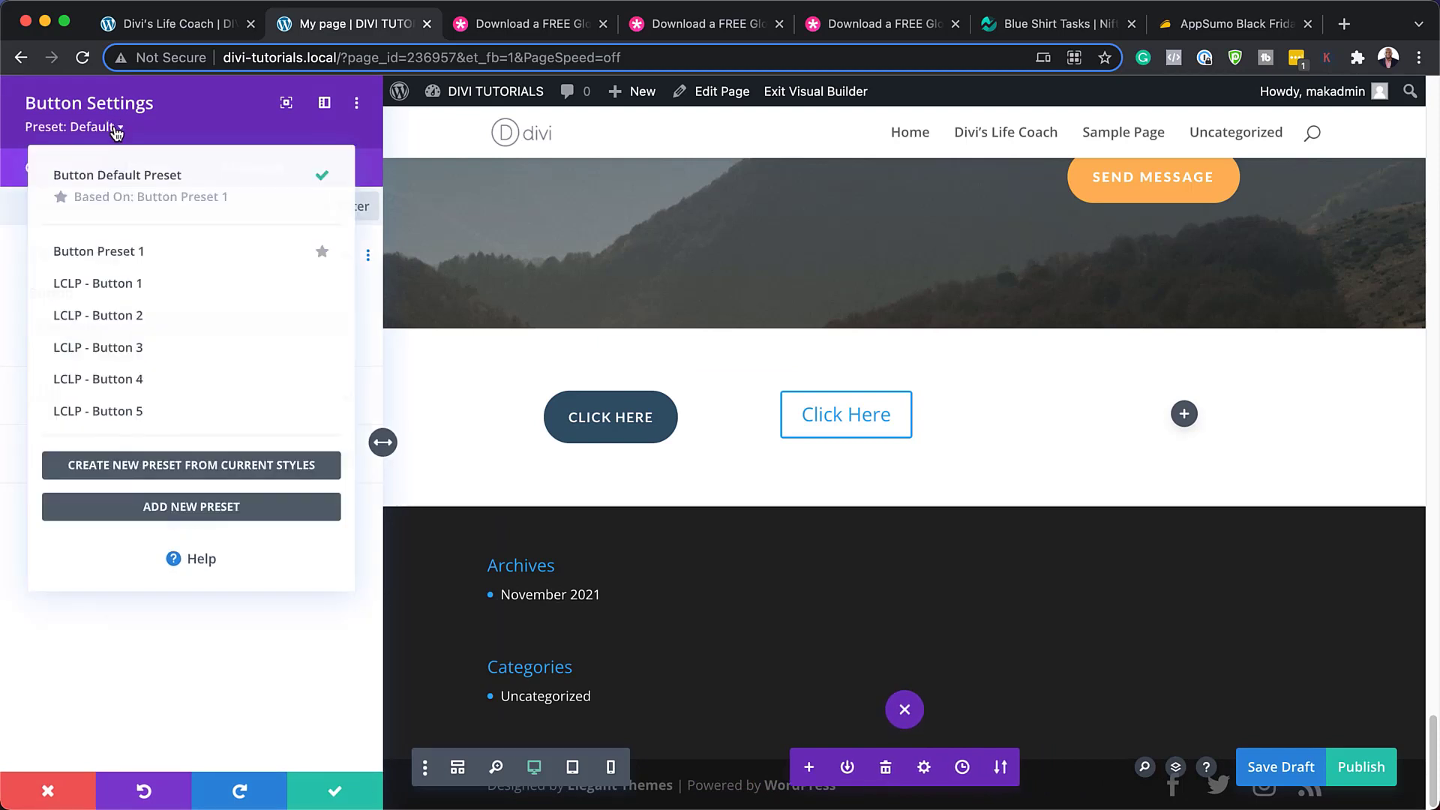
pyautogui.click(135, 376)
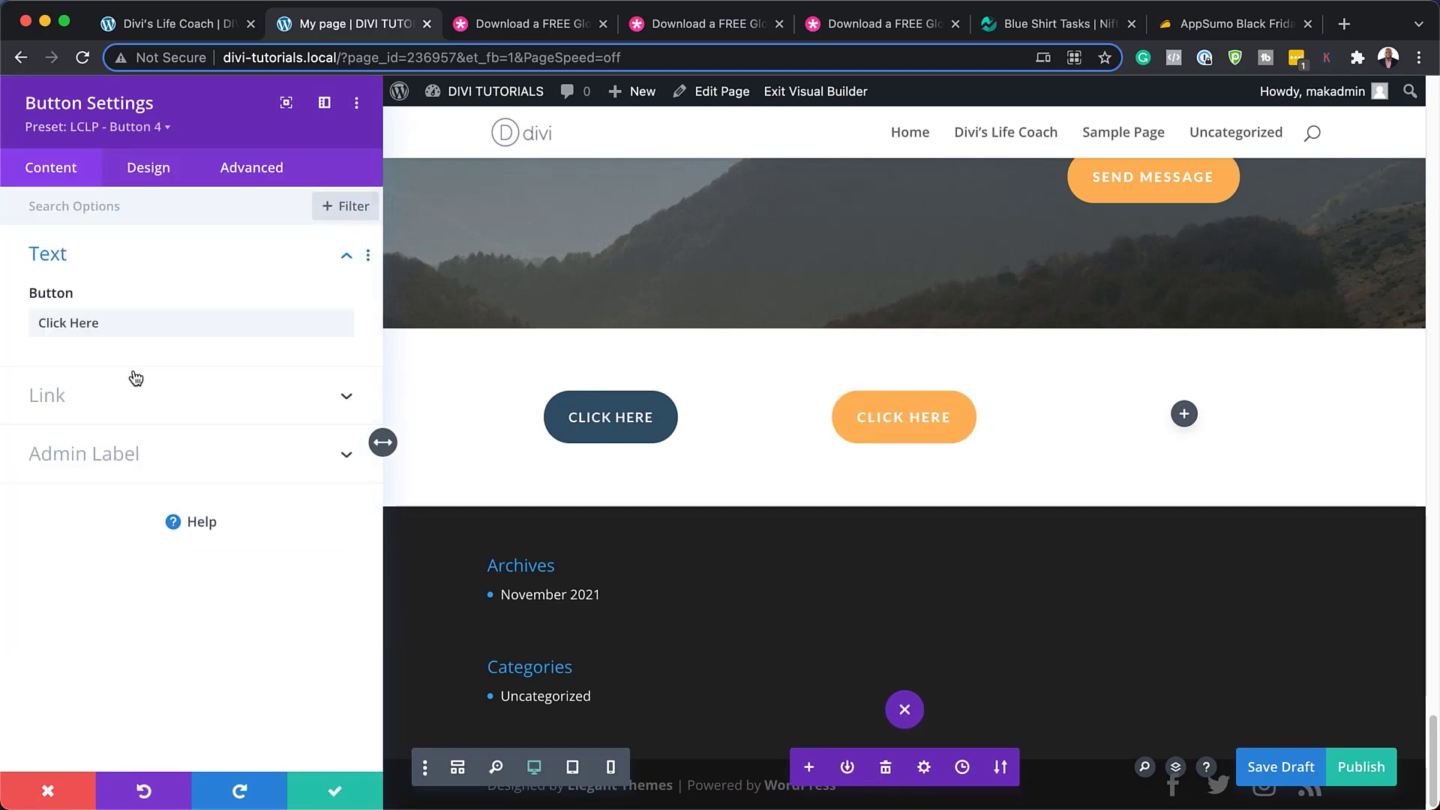
pyautogui.click(332, 793)
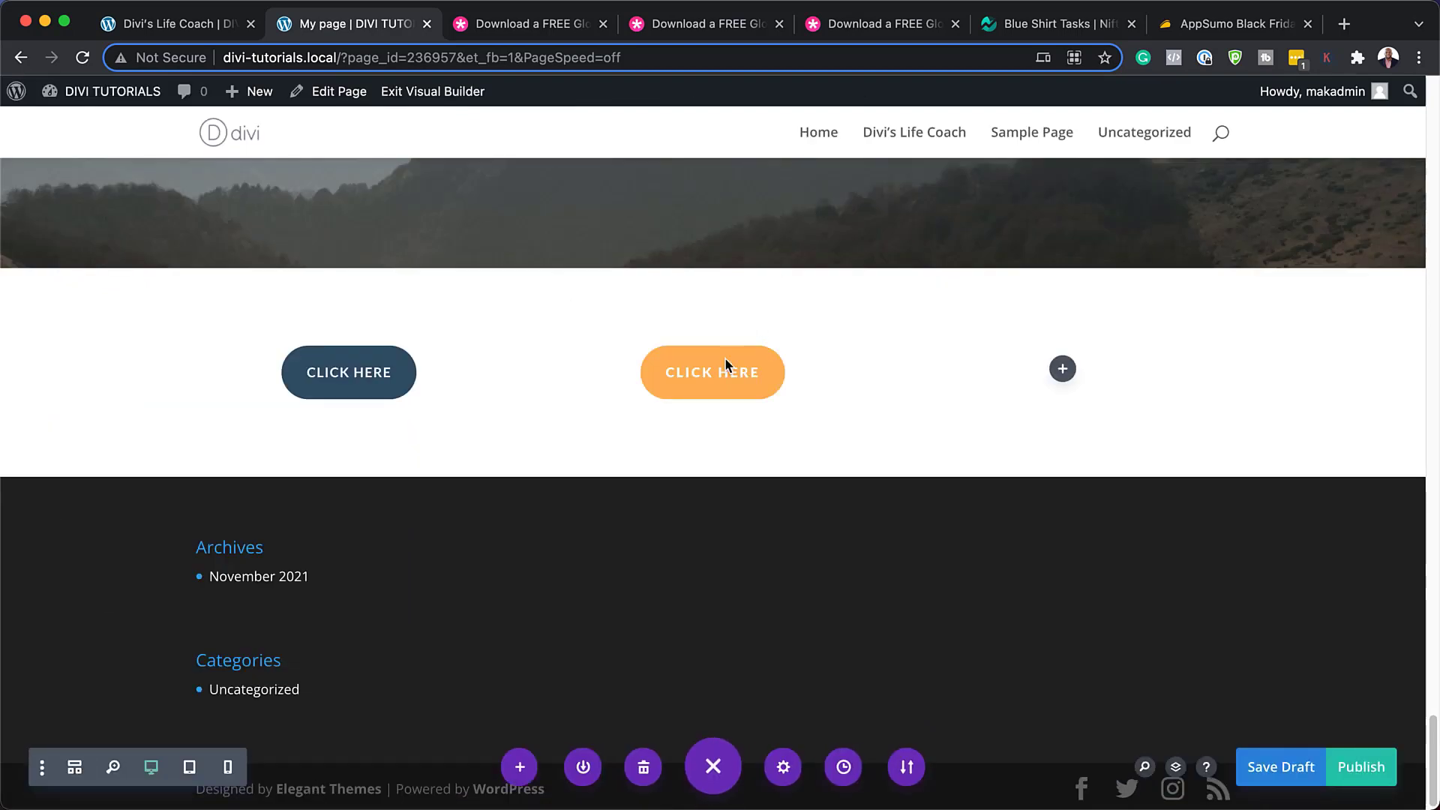
pyautogui.scroll(4, 825, 510)
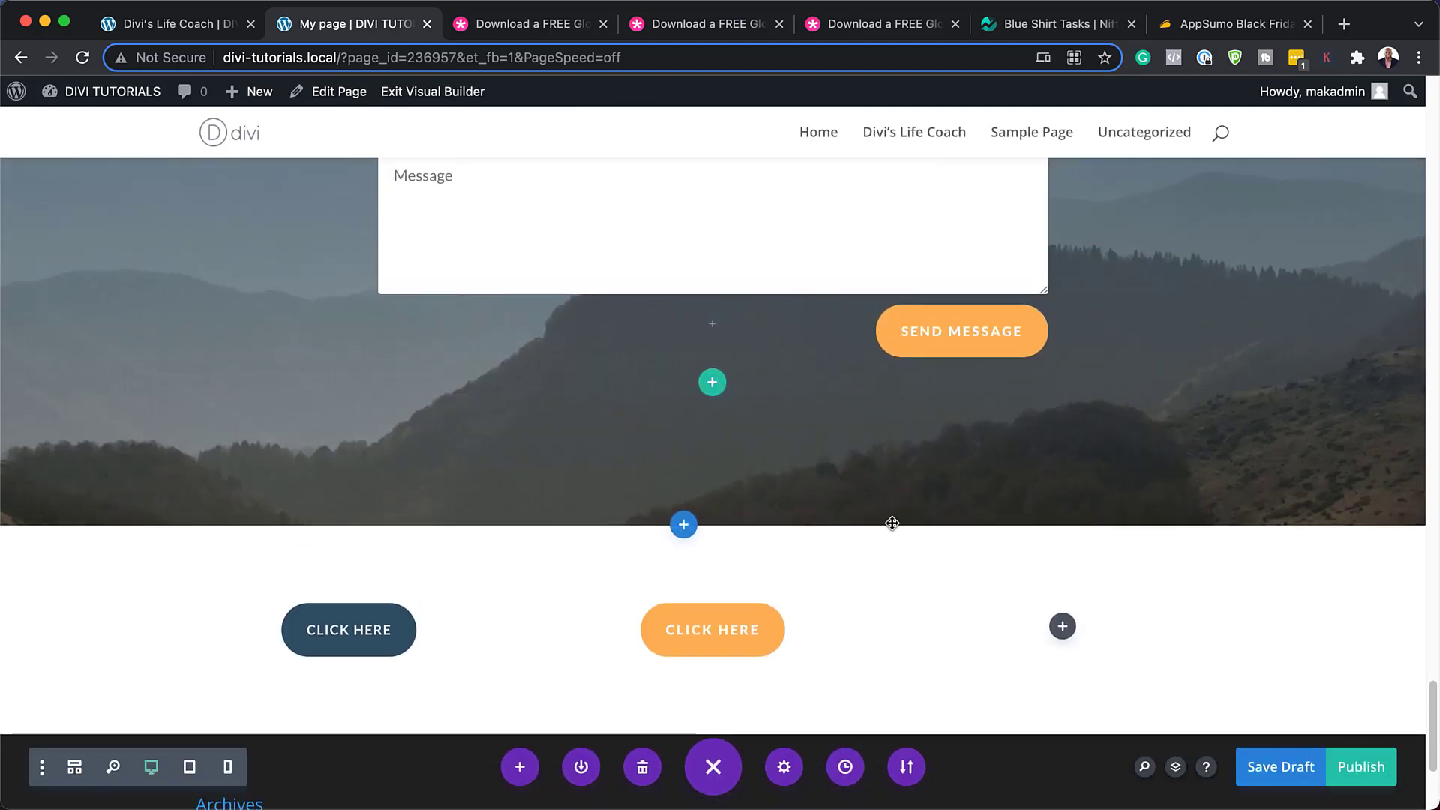
pyautogui.scroll(5, 937, 565)
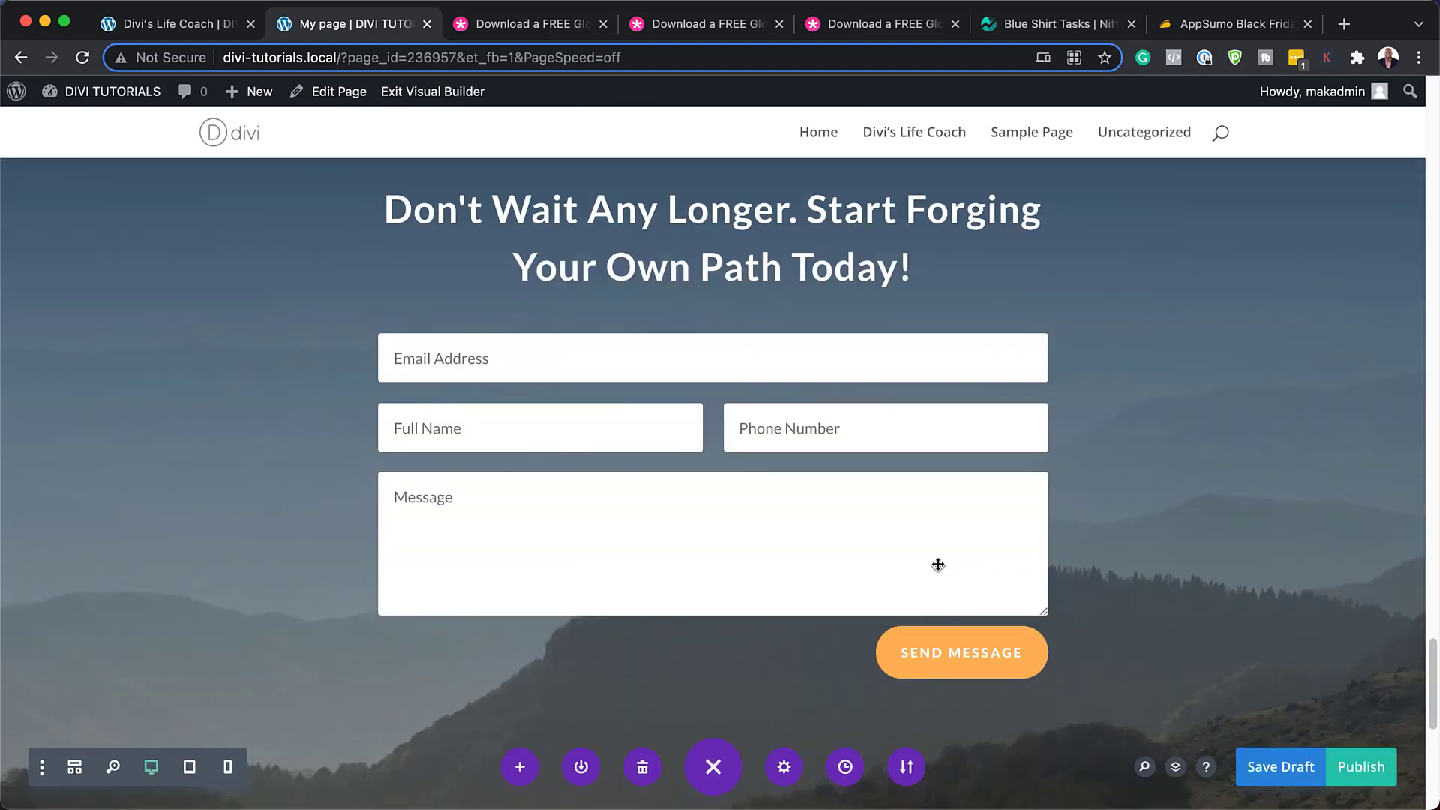
pyautogui.scroll(20, 938, 565)
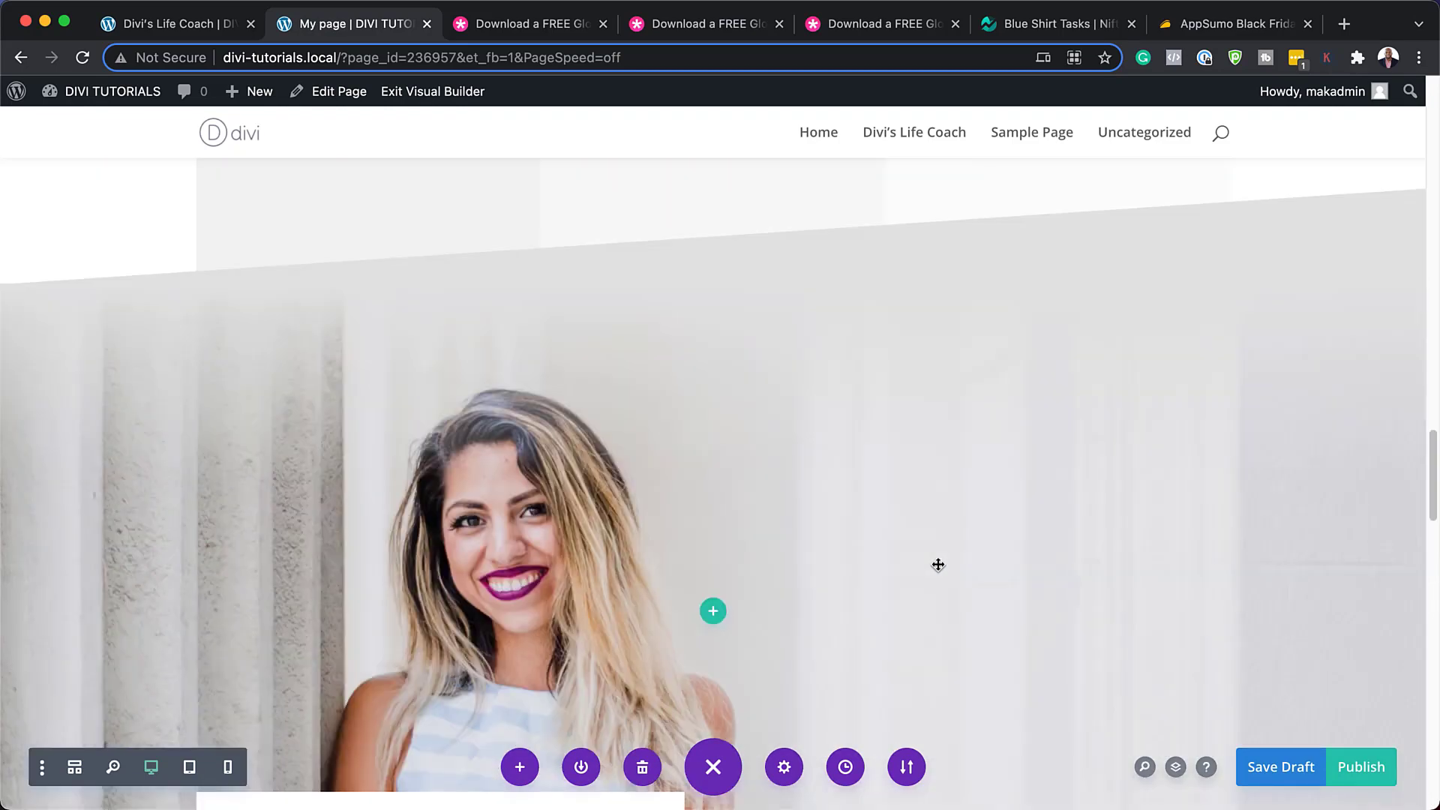